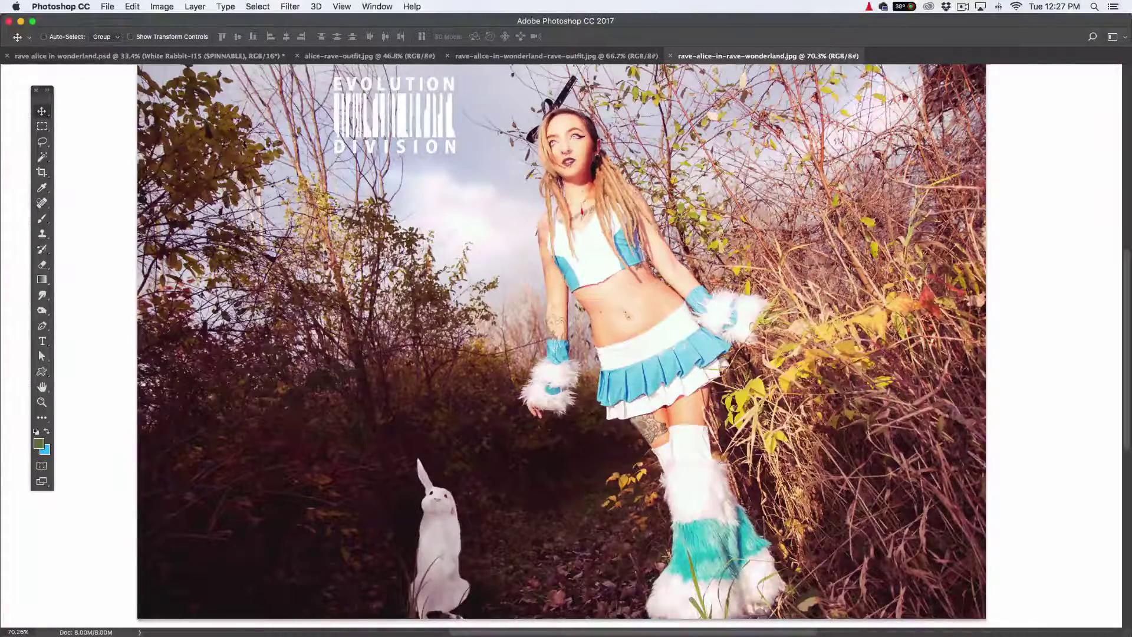
# Bring up Mission Control to reach the Safari Winter Wonderland lookbook window
pyautogui.hotkey('ctrl', 'Up')
# Browse the Evolution Division lookbook photos, then return to the Photoshop rave-alice photo
pyautogui.click(387, 382)
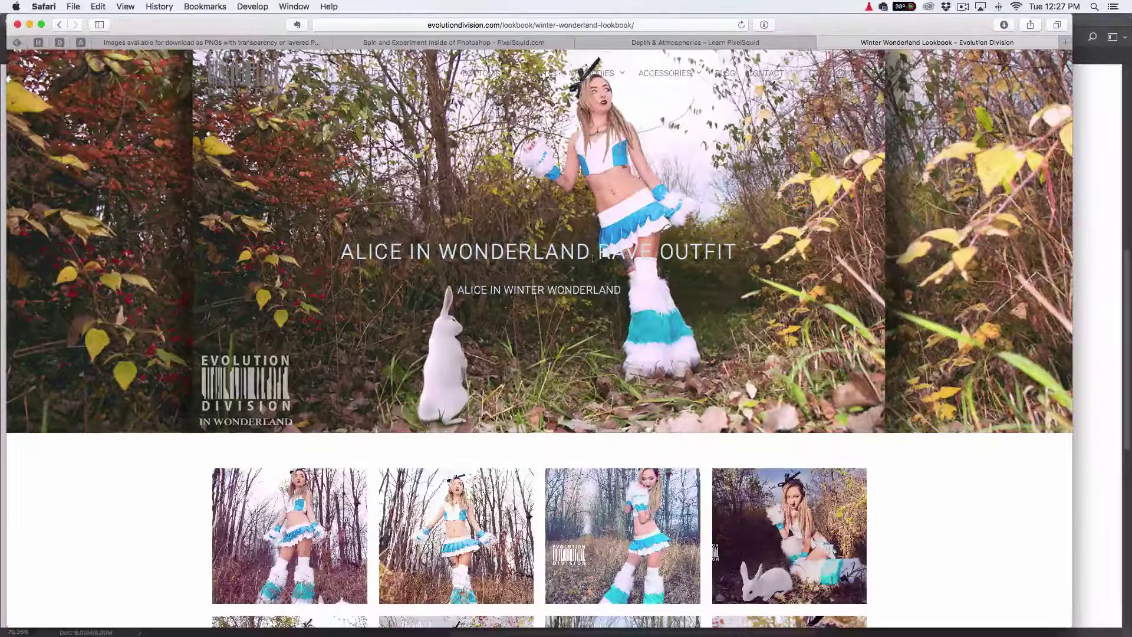
pyautogui.scroll(-10, 607, 299)
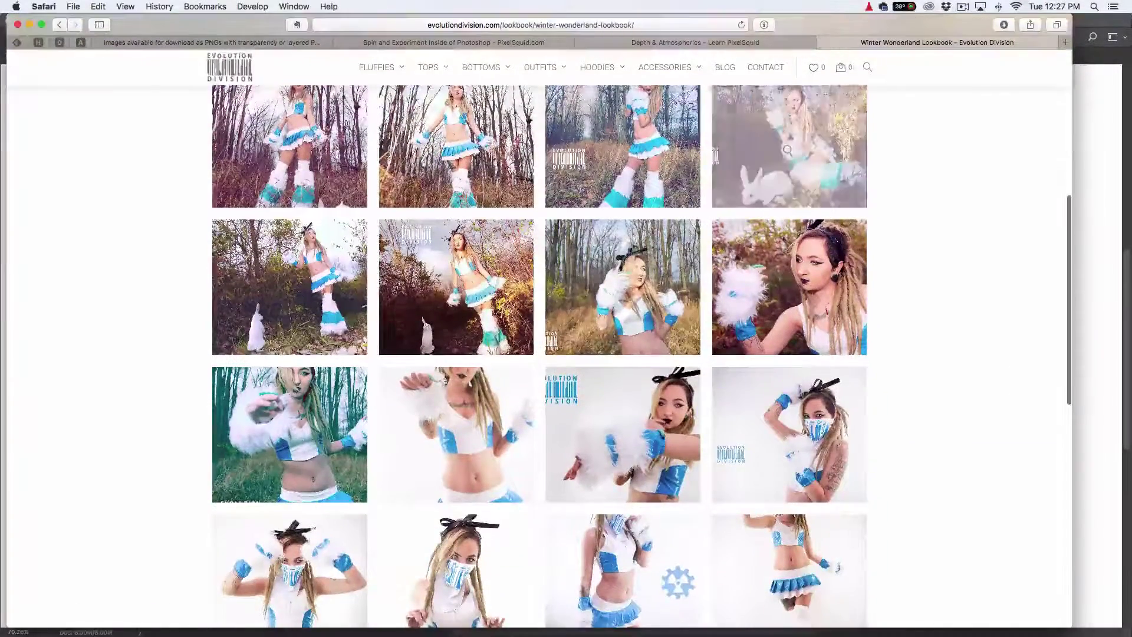
pyautogui.scroll(-3, 556, 359)
pyautogui.scroll(9, 557, 359)
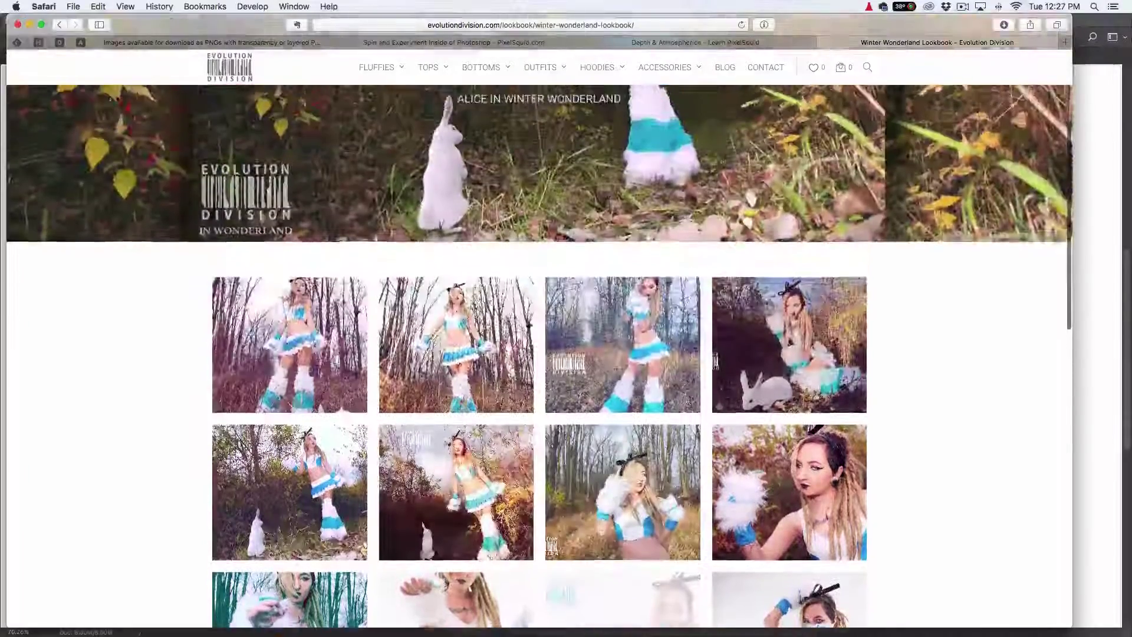
pyautogui.scroll(4, 486, 333)
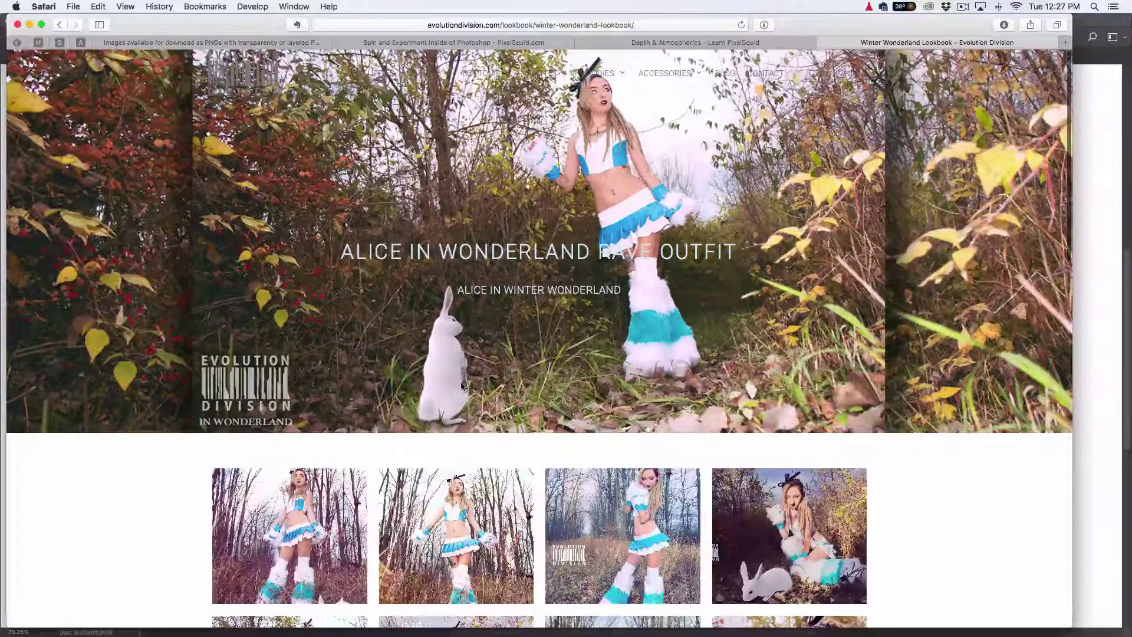
pyautogui.scroll(-1, 463, 386)
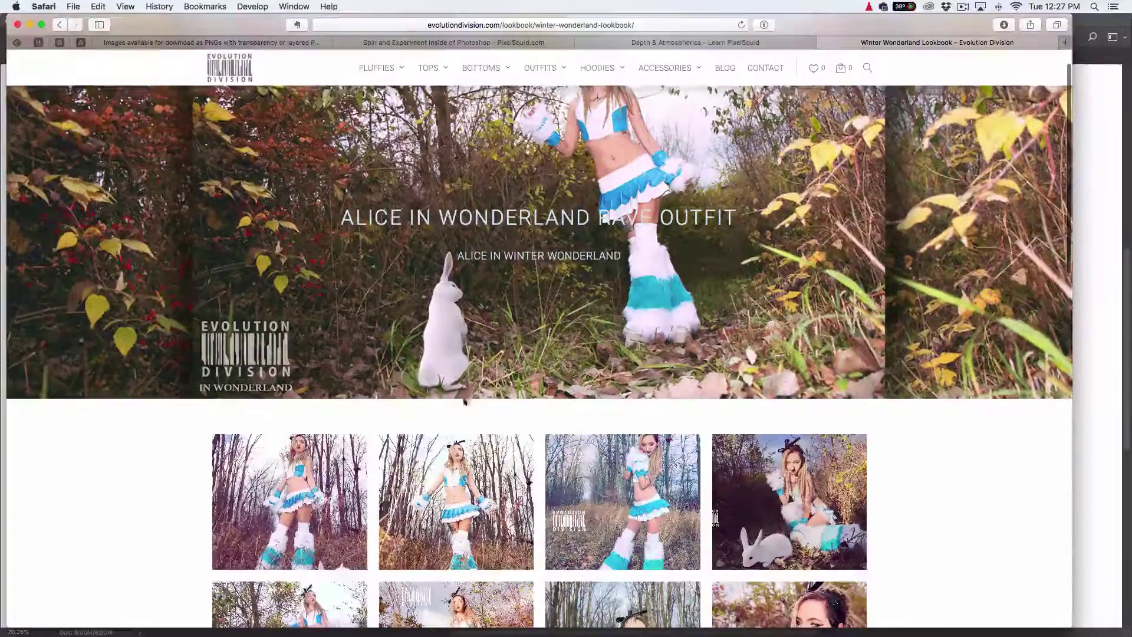
pyautogui.scroll(-8, 456, 439)
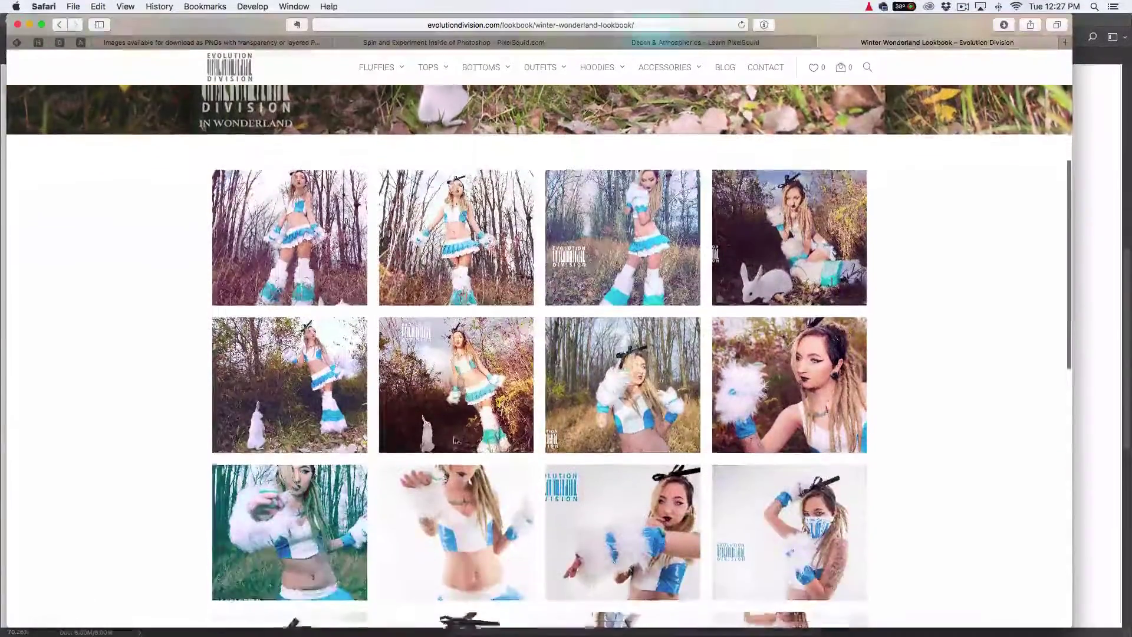
pyautogui.scroll(-20, 456, 439)
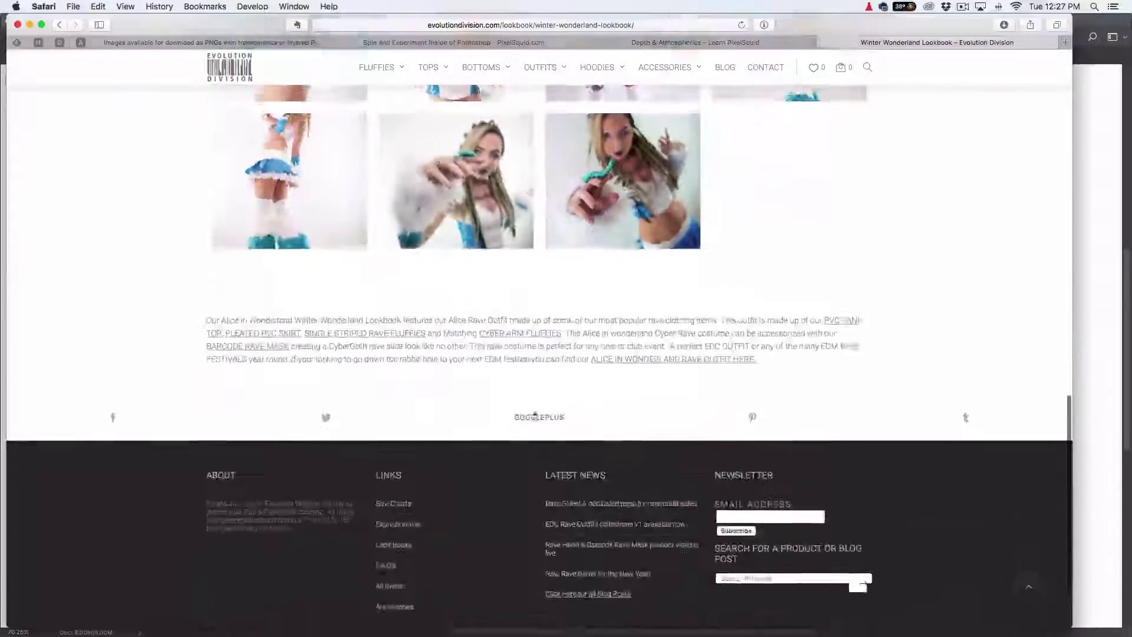
pyautogui.scroll(20, 601, 352)
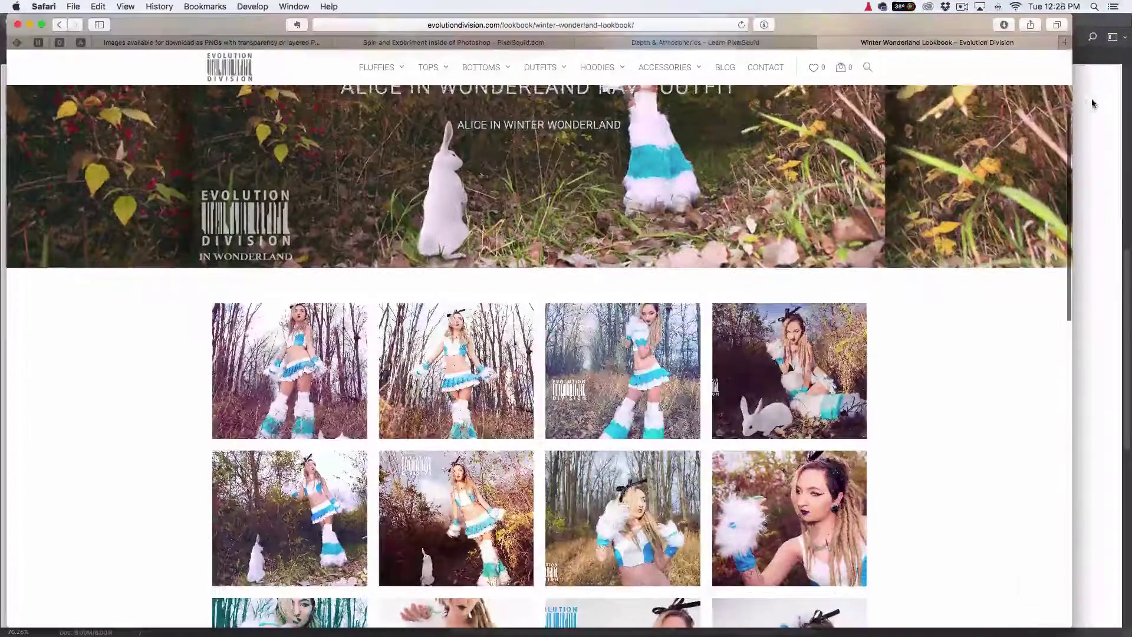
pyautogui.click(1099, 105)
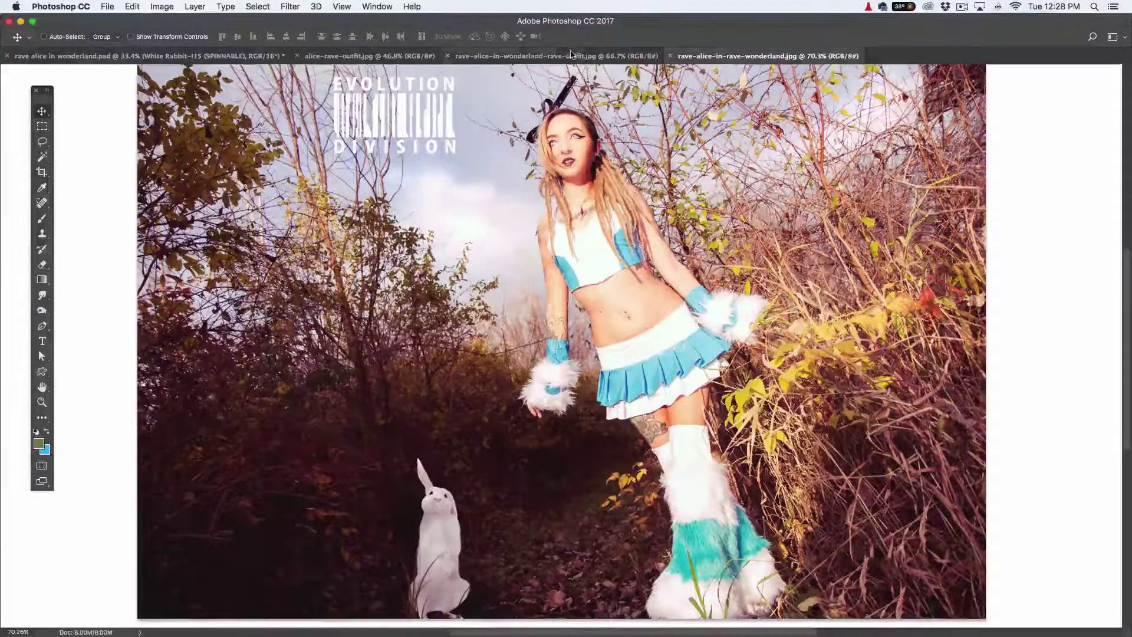
# Review the two rave-outfit photos and the .psd composite, then bring up Mission Control
pyautogui.click(570, 55)
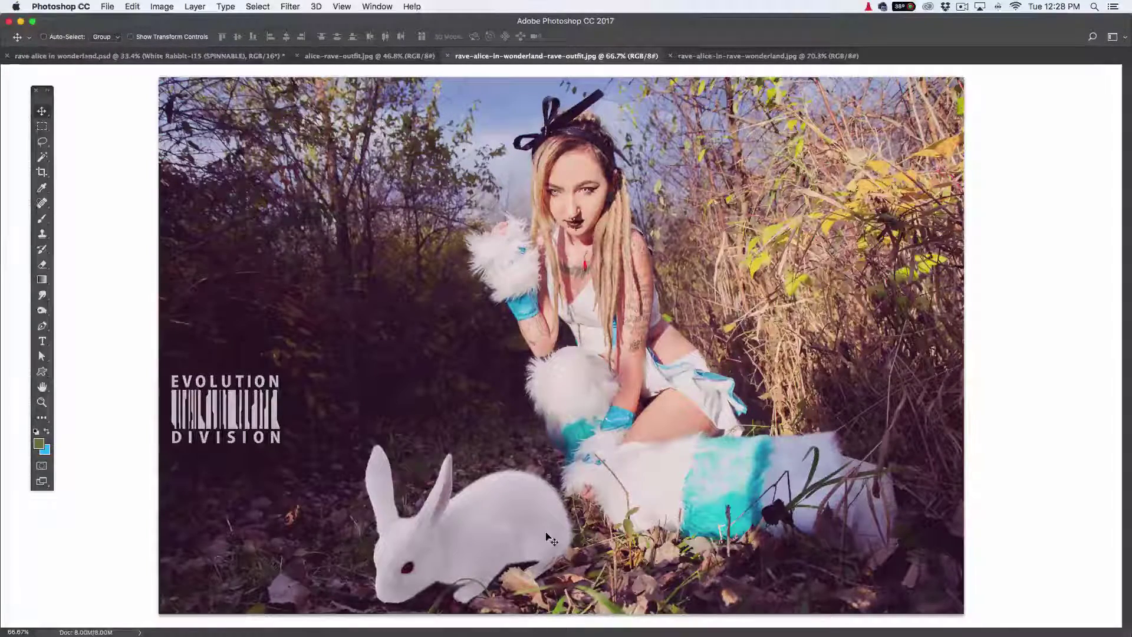
pyautogui.click(356, 57)
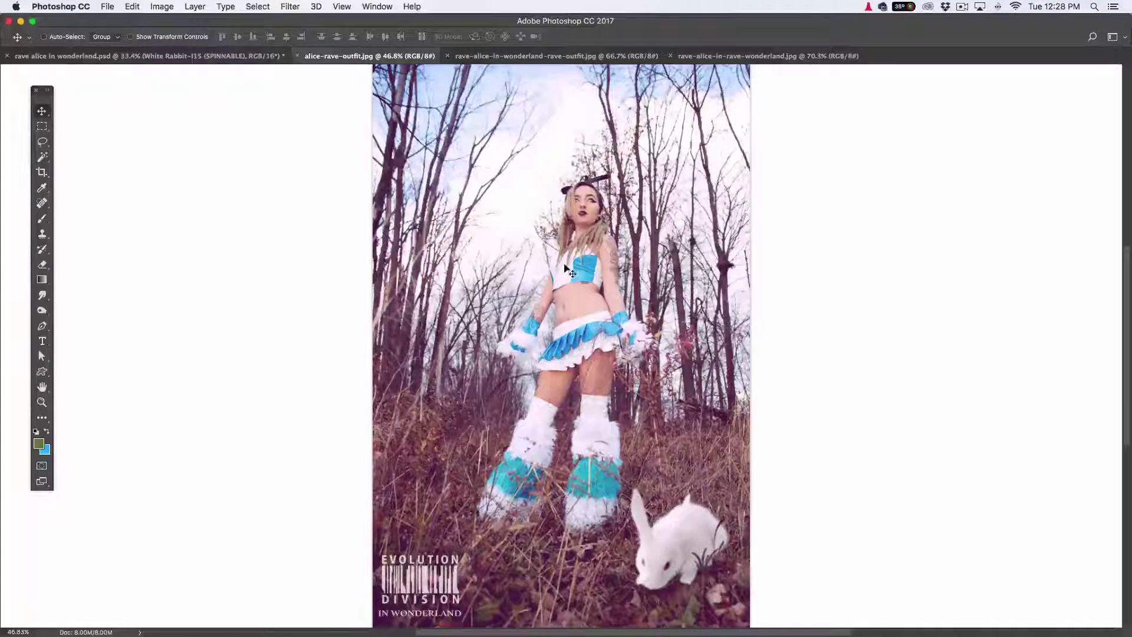
pyautogui.click(187, 56)
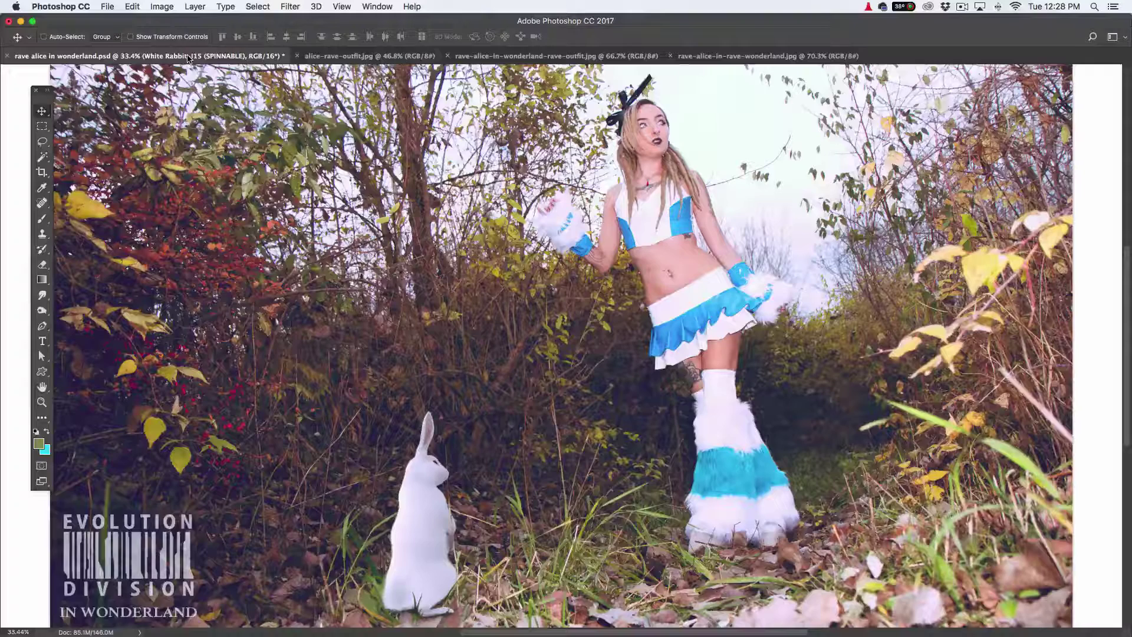
pyautogui.hotkey('ctrl', 'Up')
# Switch Safari to the PixelSquid Collections page and browse the collections
pyautogui.click(265, 413)
pyautogui.hotkey('ctrl', 'Tab')
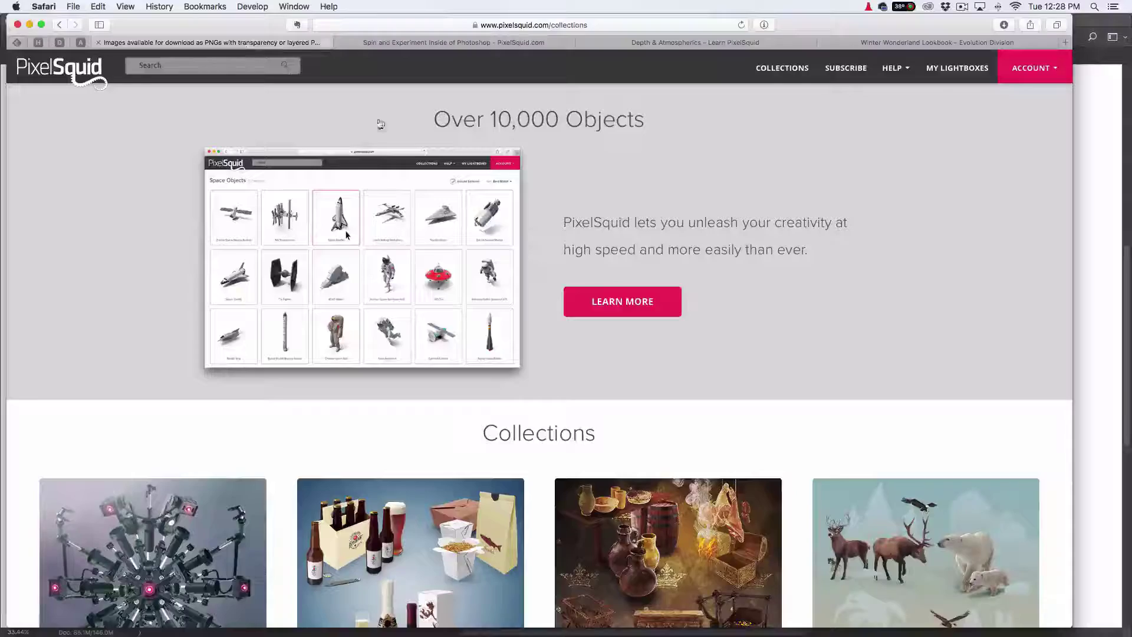
pyautogui.scroll(-1, 558, 330)
pyautogui.scroll(-4, 557, 363)
pyautogui.scroll(5, 551, 253)
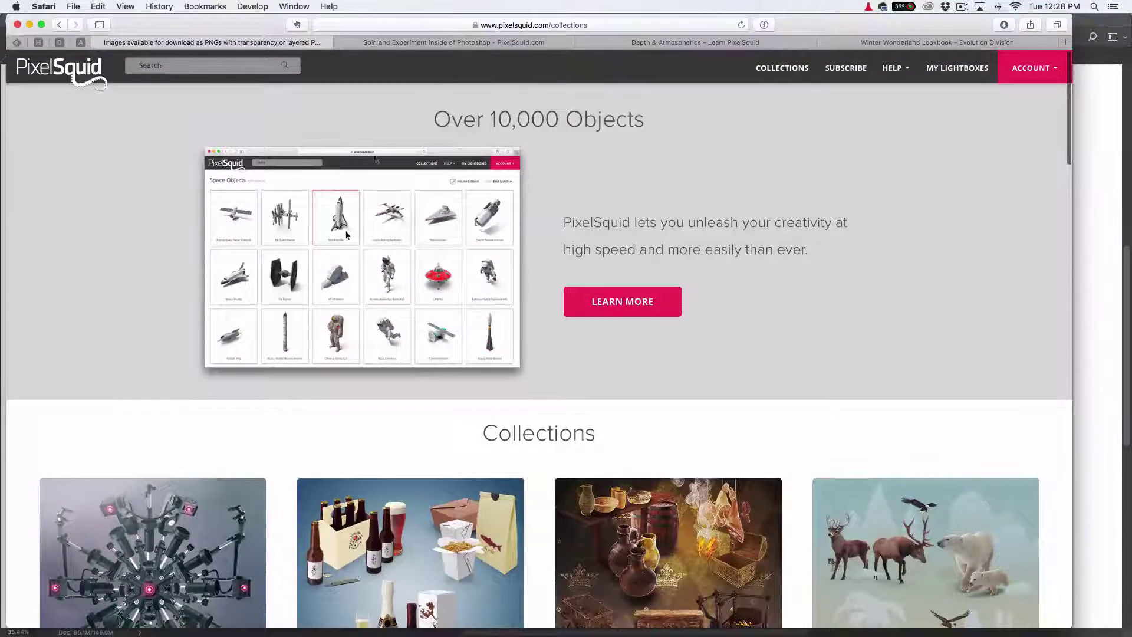
pyautogui.scroll(-10, 603, 178)
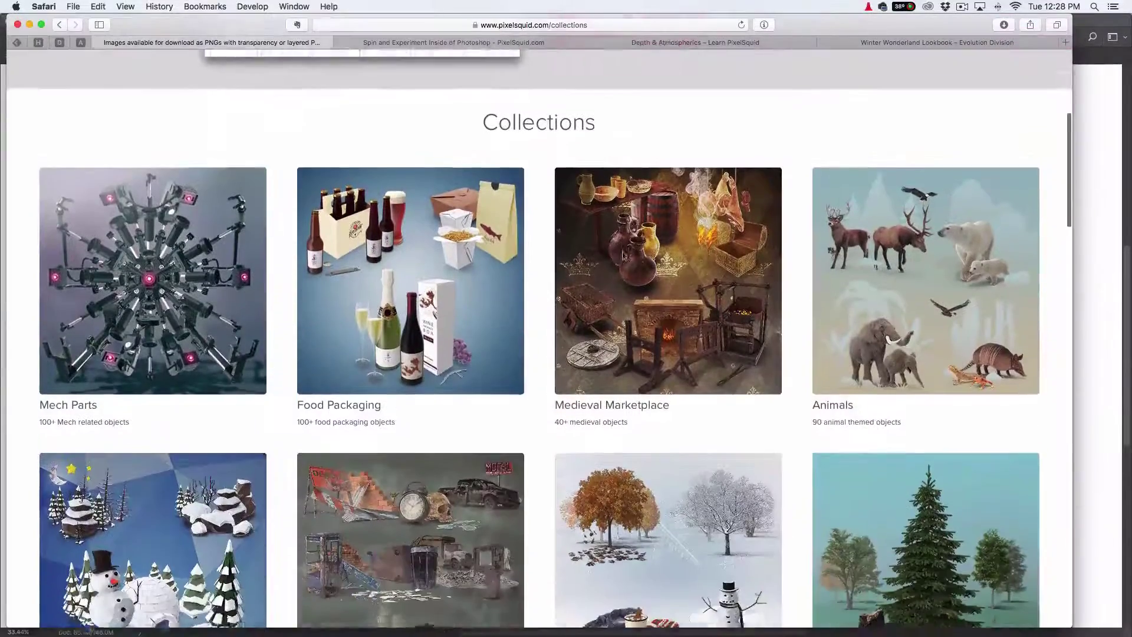
pyautogui.scroll(-5, 603, 179)
pyautogui.scroll(10, 644, 278)
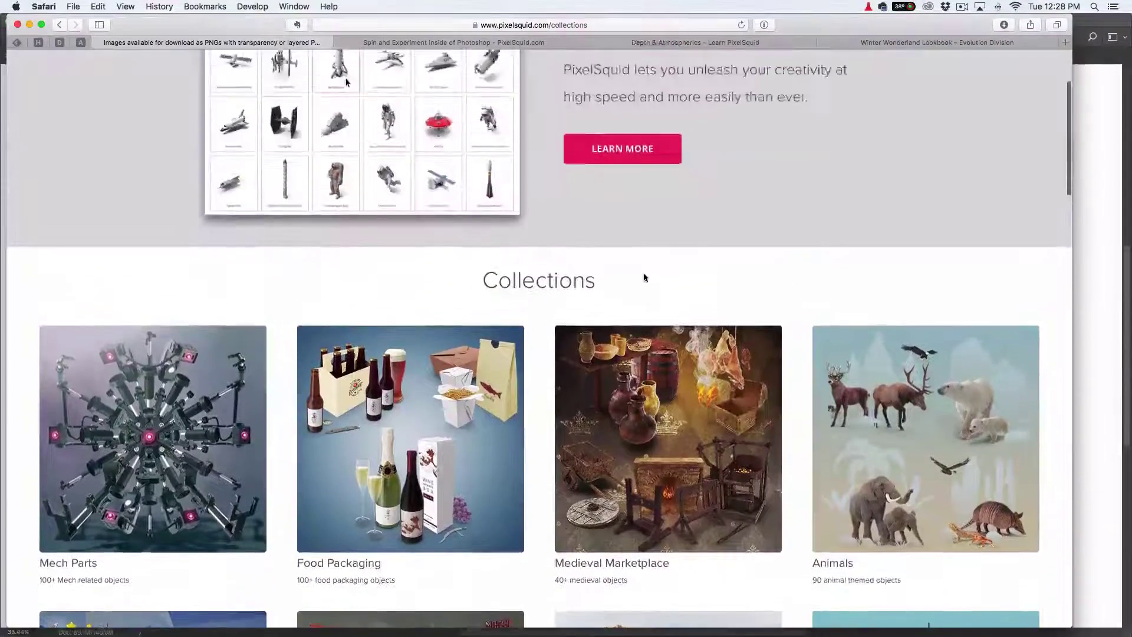
pyautogui.scroll(-5, 644, 278)
# Open the Animals collection and scroll down to the White Rabbit models
pyautogui.click(883, 292)
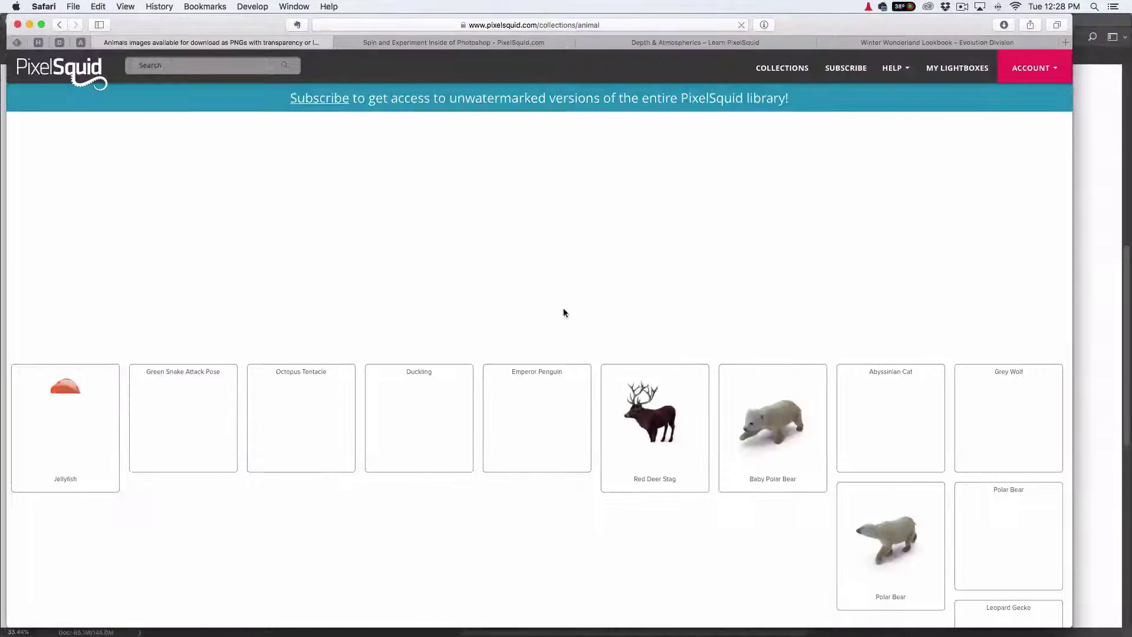
pyautogui.scroll(-3, 608, 314)
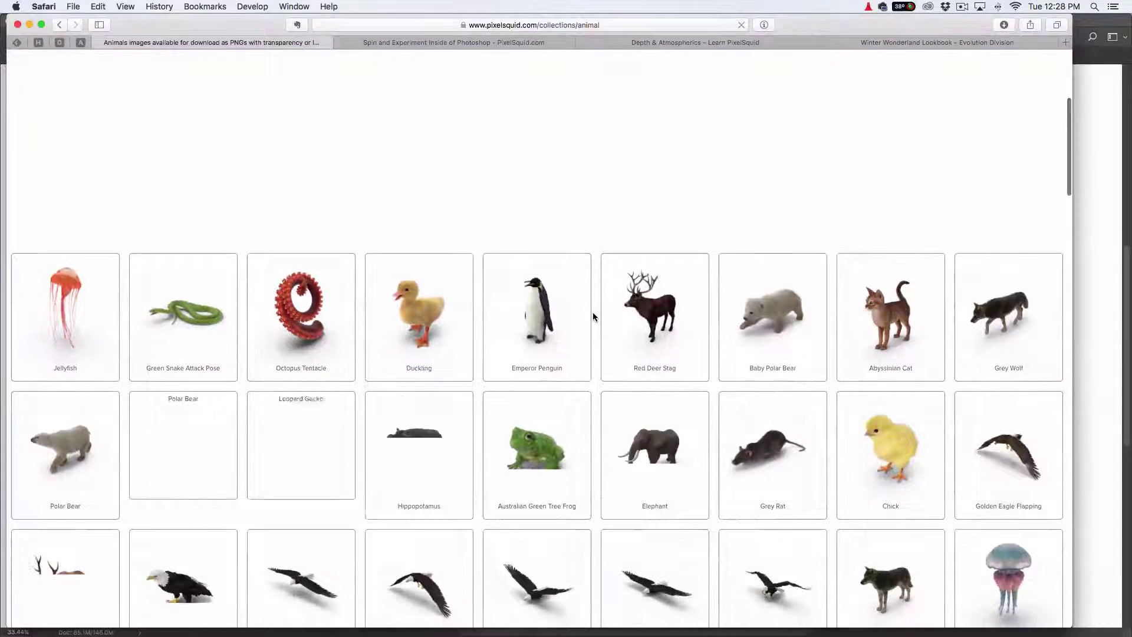
pyautogui.scroll(-5, 597, 313)
pyautogui.scroll(-15, 597, 314)
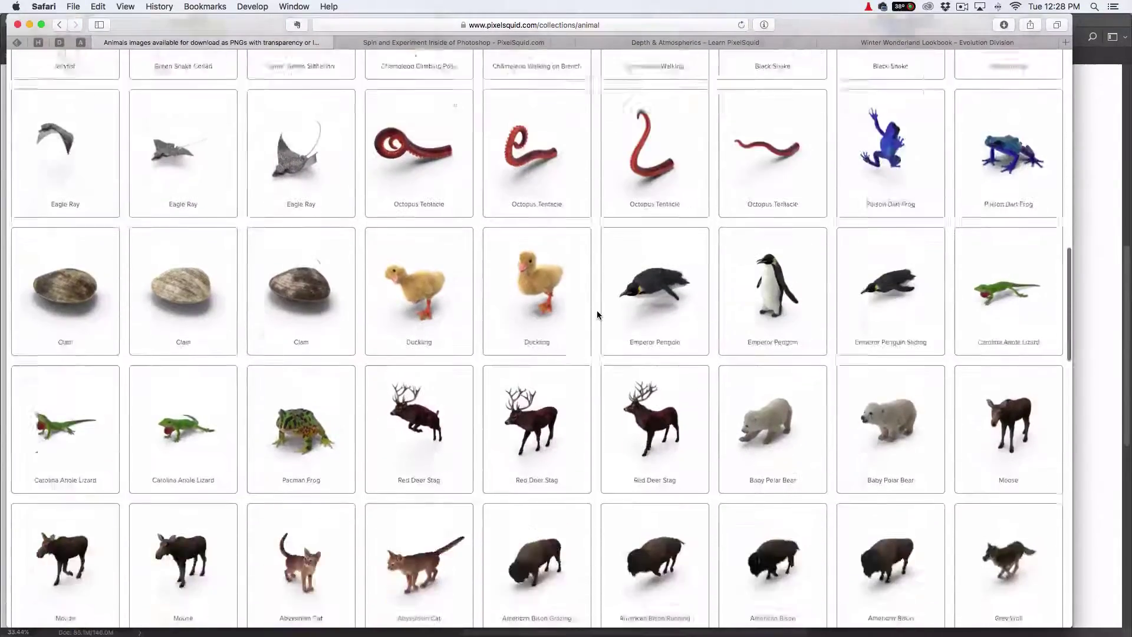
pyautogui.scroll(-12, 596, 313)
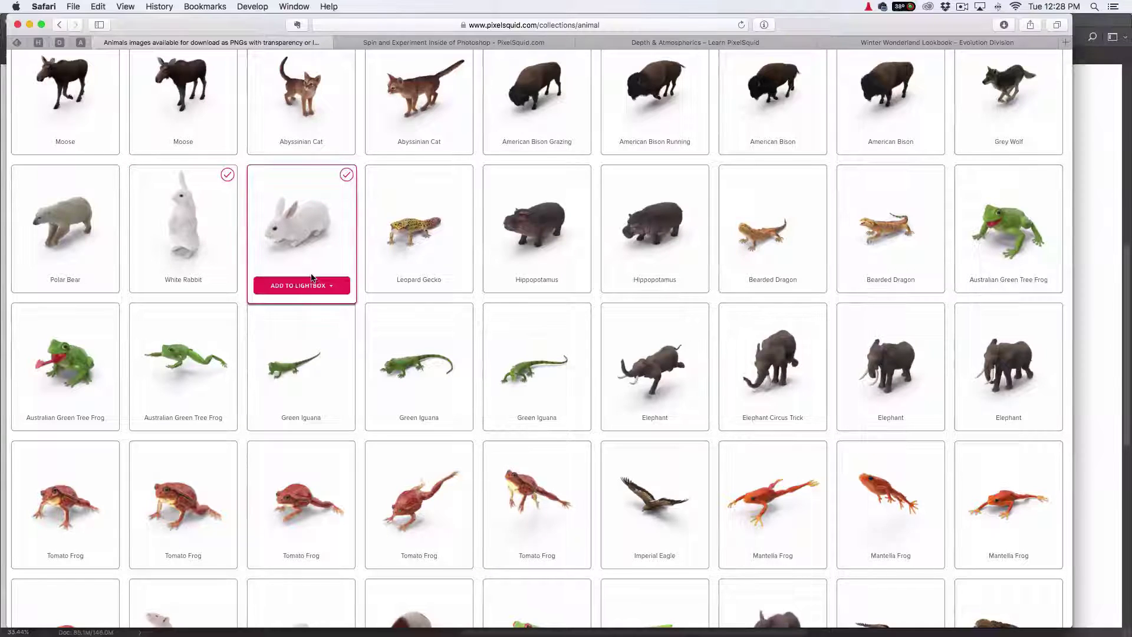
pyautogui.moveTo(190, 217)
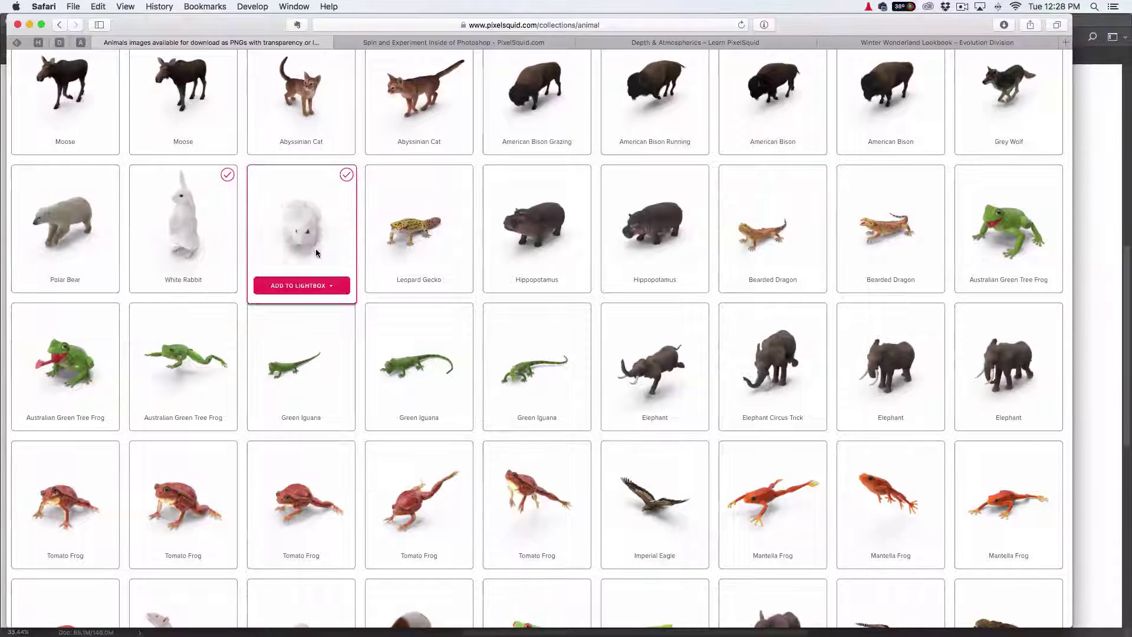
# Open the standing White Rabbit page and rotate it upright, facing forward from higher
pyautogui.click(192, 231)
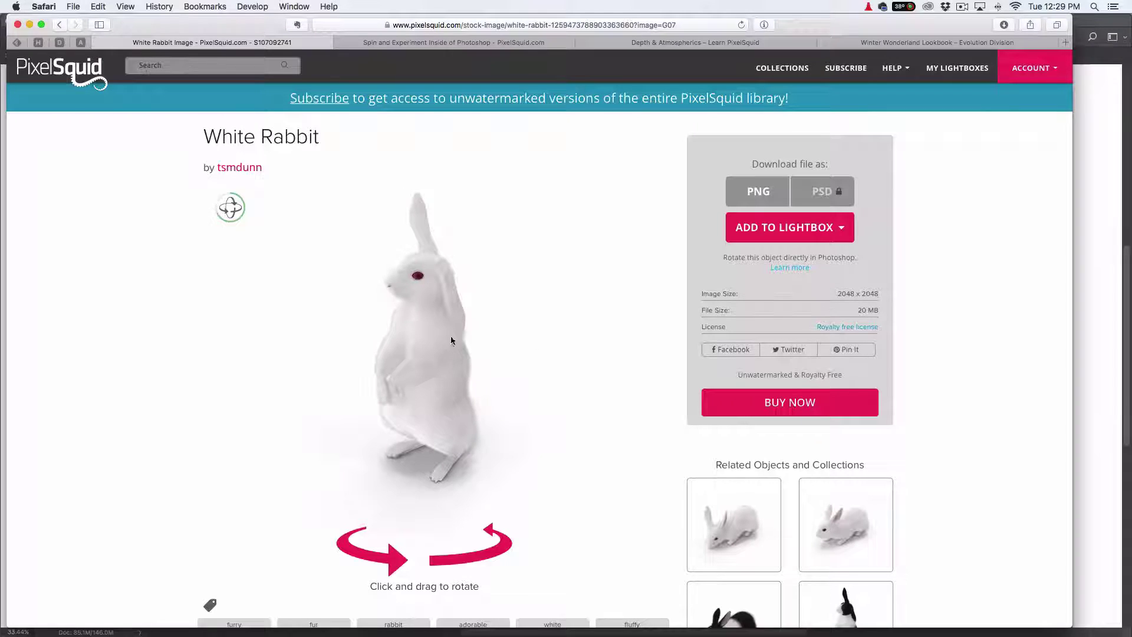
pyautogui.moveTo(448, 340)
pyautogui.mouseDown()
pyautogui.moveTo(477, 340)
pyautogui.moveTo(434, 334)
pyautogui.mouseUp()
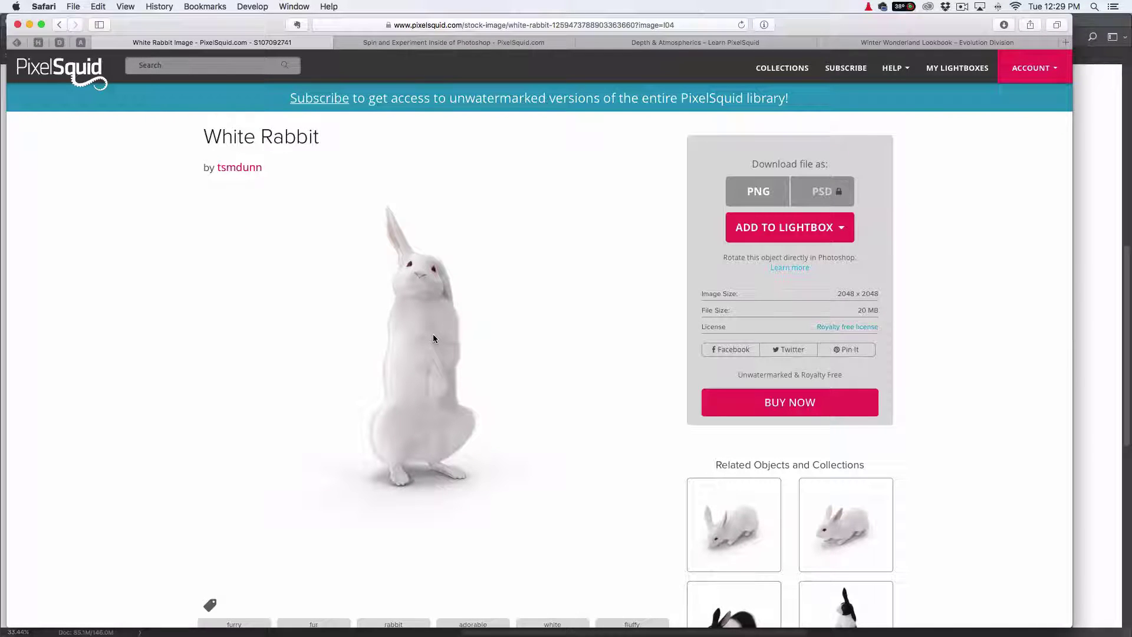
pyautogui.moveTo(426, 336); pyautogui.dragTo(423, 359)
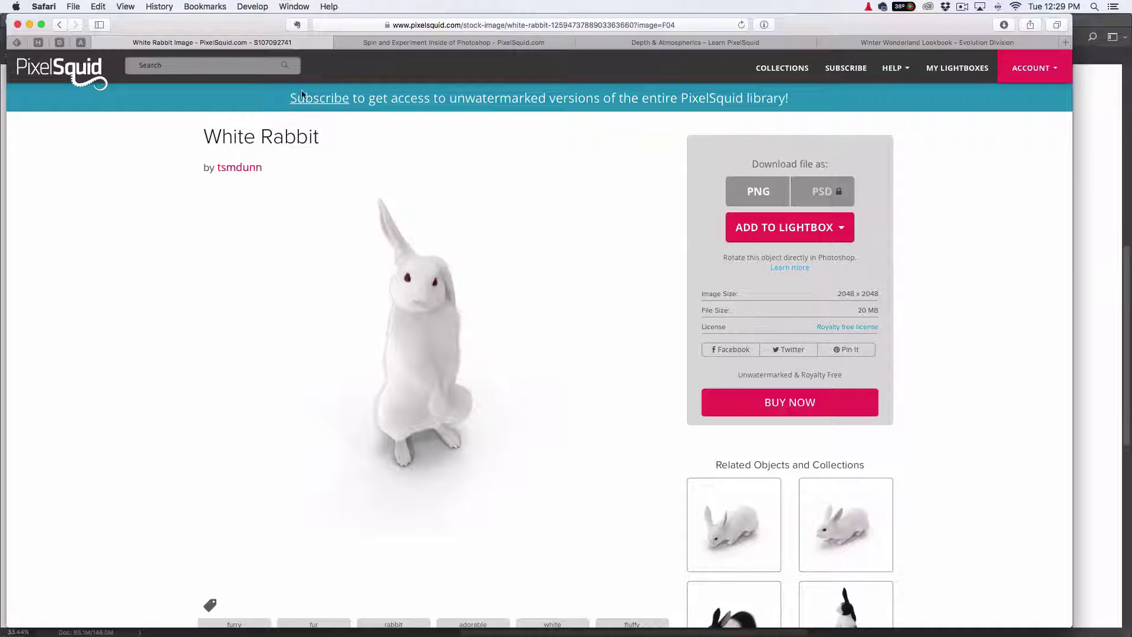
# Rearrange the PixelSquid panel and the Layers panel in the Photoshop workspace
pyautogui.click(1111, 180)
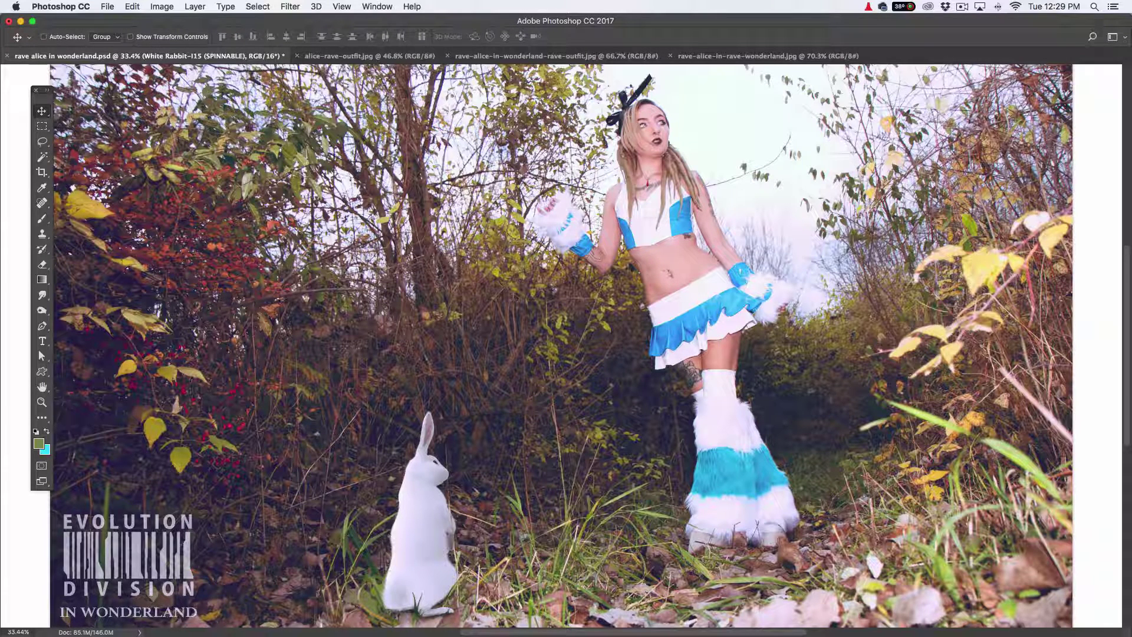
pyautogui.moveTo(497, 244); pyautogui.dragTo(267, 120)
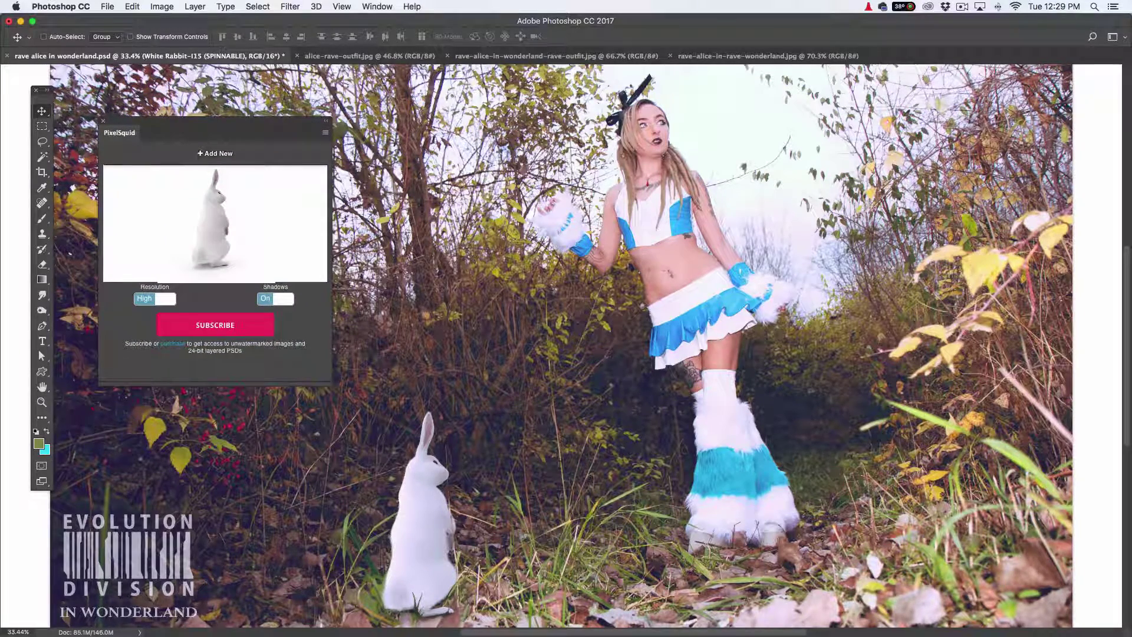
pyautogui.press('F7')
pyautogui.moveTo(934, 104); pyautogui.dragTo(988, 37)
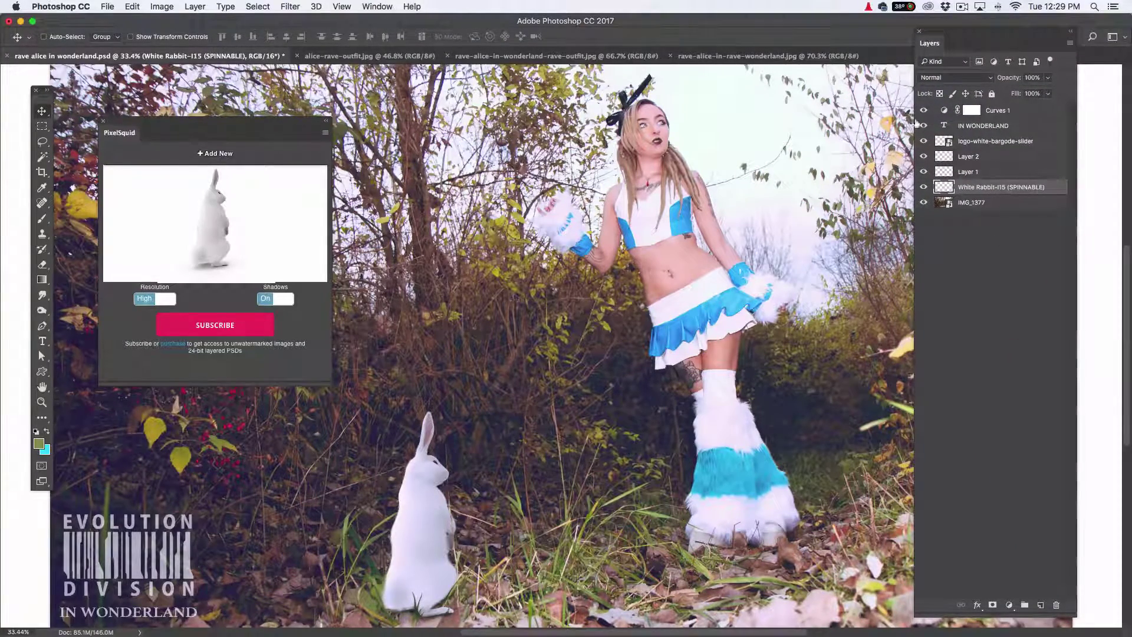
# Toggle the White Rabbit layer's visibility and rotate the rabbit in the PixelSquid preview
pyautogui.keyDown('alt'); pyautogui.click(924, 199); pyautogui.keyUp('alt')
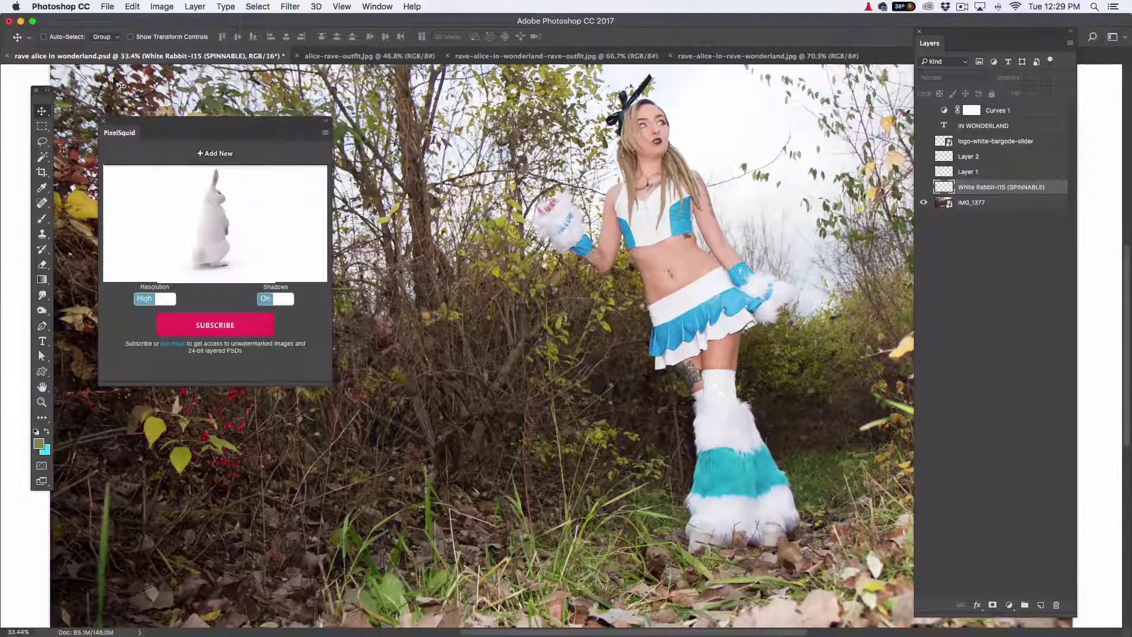
pyautogui.moveTo(201, 121); pyautogui.dragTo(184, 114)
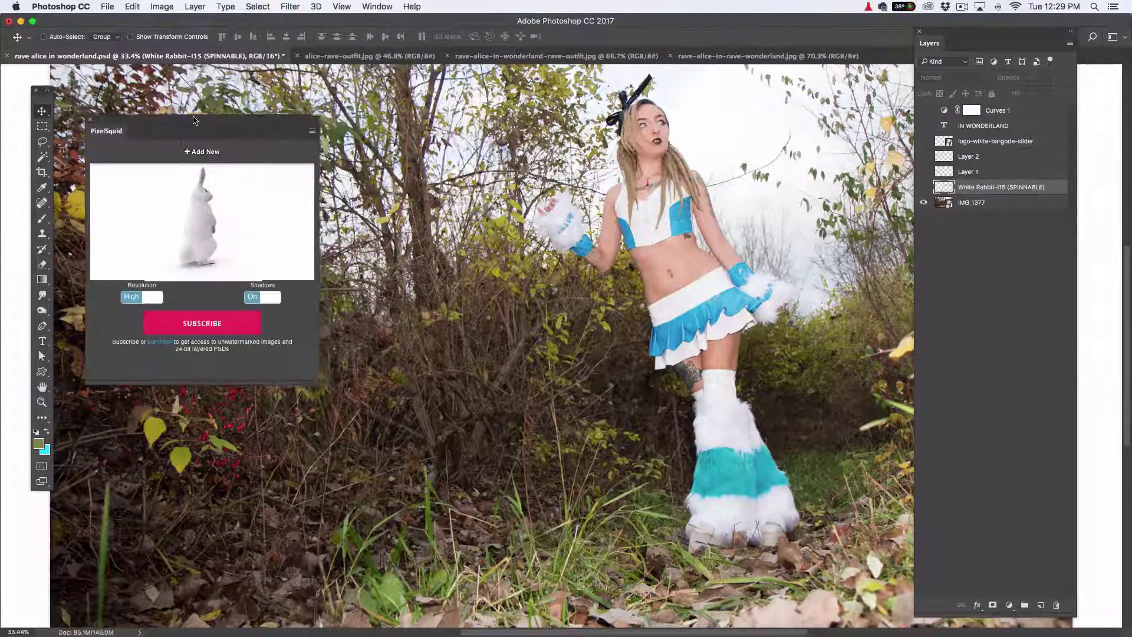
pyautogui.click(923, 188)
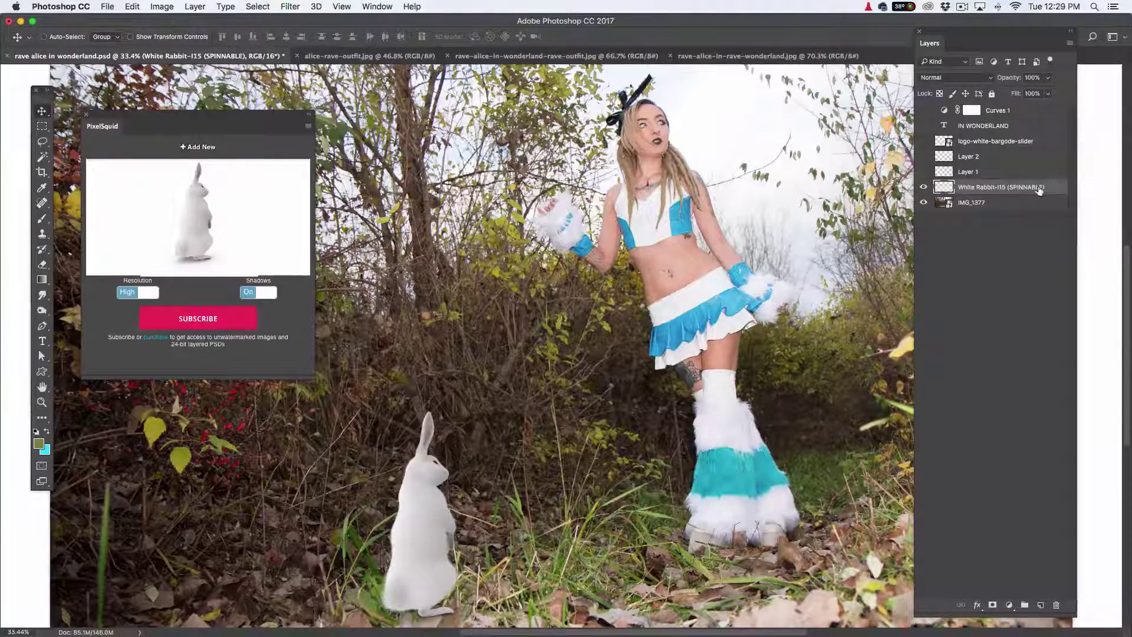
pyautogui.moveTo(189, 210); pyautogui.dragTo(230, 214)
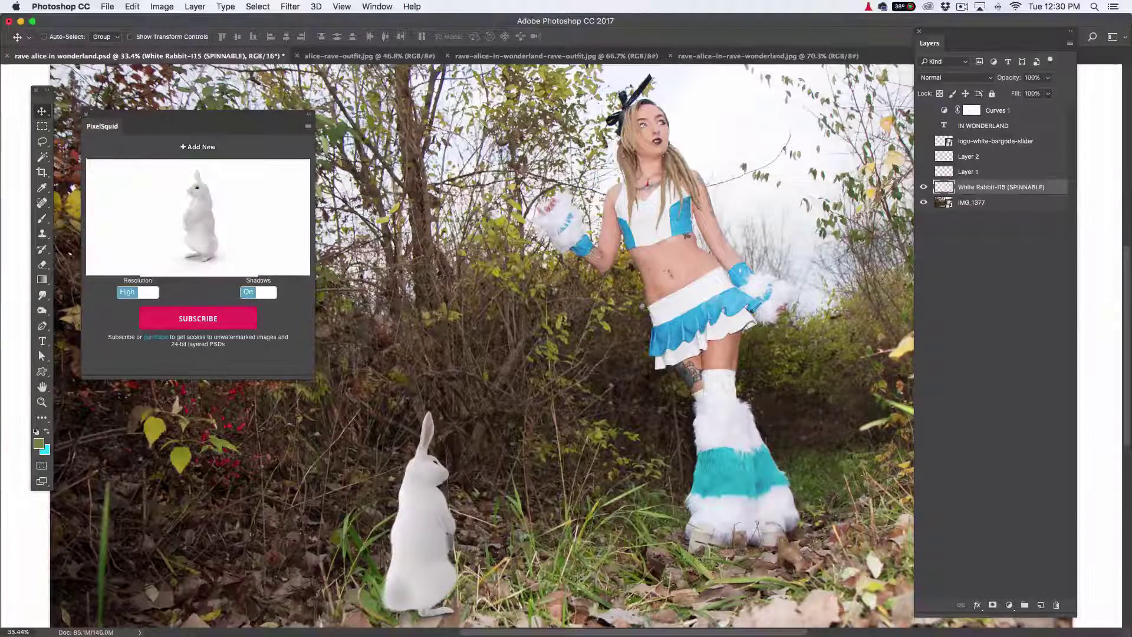
# Hide the White Rabbit layer, add a new layer, and load Textbook Stack-G03 from the Lightbox
pyautogui.click(924, 188)
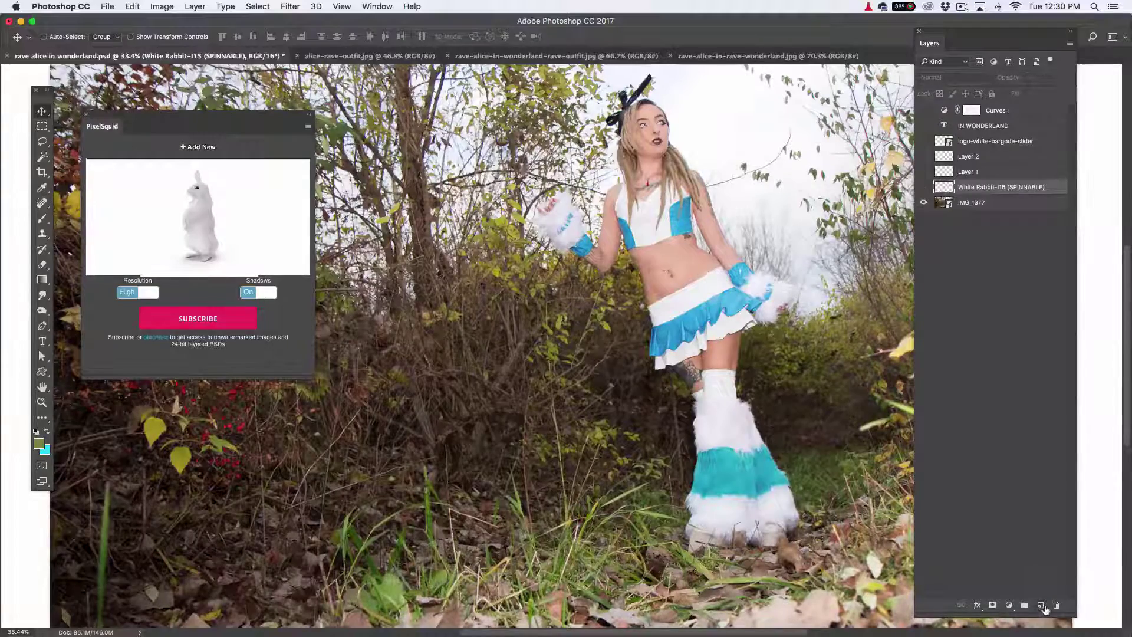
pyautogui.click(1041, 606)
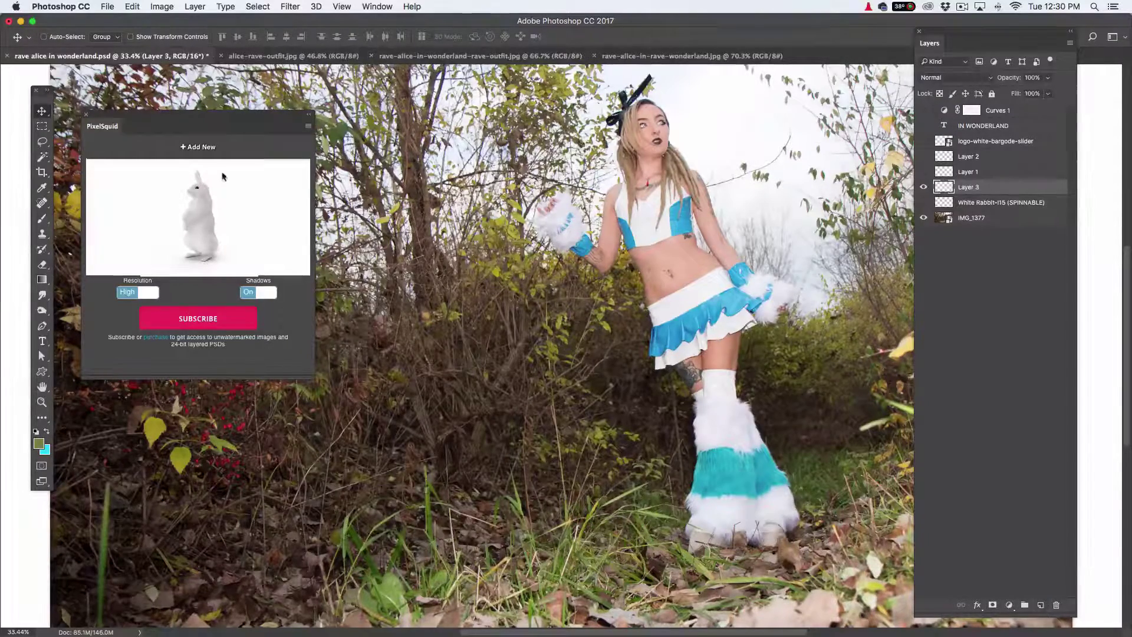
pyautogui.click(206, 147)
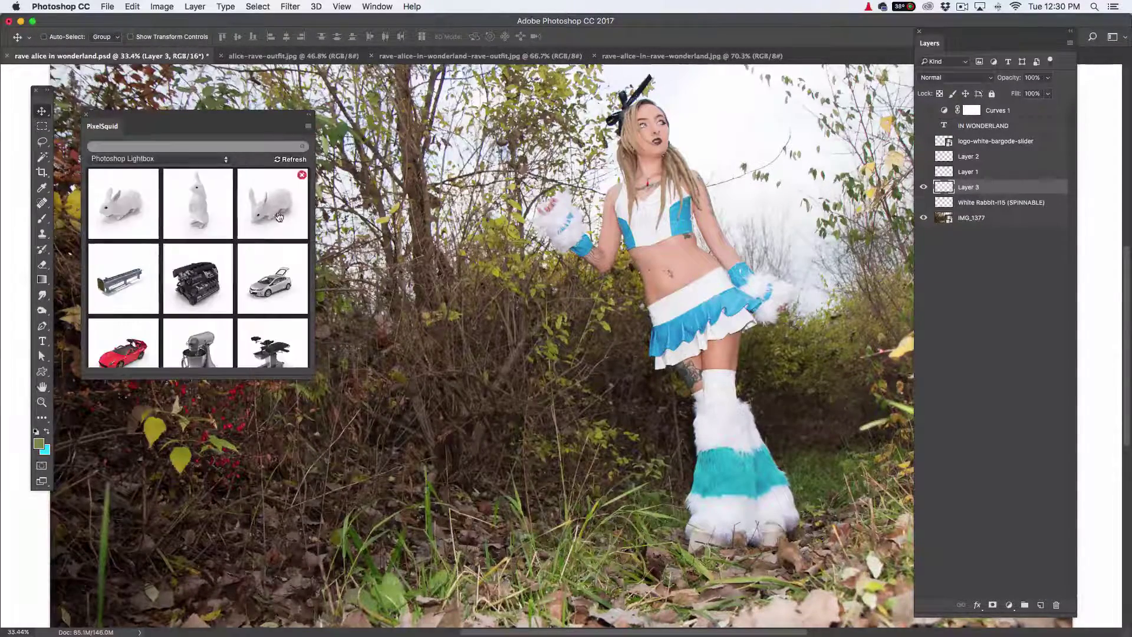
pyautogui.scroll(-2, 210, 258)
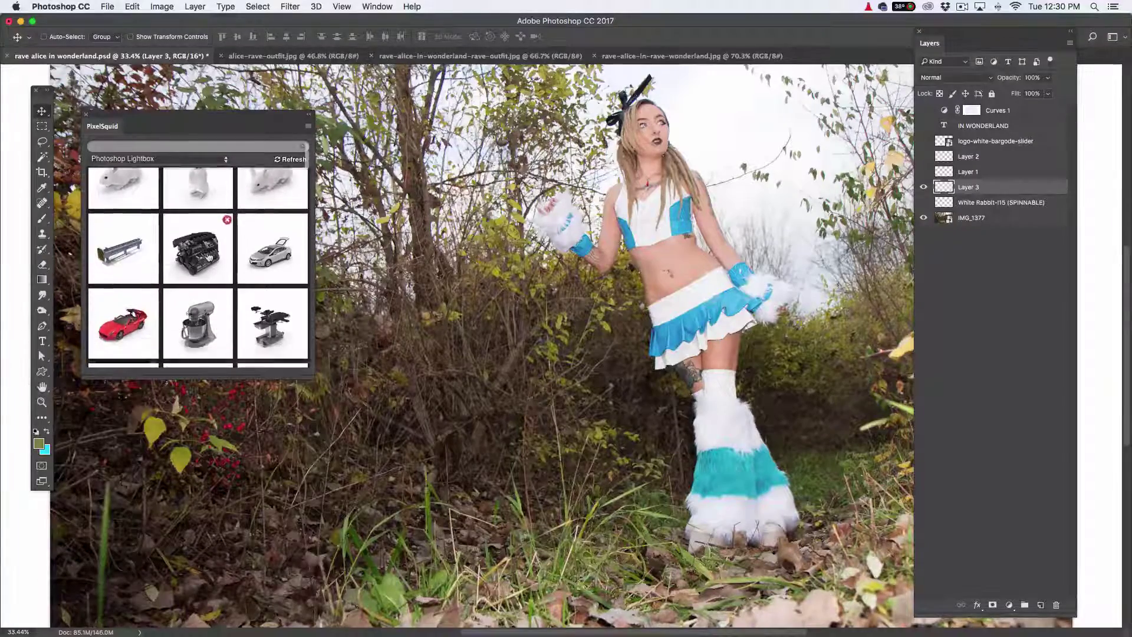
pyautogui.scroll(-15, 209, 258)
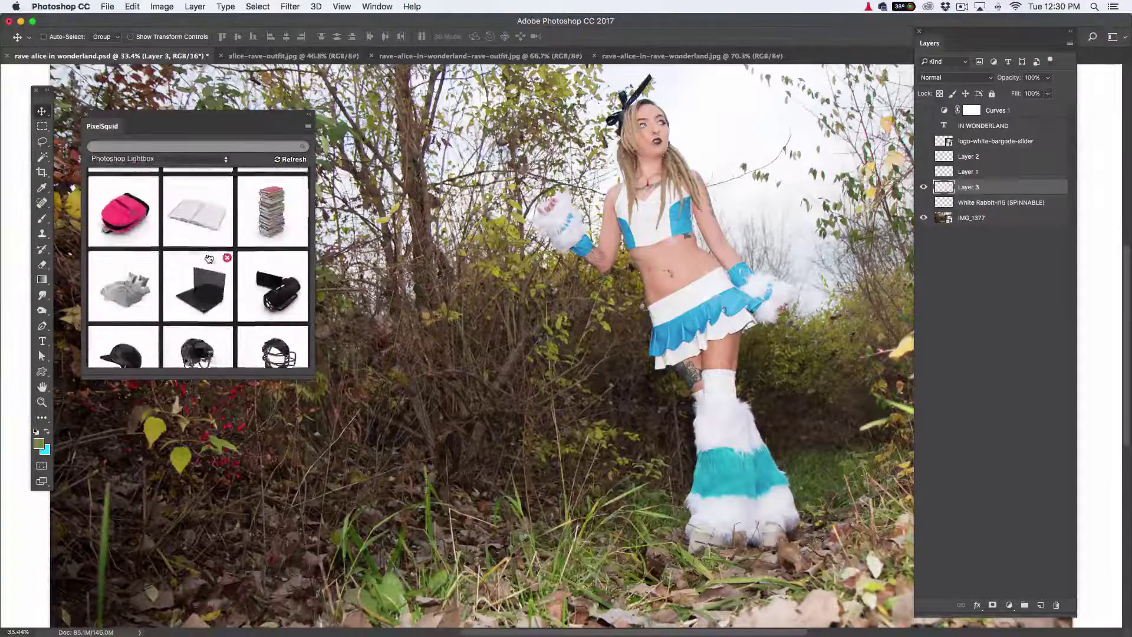
pyautogui.scroll(-3, 209, 258)
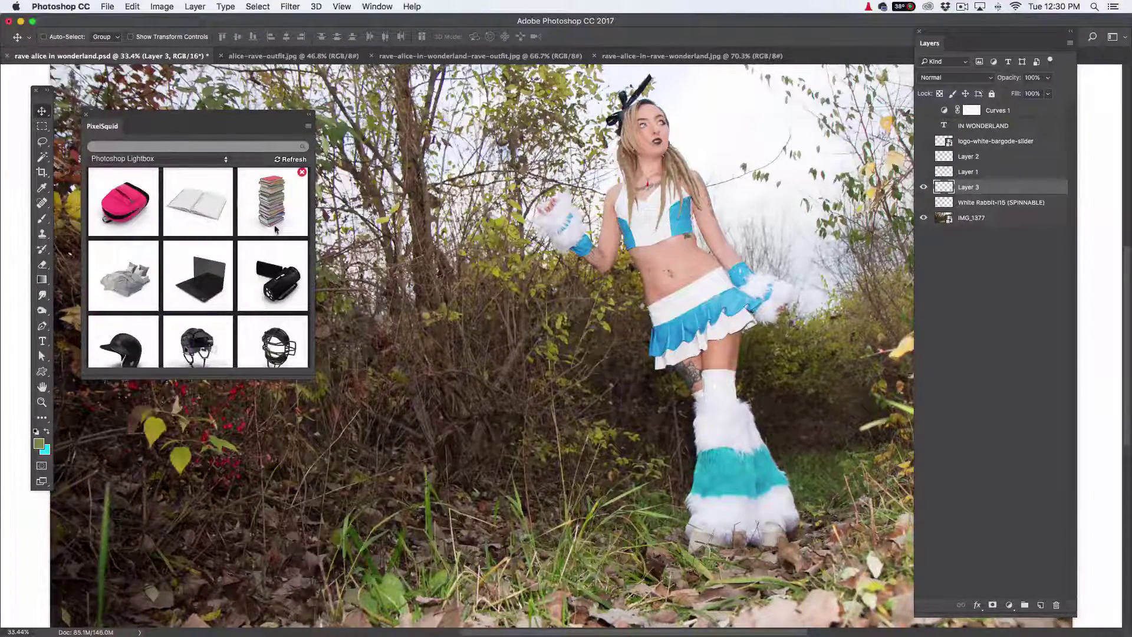
pyautogui.click(276, 229)
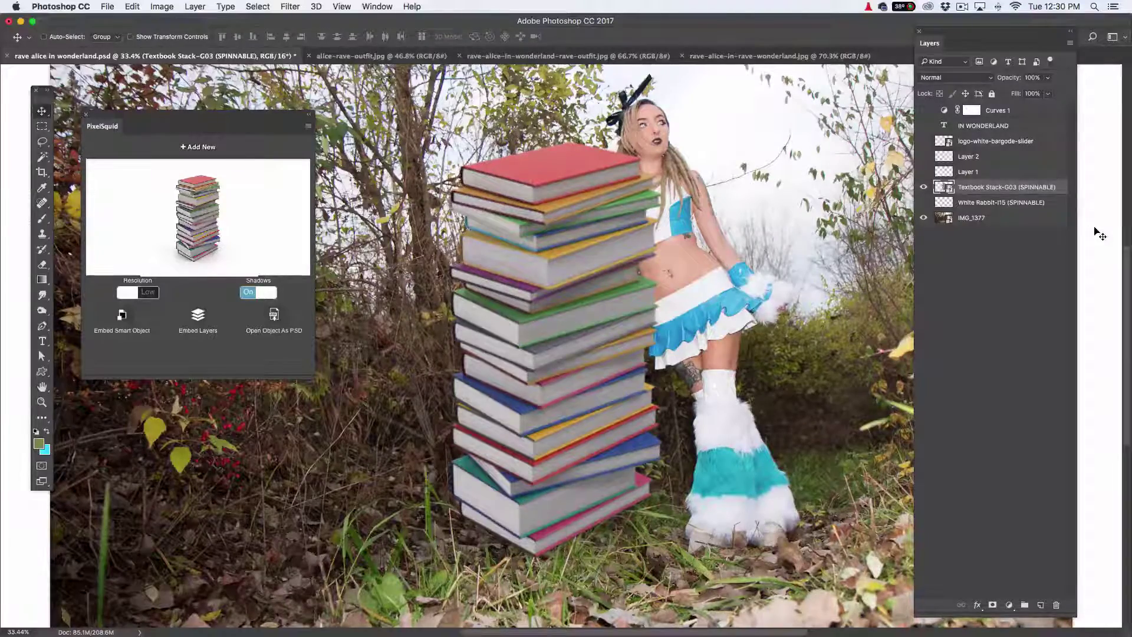
pyautogui.hotkey('ctrl', 'Up')
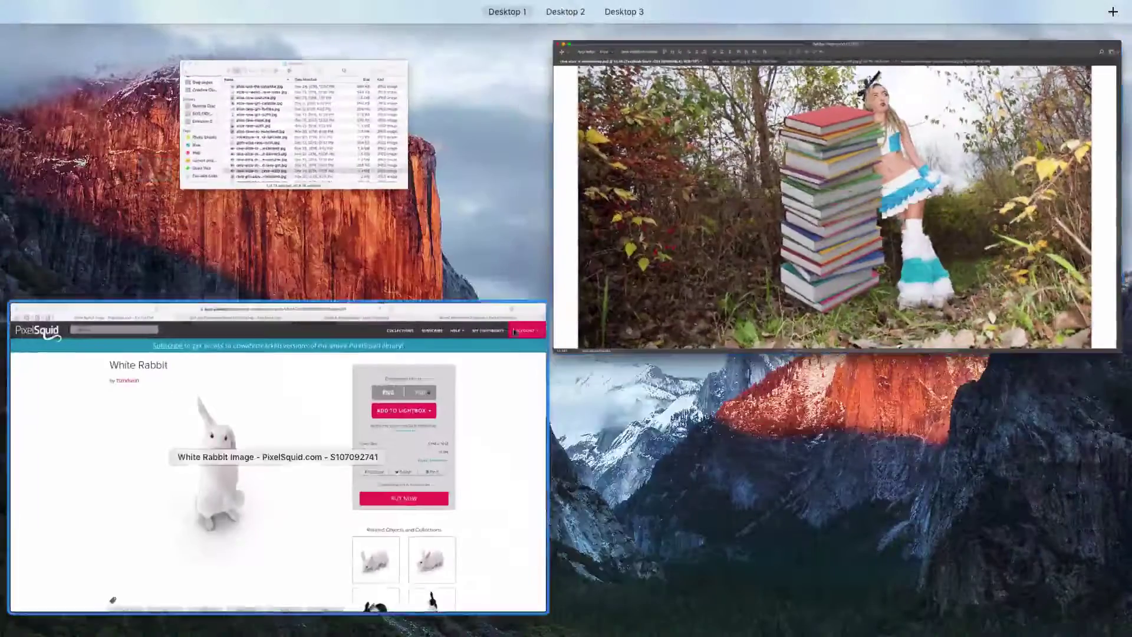
pyautogui.click(495, 362)
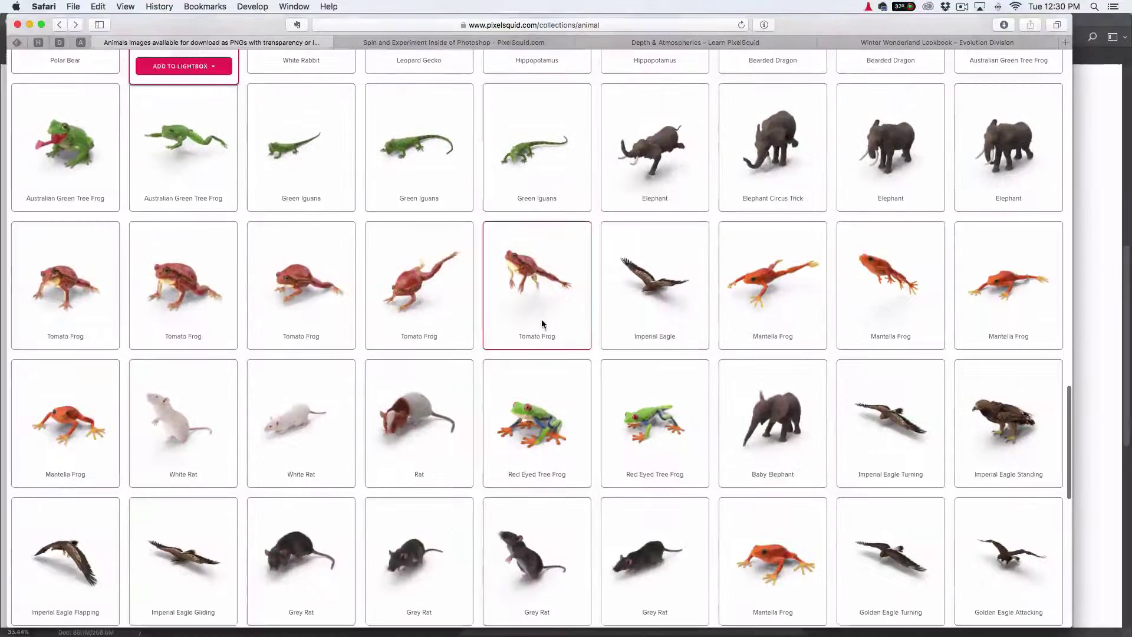
pyautogui.click(1088, 275)
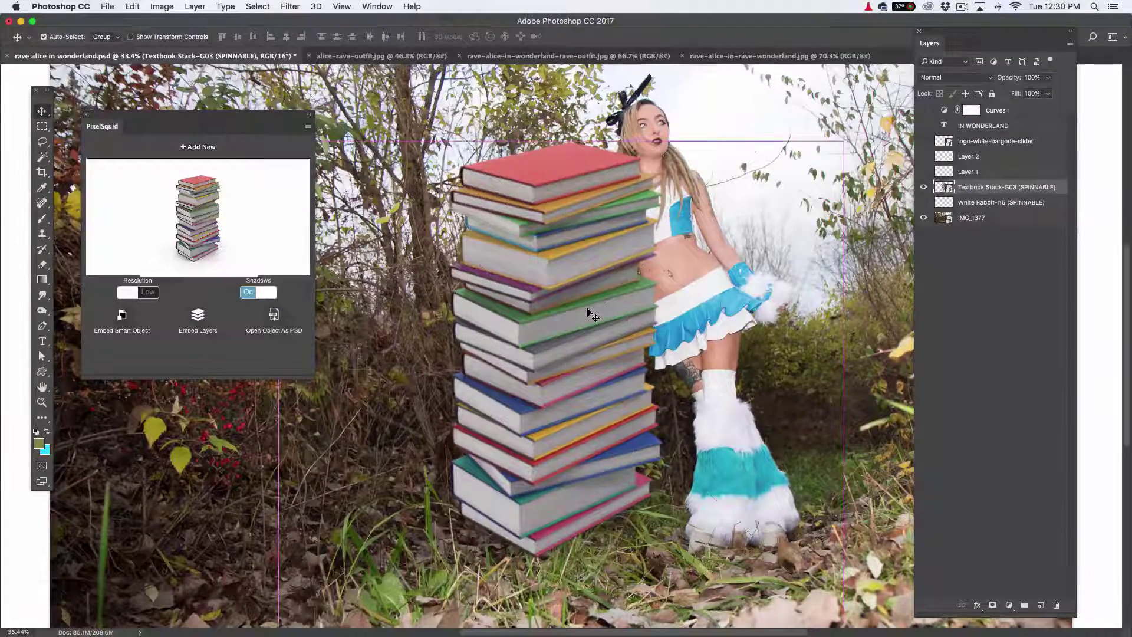
# Scale the book stack down to about 252%, shift it right, and commit the transform
pyautogui.press('super+t')
pyautogui.scroll(-5, 744, 279)
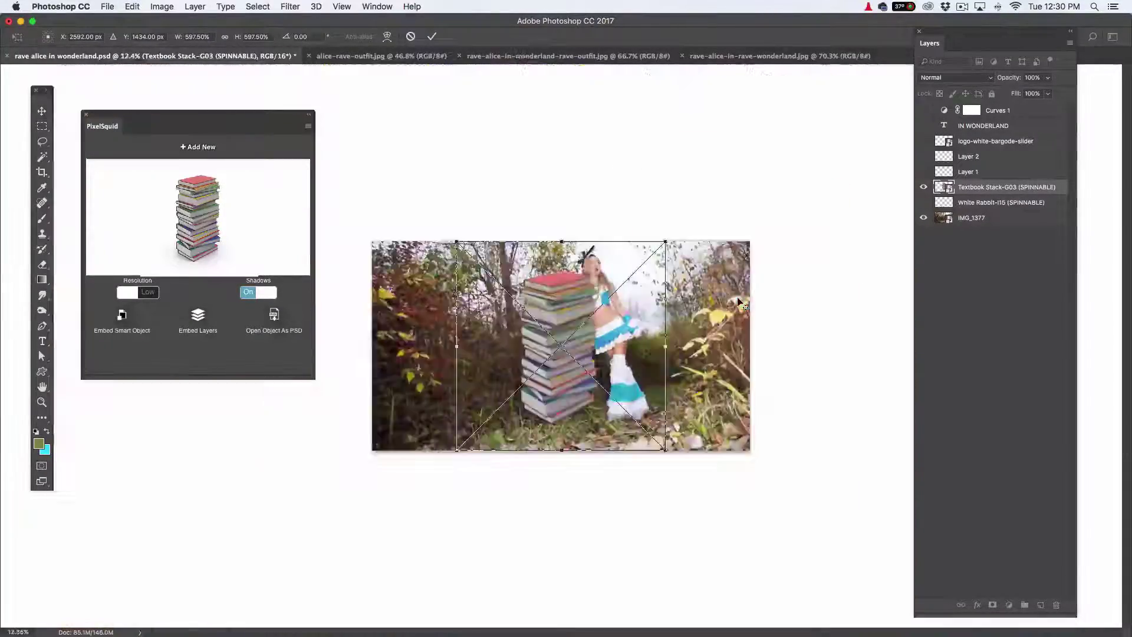
pyautogui.moveTo(665, 242); pyautogui.dragTo(523, 334)
pyautogui.scroll(4, 563, 347)
pyautogui.moveTo(414, 476); pyautogui.dragTo(482, 475)
pyautogui.press('Return')
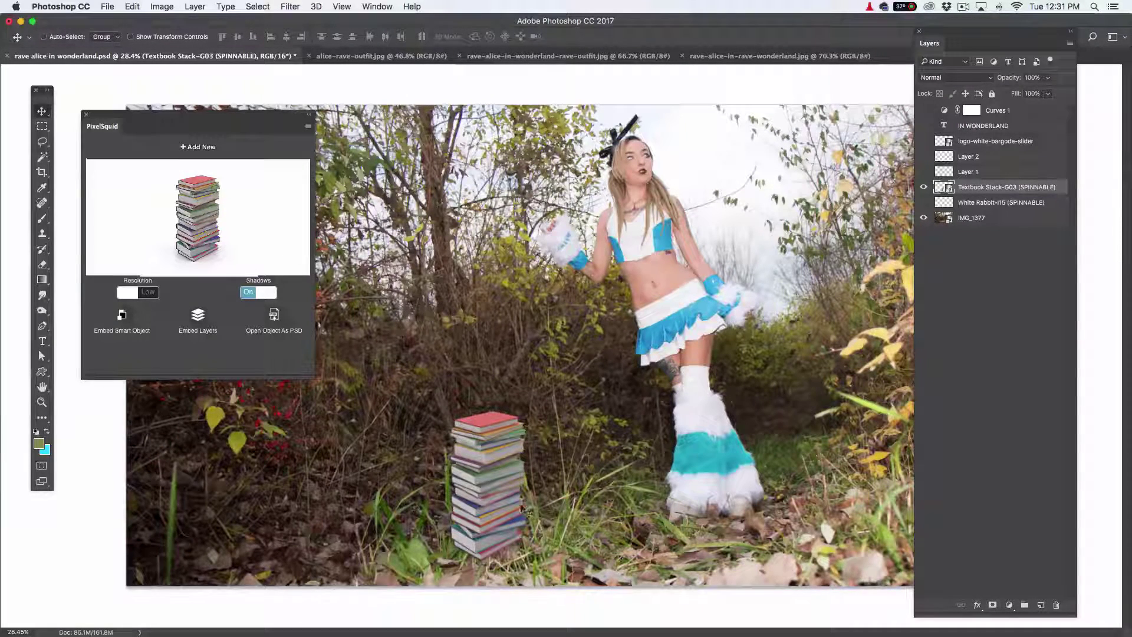
# Rotate the book stack in the PixelSquid preview to the front-on Textbook Stack-H11 angle
pyautogui.moveTo(216, 227); pyautogui.dragTo(214, 186)
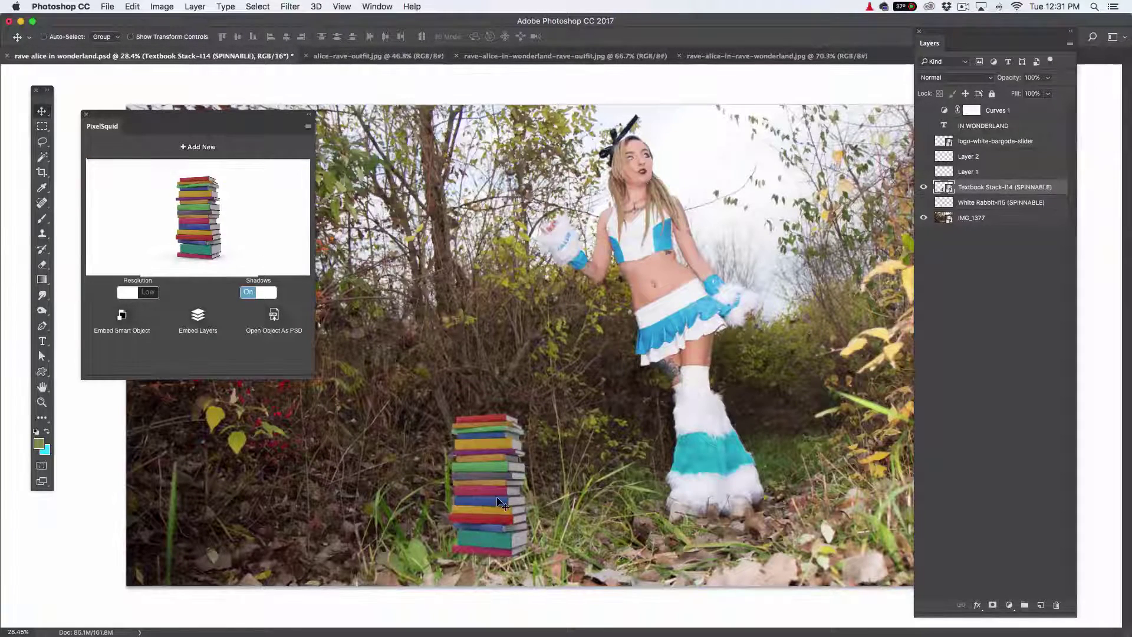
pyautogui.moveTo(211, 205); pyautogui.dragTo(206, 217)
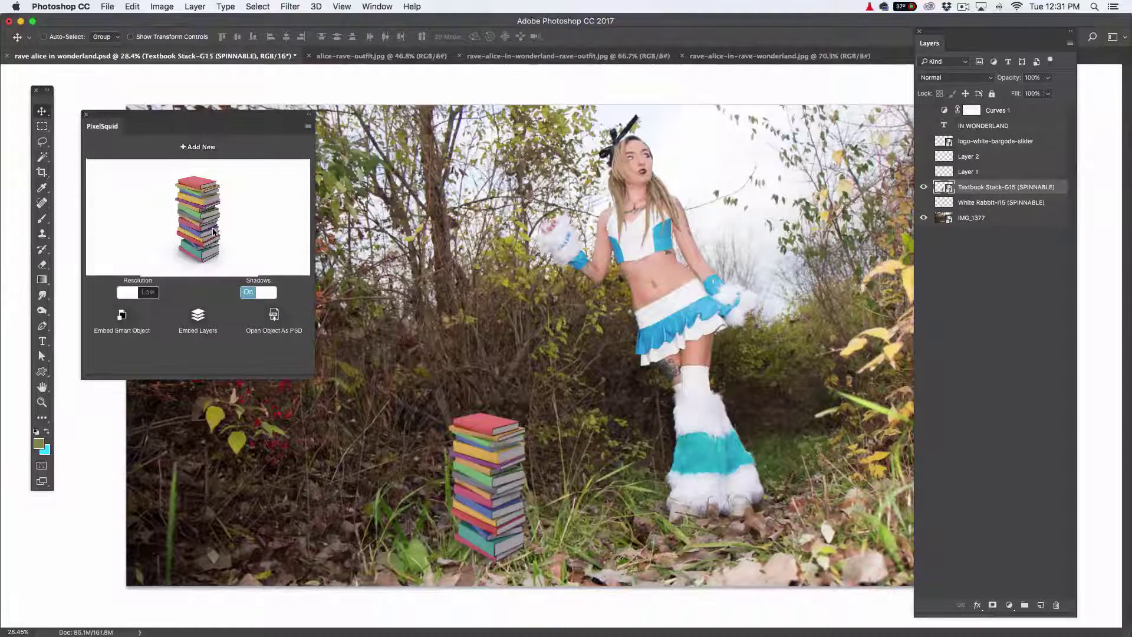
pyautogui.moveTo(213, 232); pyautogui.dragTo(152, 223)
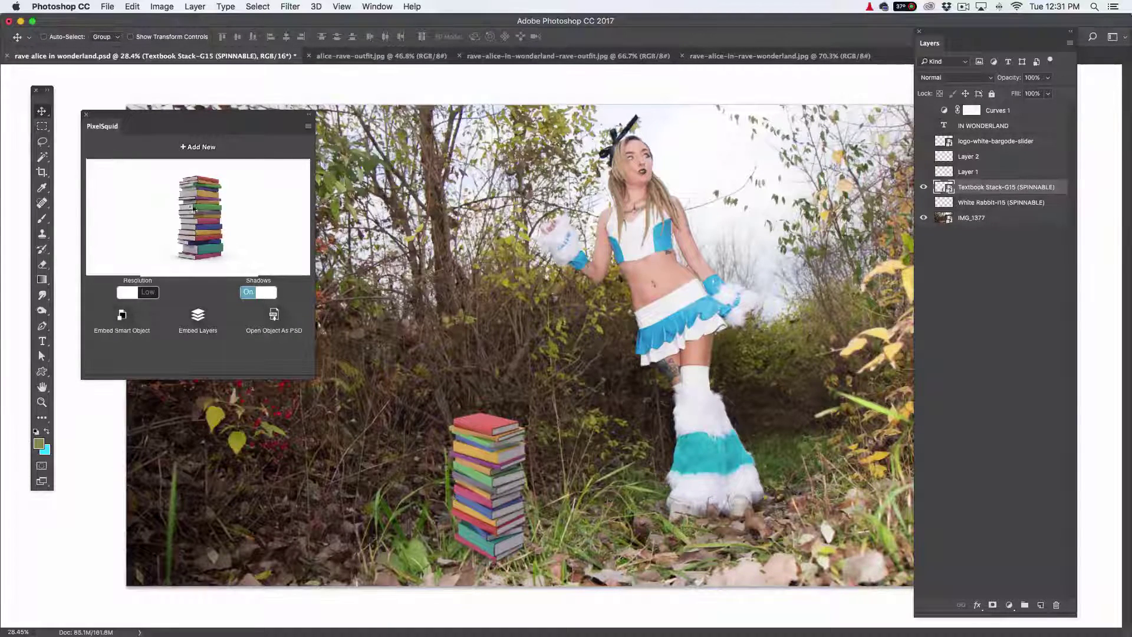
pyautogui.moveTo(203, 225); pyautogui.dragTo(236, 223)
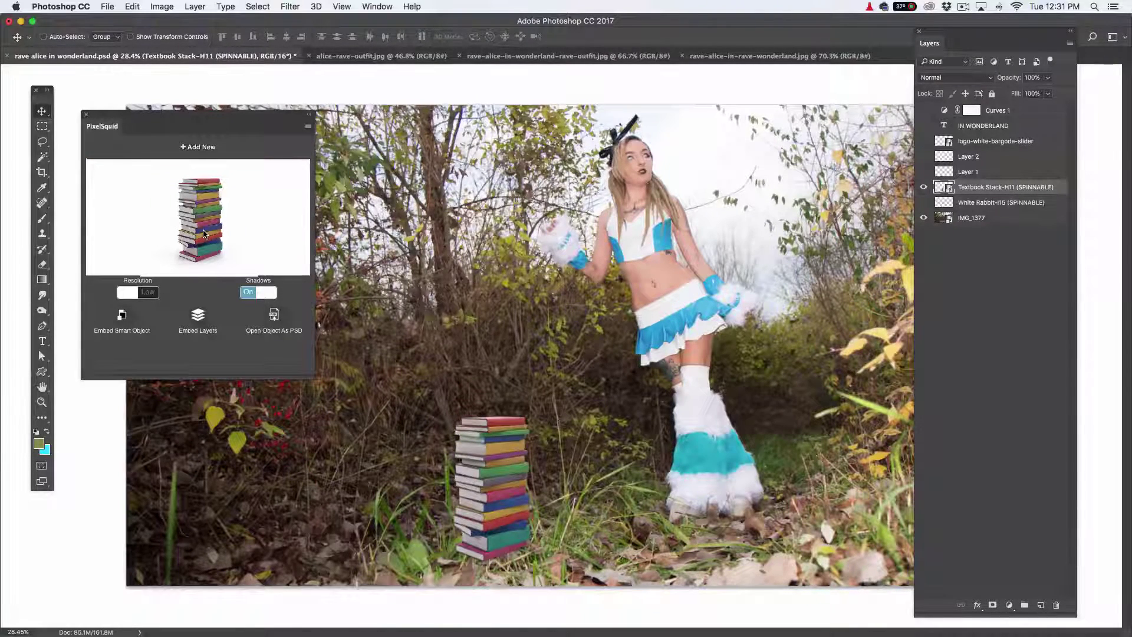
# Set the PixelSquid render Resolution to High and Shadows to Off
pyautogui.click(134, 295)
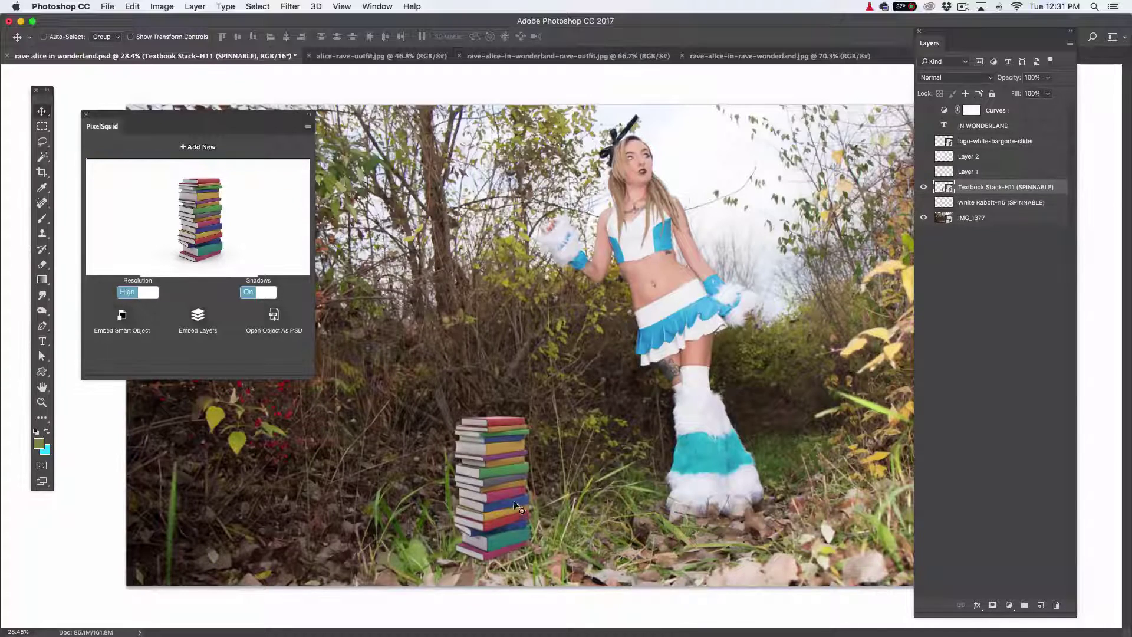
pyautogui.click(254, 292)
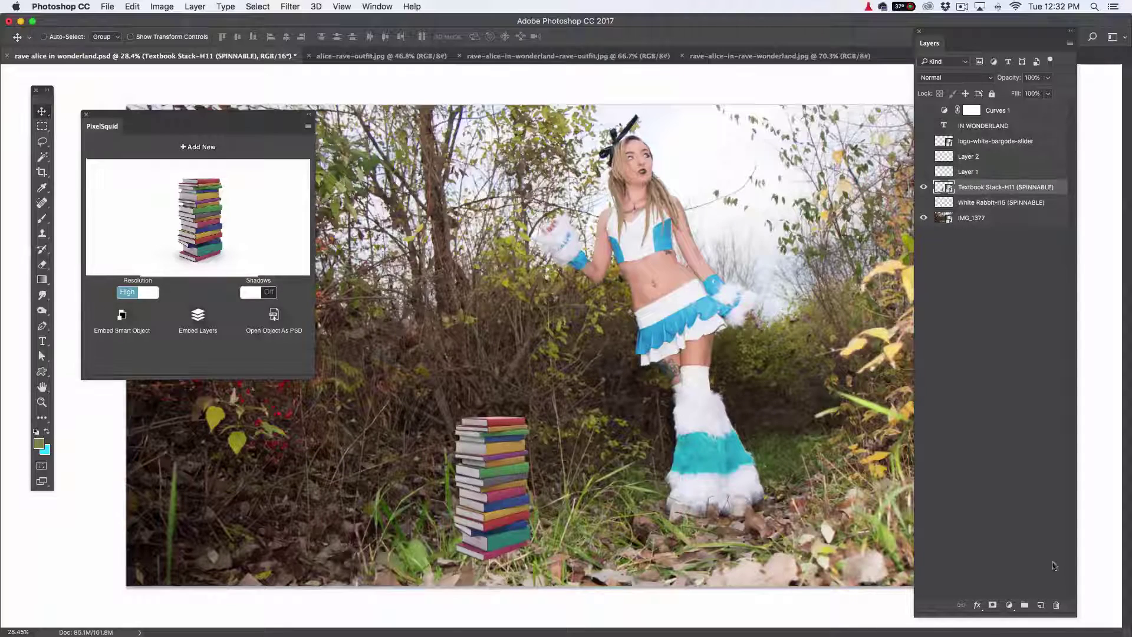
# Add a new empty layer above the book stack and switch to the Brush tool
pyautogui.click(1040, 605)
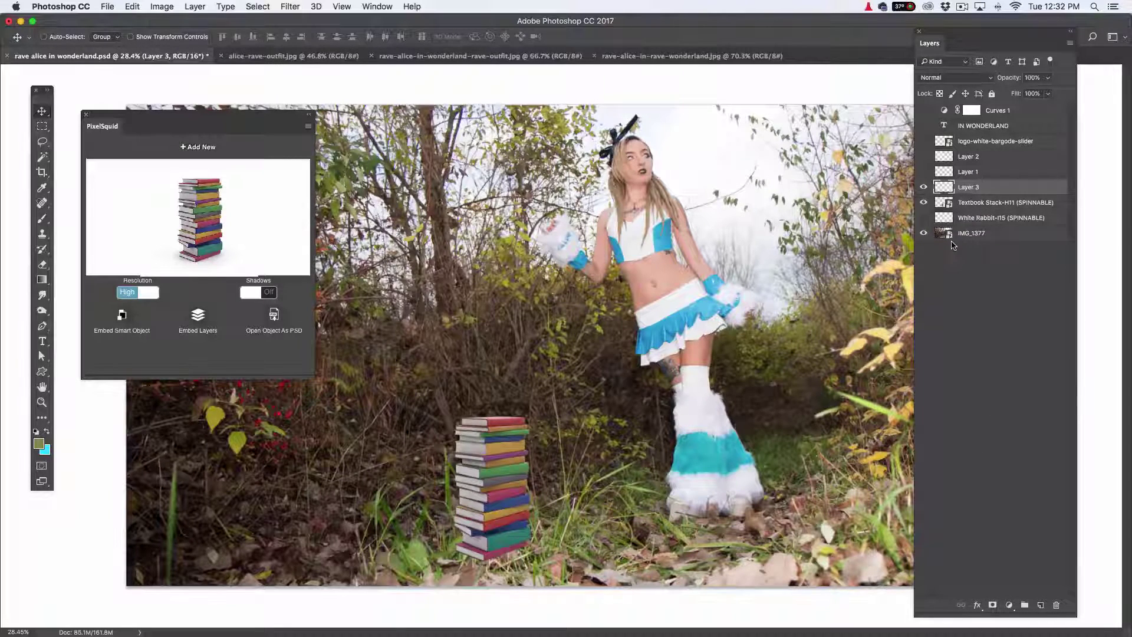
pyautogui.press('b')
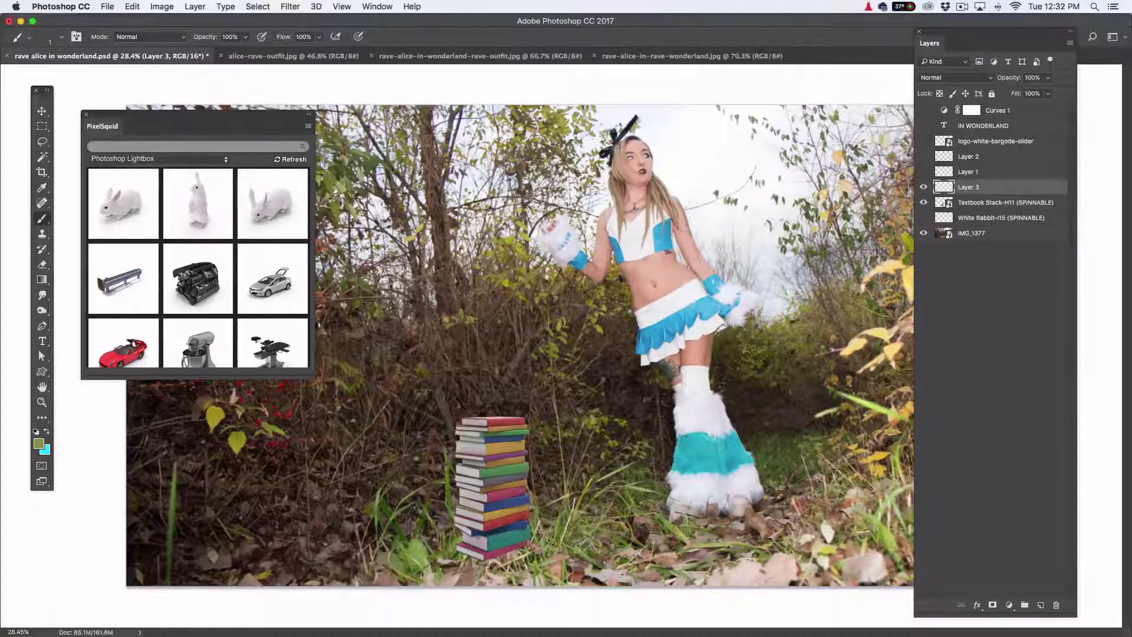
pyautogui.scroll(3, 552, 540)
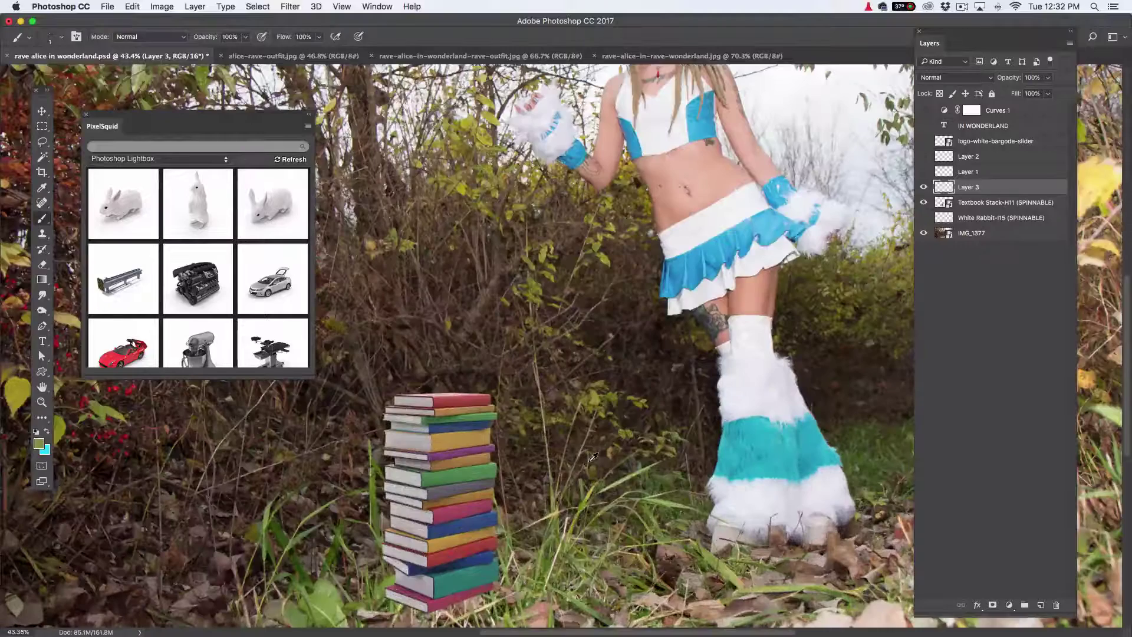
pyautogui.scroll(-5, 558, 474)
pyautogui.scroll(3, 639, 338)
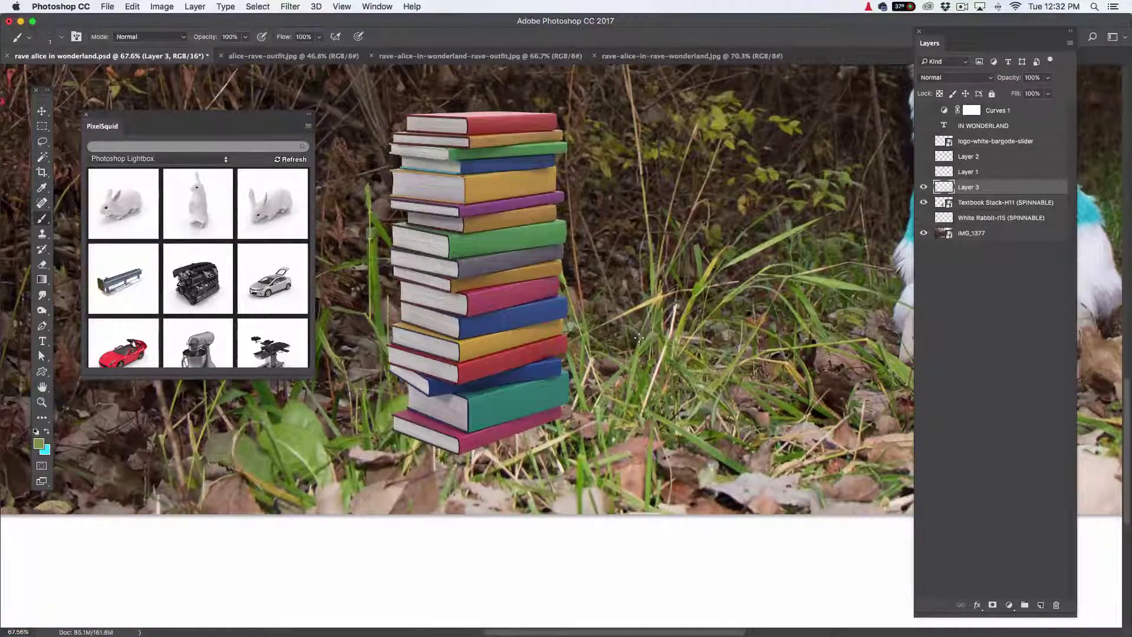
# With a small soft brush at 50% opacity, paint faint strokes over the stack's base and grass
pyautogui.click(560, 372)
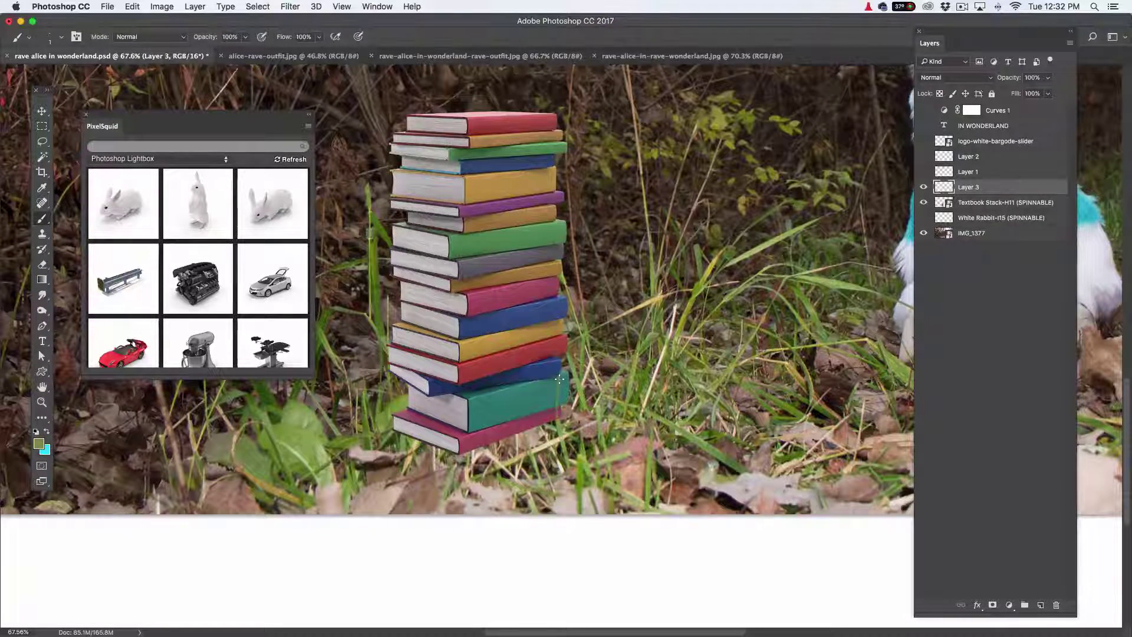
pyautogui.moveTo(560, 379); pyautogui.dragTo(553, 378)
pyautogui.press('5')
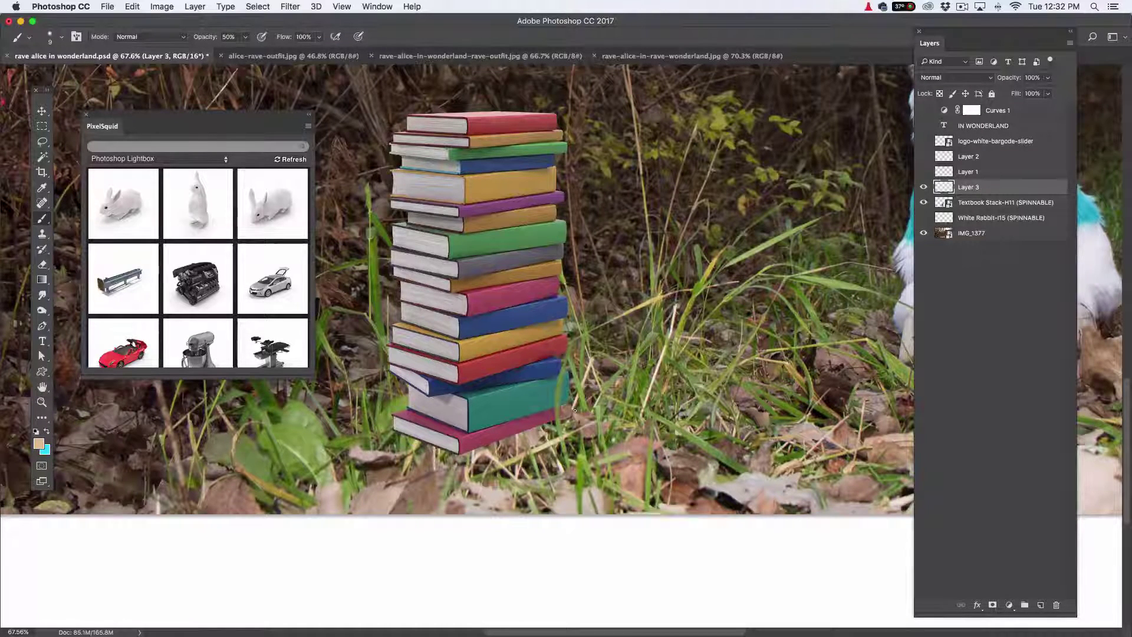
pyautogui.moveTo(519, 398); pyautogui.dragTo(540, 482)
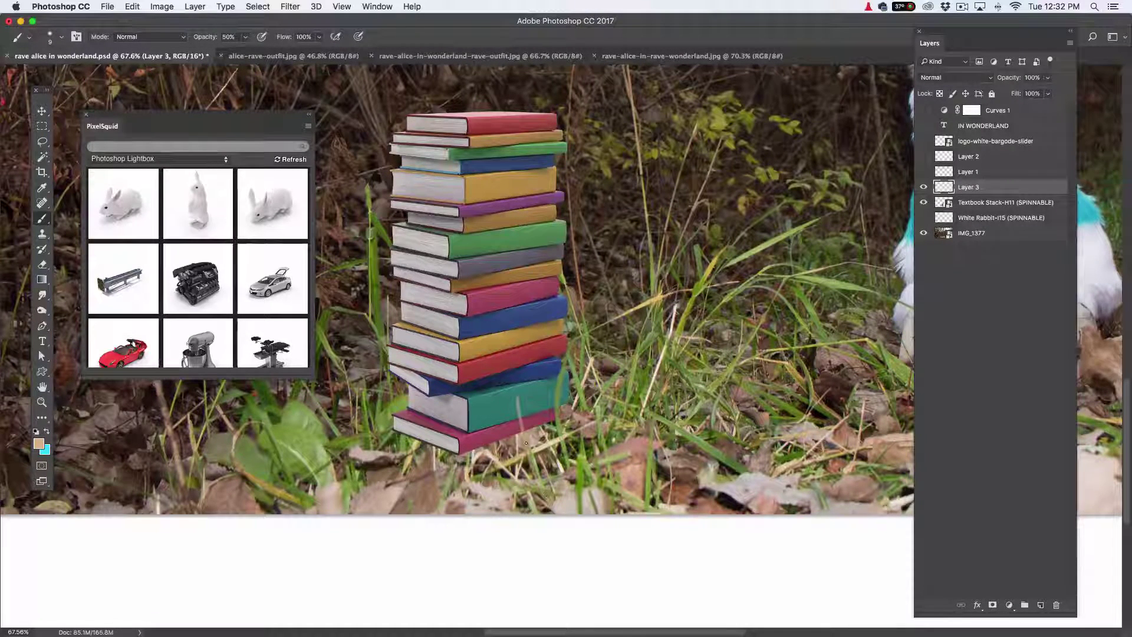
pyautogui.moveTo(533, 399)
pyautogui.mouseDown()
pyautogui.moveTo(547, 435)
pyautogui.moveTo(495, 444)
pyautogui.mouseUp()
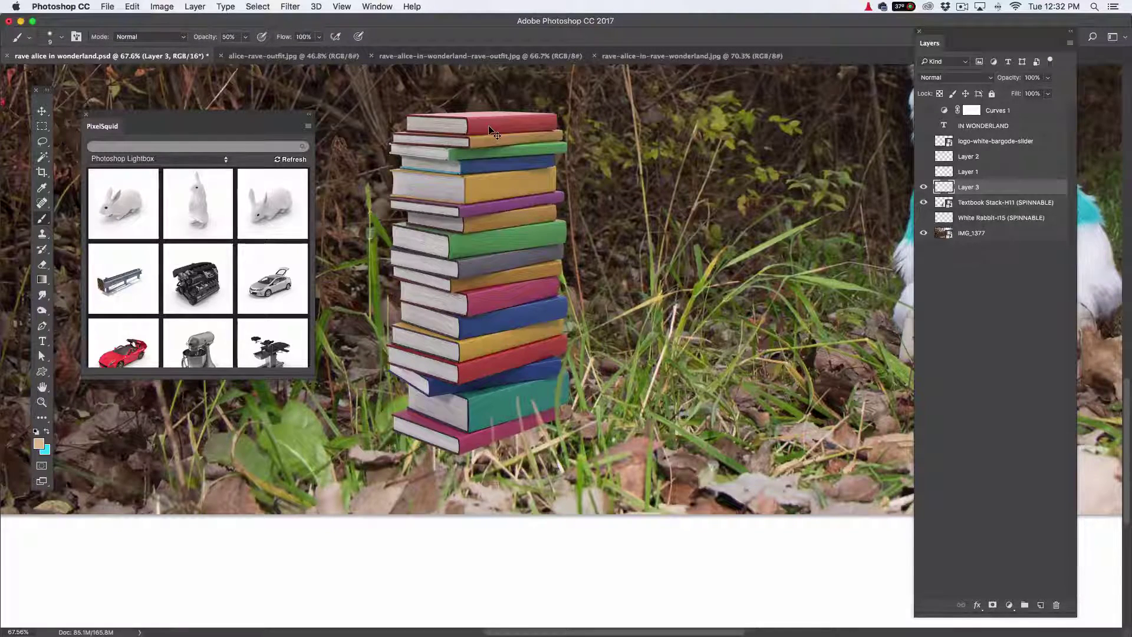
# Dab sampled grass green at the stack's base, then sample a dark photo colour at 30% opacity
pyautogui.scroll(2, 554, 262)
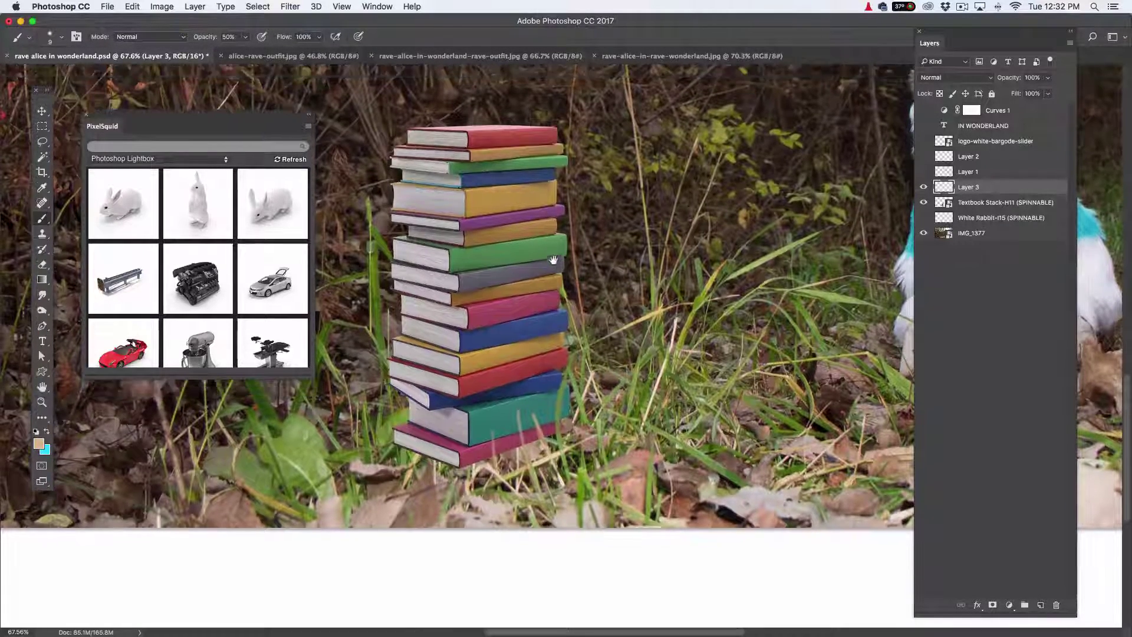
pyautogui.scroll(5, 554, 262)
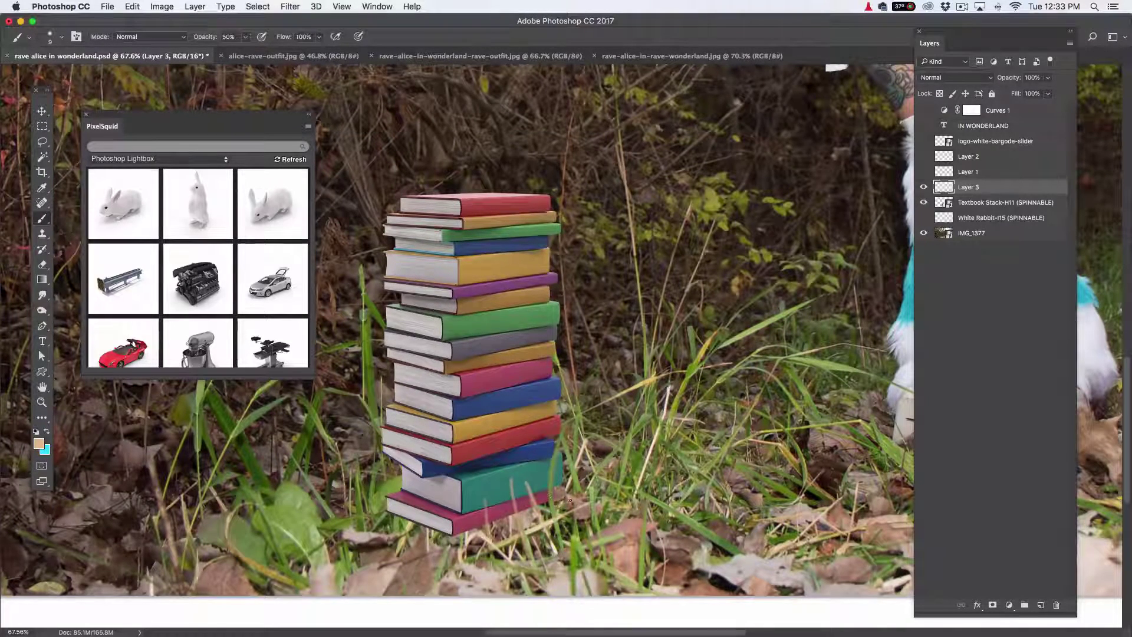
pyautogui.keyDown('alt'); pyautogui.click(394, 485); pyautogui.keyUp('alt')
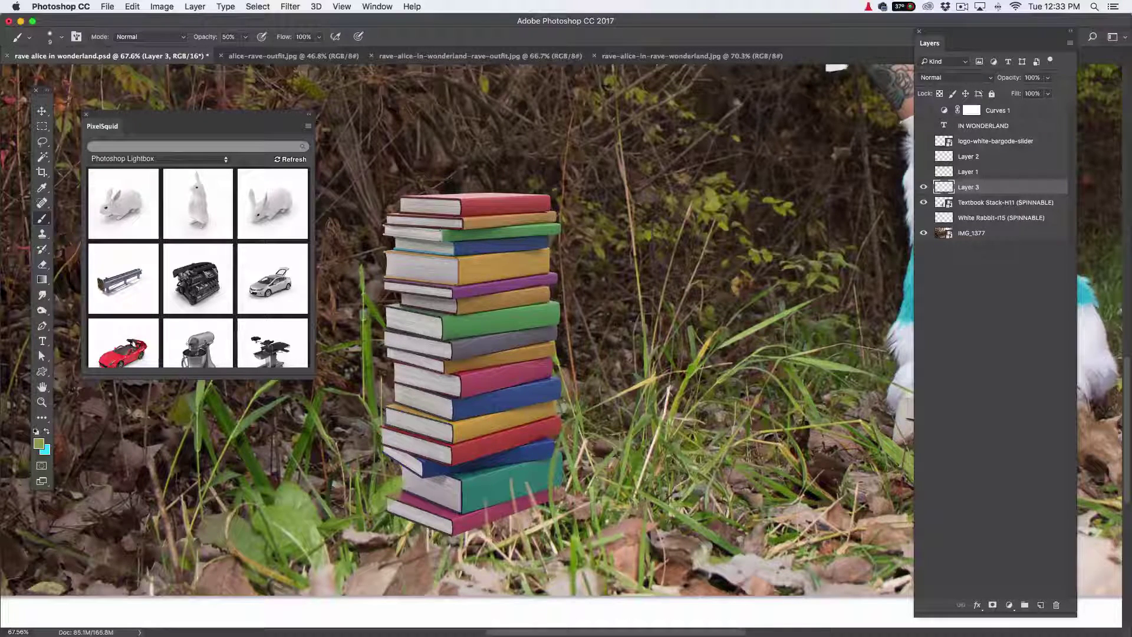
pyautogui.click(392, 491)
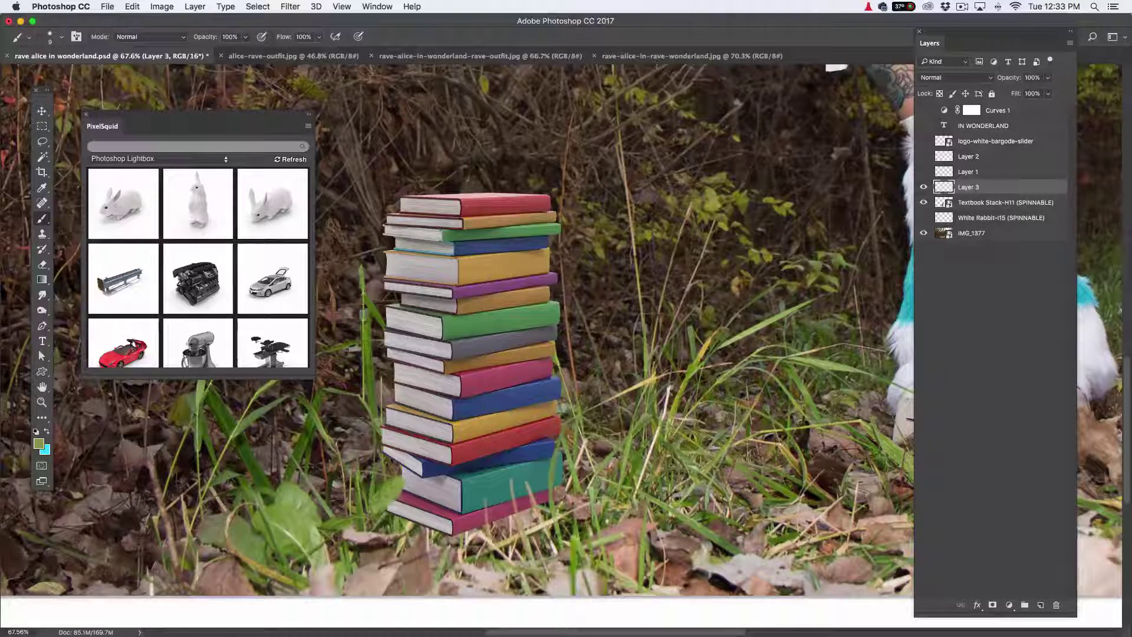
pyautogui.keyDown('alt'); pyautogui.click(385, 500); pyautogui.keyUp('alt')
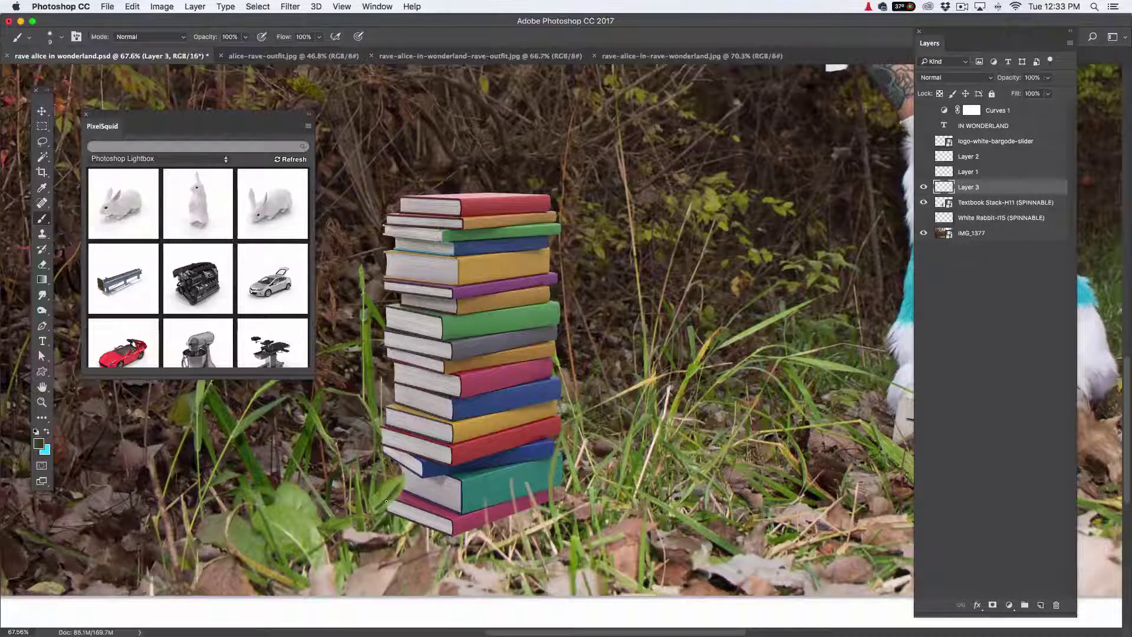
pyautogui.press('3')
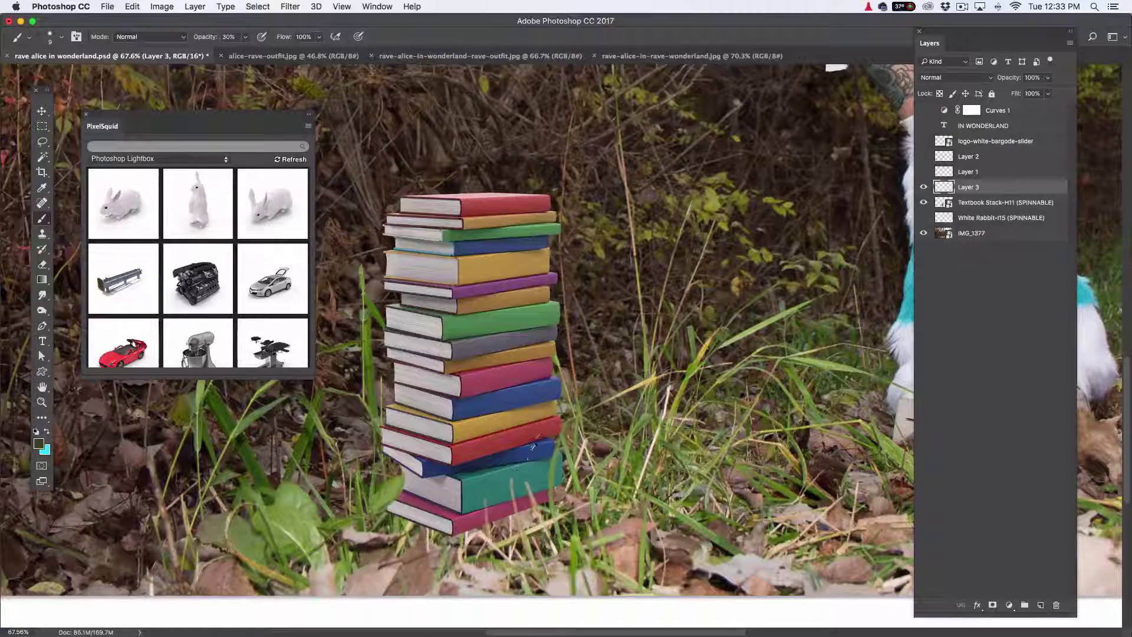
# Fit the whole composite on screen and view it centred in full-screen mode with a dark surround
pyautogui.scroll(-3, 534, 438)
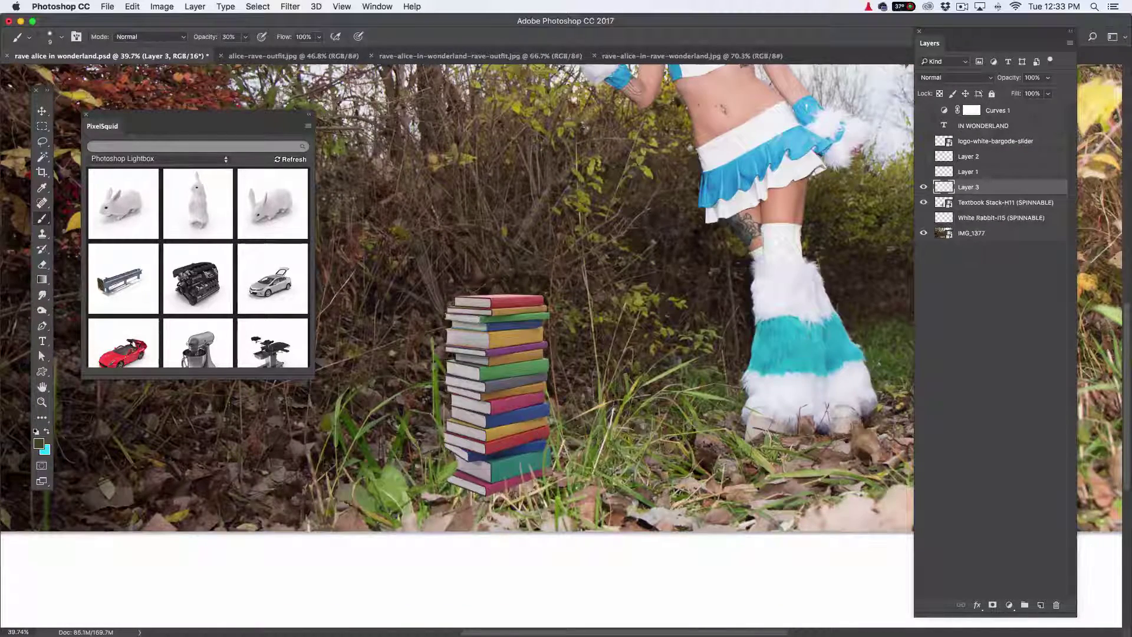
pyautogui.moveTo(514, 398); pyautogui.dragTo(517, 432)
pyautogui.scroll(-3, 517, 432)
pyautogui.hotkey('ctrl', '0')
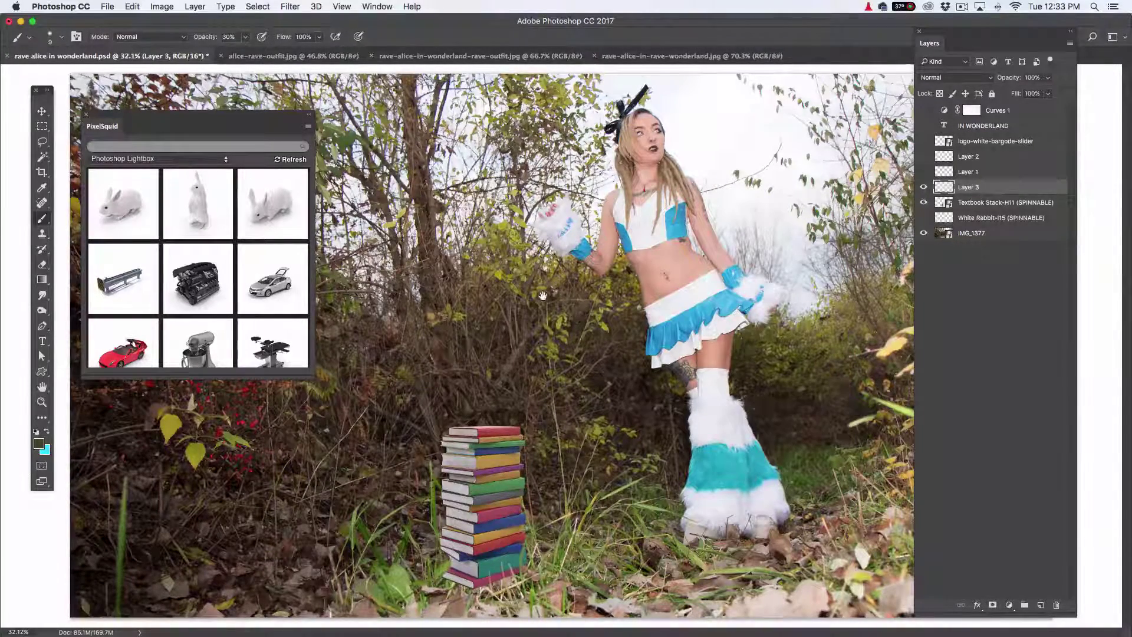
pyautogui.scroll(-3, 487, 332)
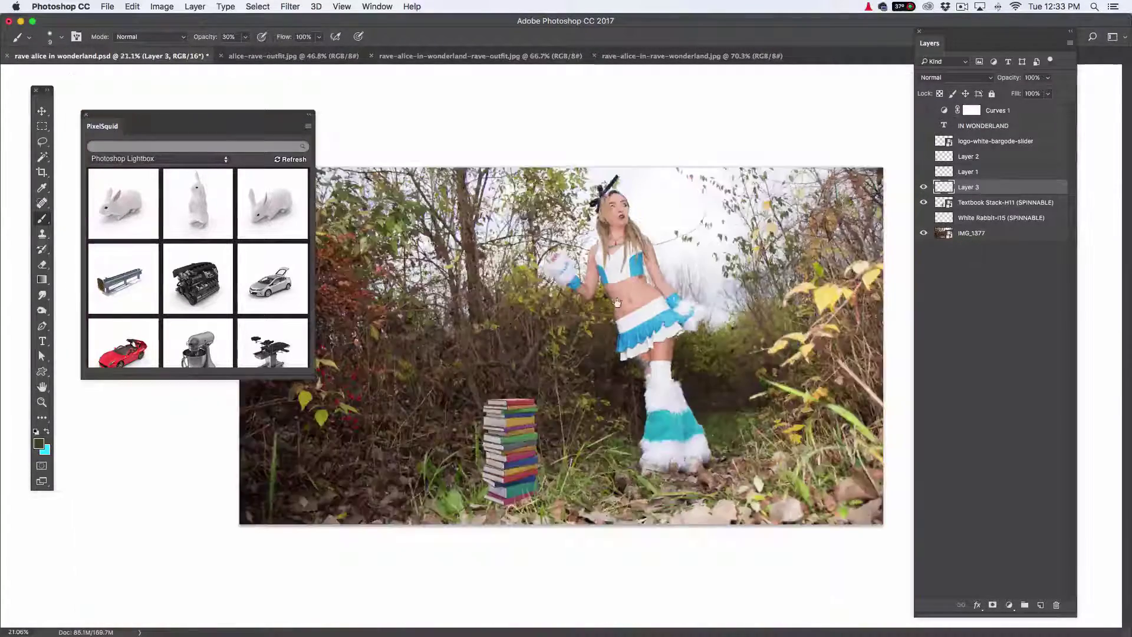
pyautogui.press('f')
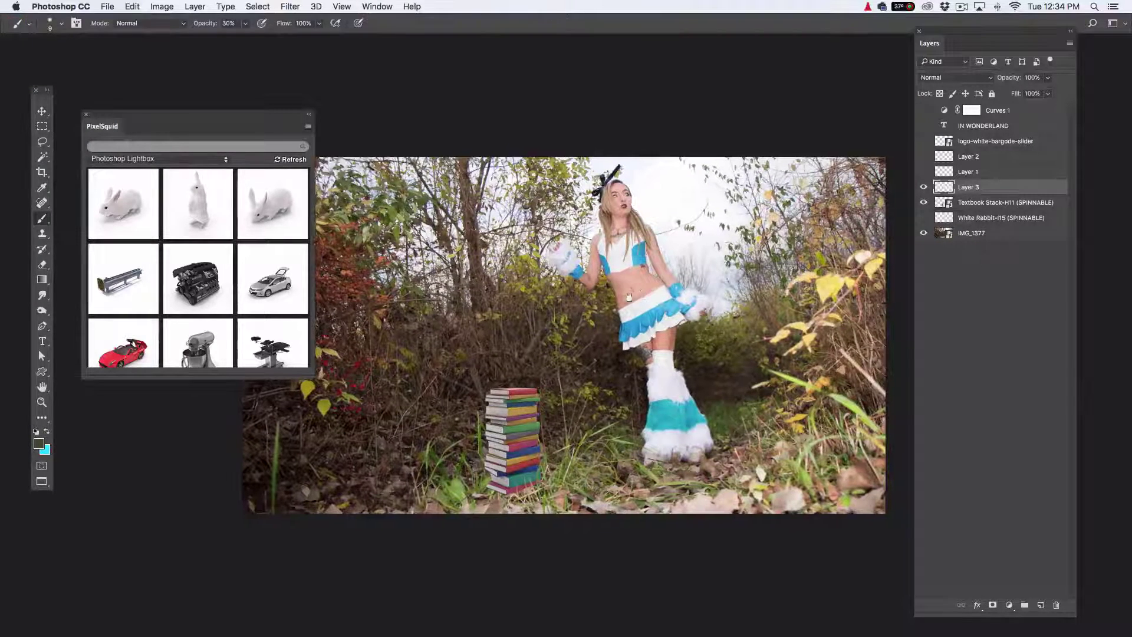
pyautogui.moveTo(618, 301); pyautogui.dragTo(552, 334)
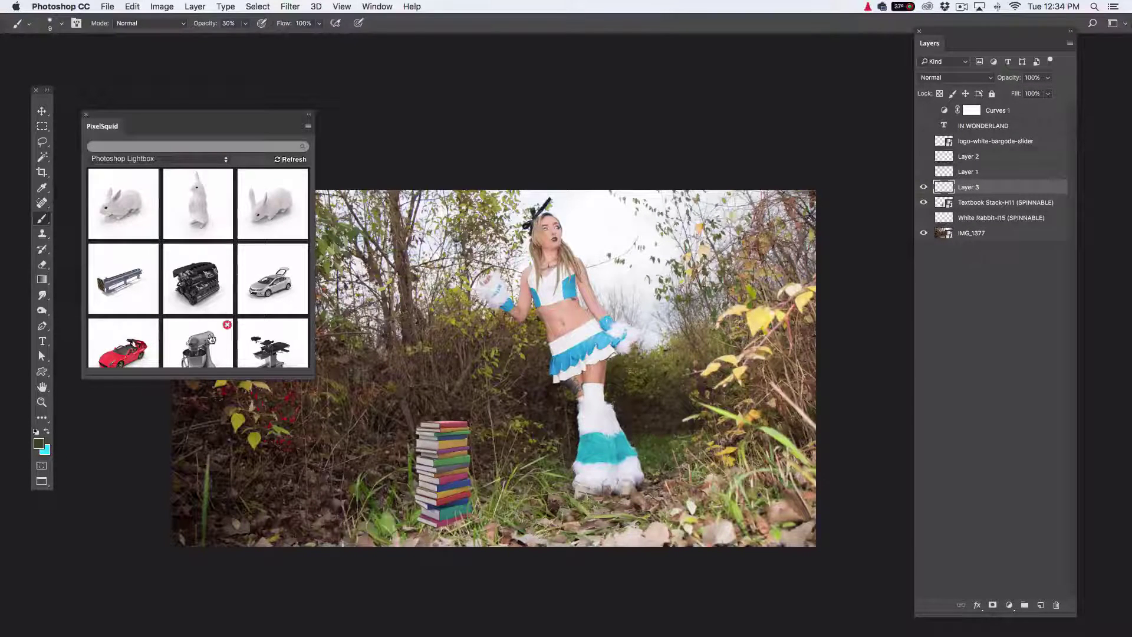
# Add a new layer, place the PixelSquid Open Book-H03 and rotate it to a flatter angle
pyautogui.scroll(-10, 230, 330)
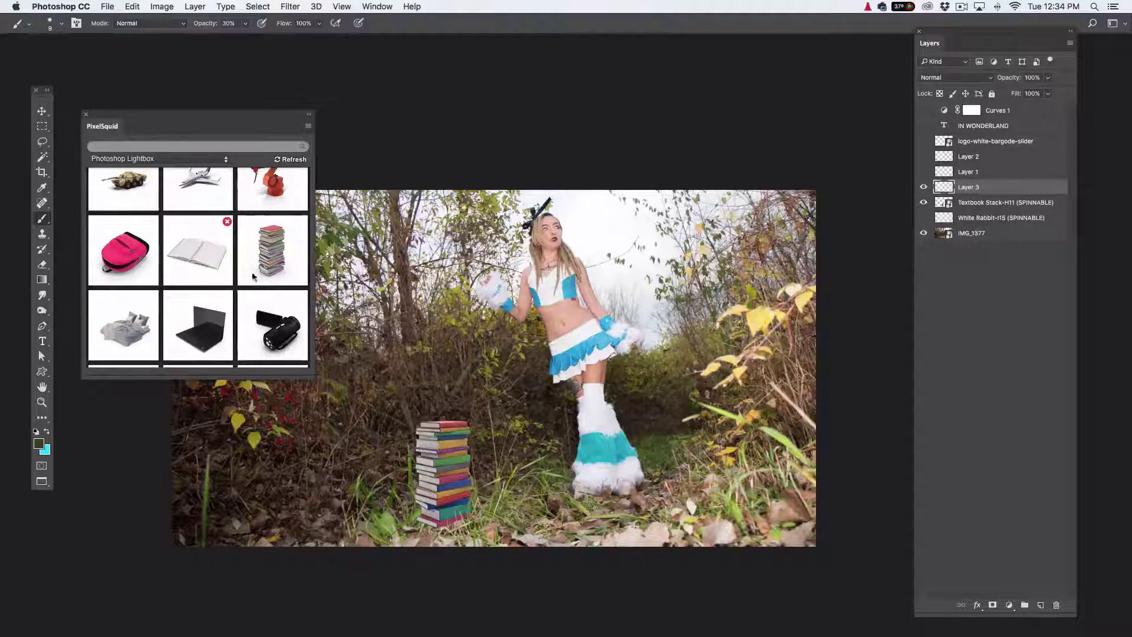
pyautogui.click(1040, 605)
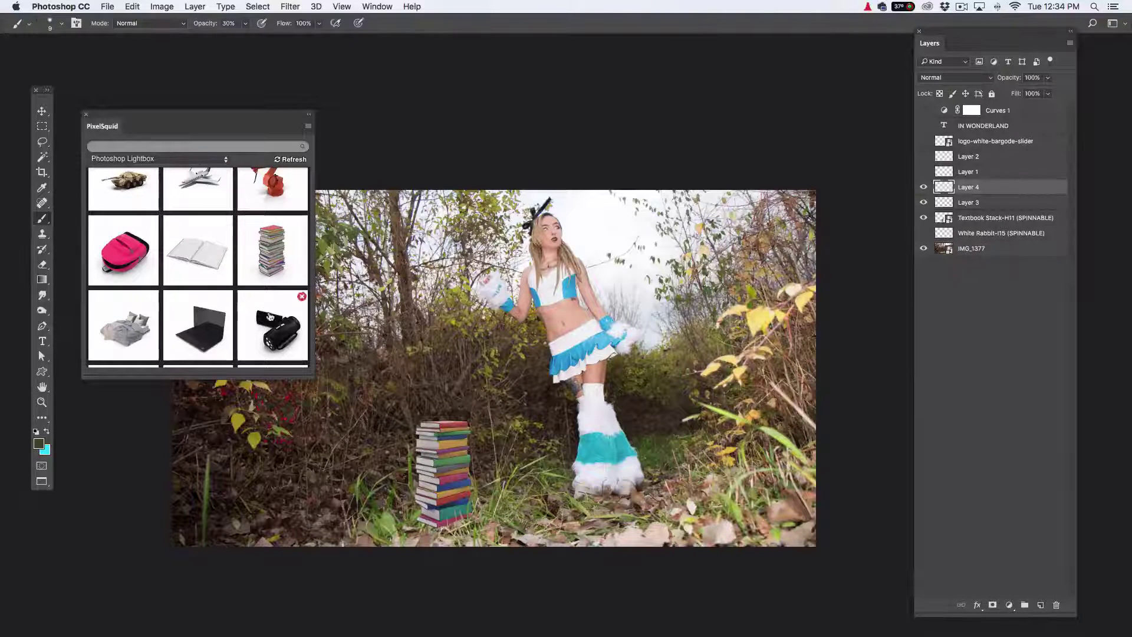
pyautogui.click(171, 254)
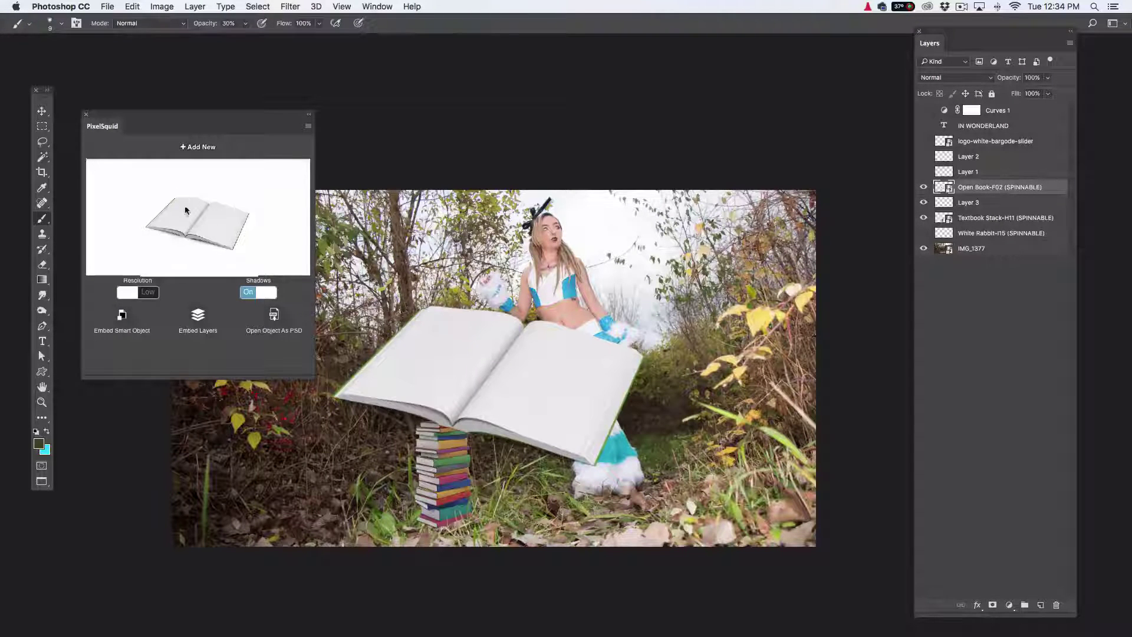
pyautogui.moveTo(189, 220); pyautogui.dragTo(184, 208)
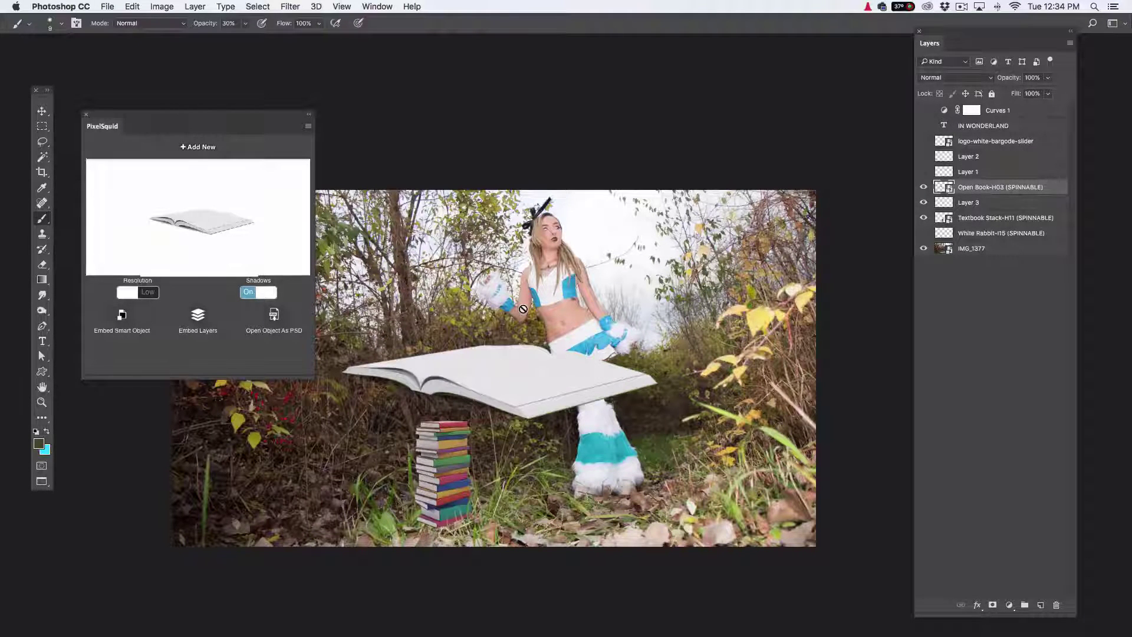
# Free-transform the open book smaller and move it onto the ground beside the book stack
pyautogui.press('super+t')
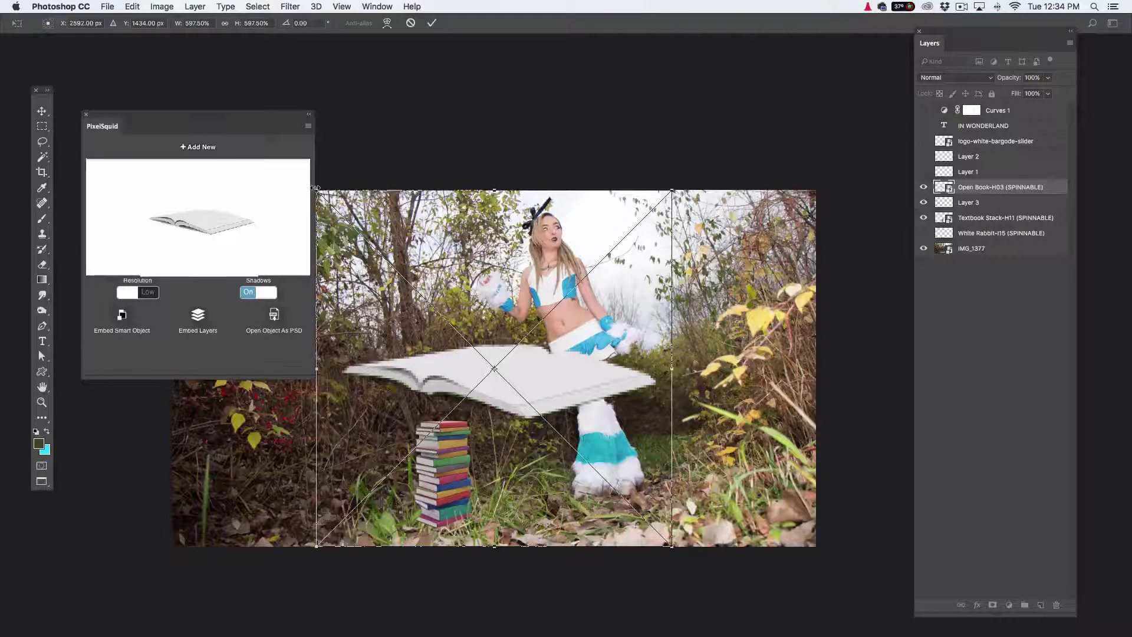
pyautogui.moveTo(672, 190); pyautogui.dragTo(466, 397)
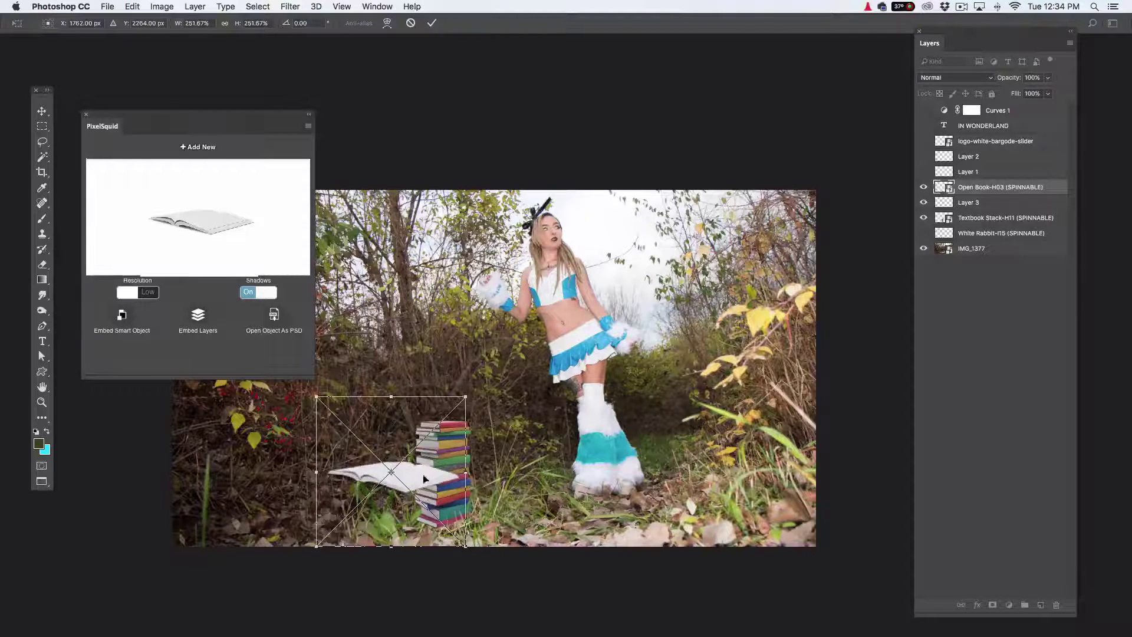
pyautogui.moveTo(426, 479)
pyautogui.mouseDown()
pyautogui.moveTo(566, 523)
pyautogui.moveTo(551, 539)
pyautogui.mouseUp()
# Commit the open book's transform and rasterize its layer so the Brush can paint on it
pyautogui.press('Return')
pyautogui.press('b')
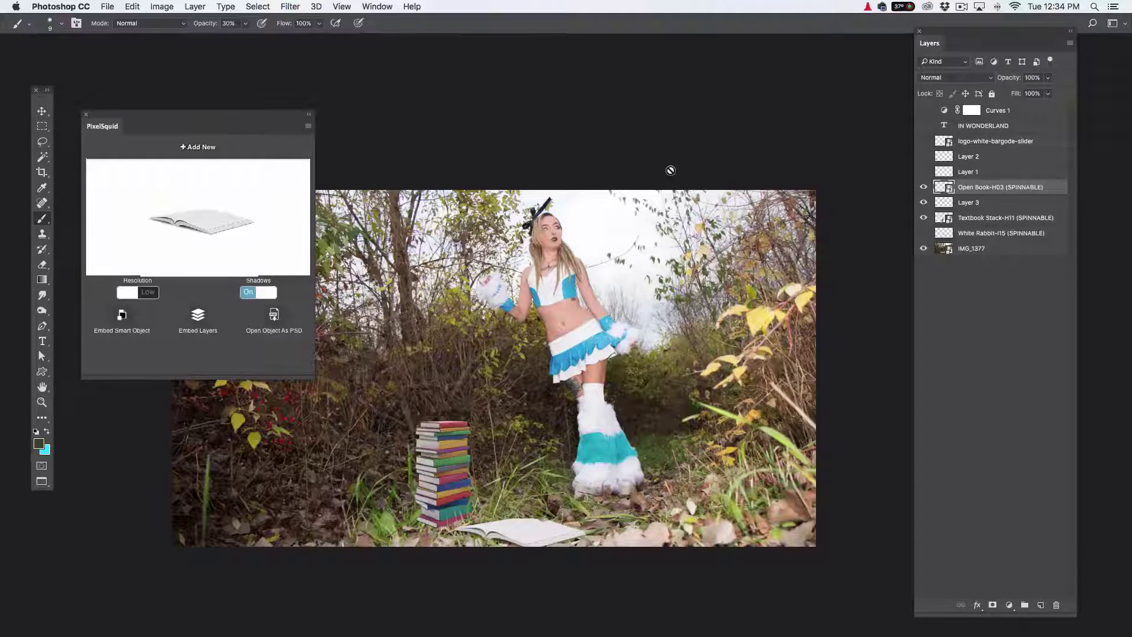
pyautogui.click(600, 295)
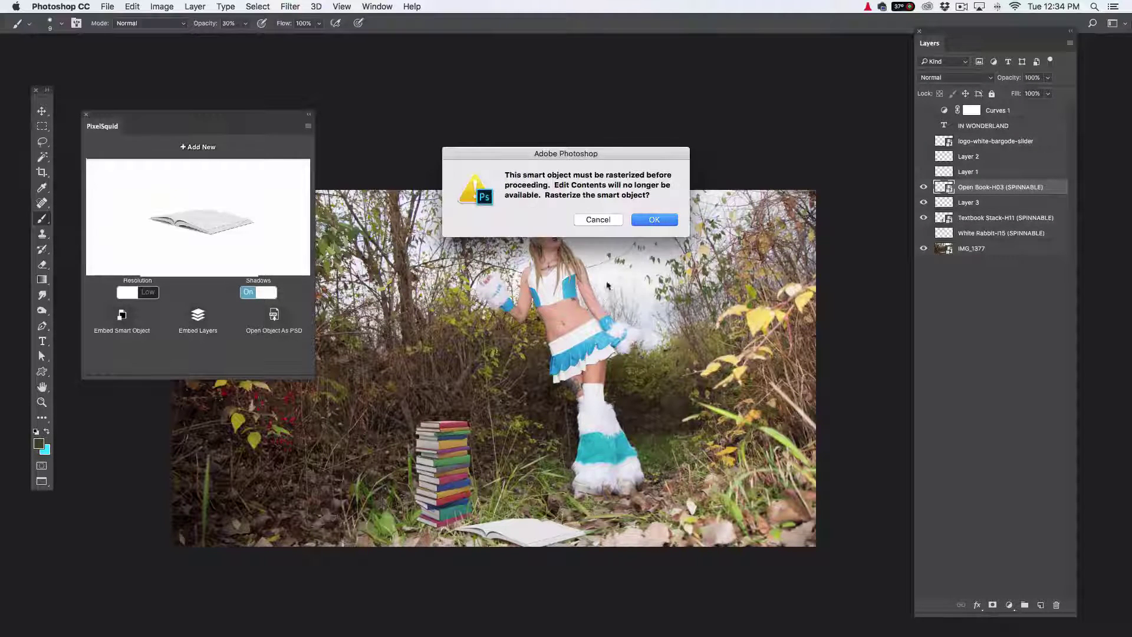
pyautogui.click(654, 220)
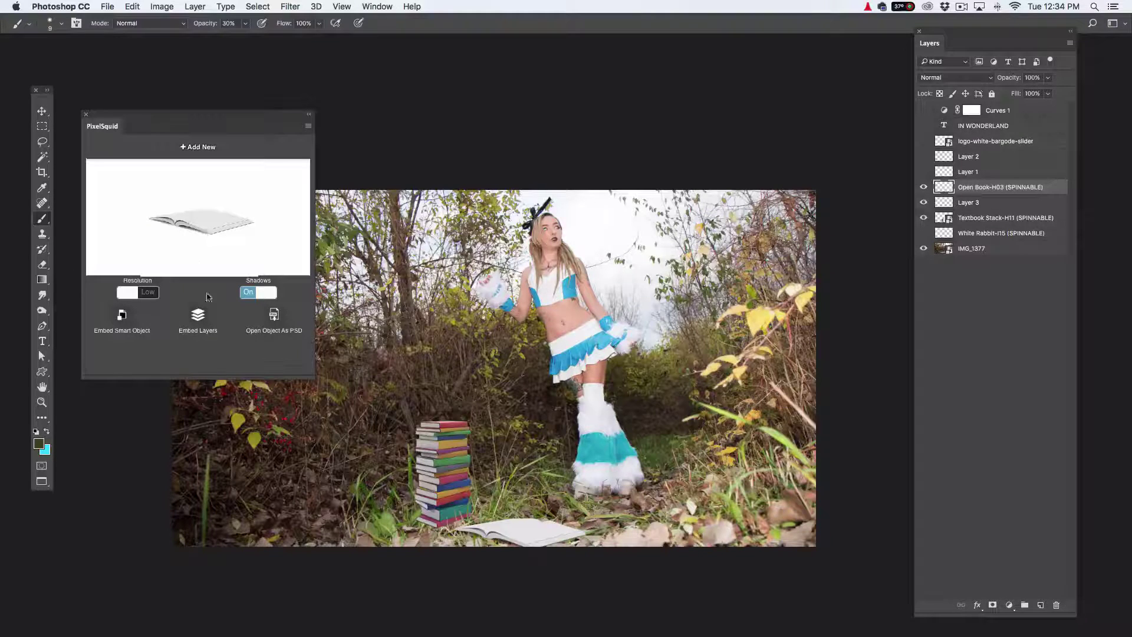
# Select the Textbook Stack-H11 layer and try Embed Layers, keeping the smart object and dismissing the save warning
pyautogui.click(986, 208)
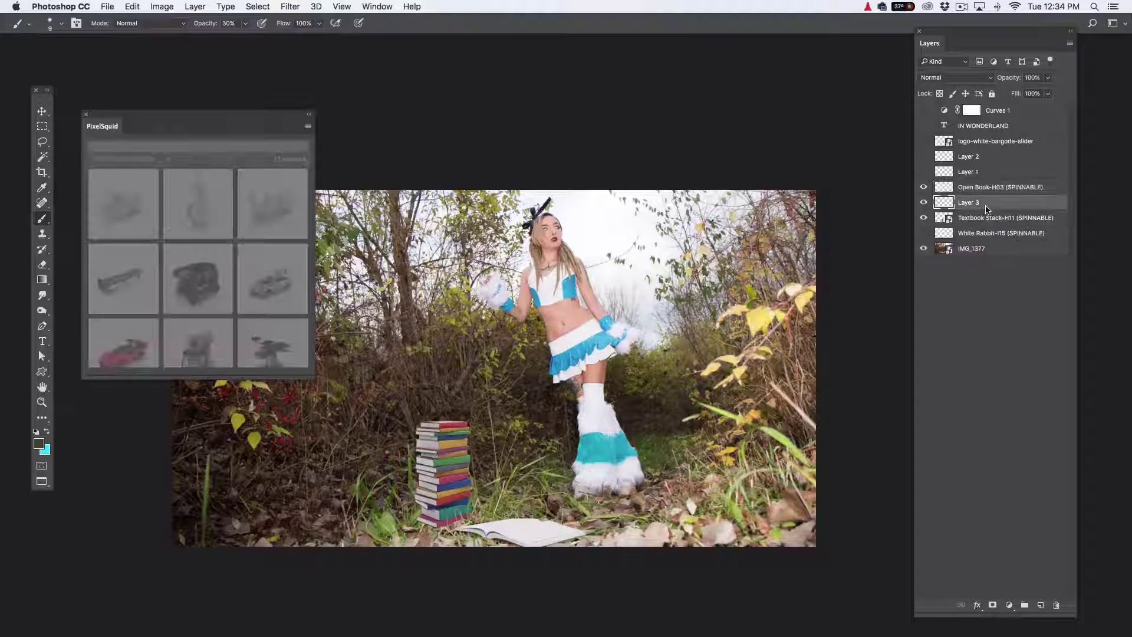
pyautogui.click(989, 218)
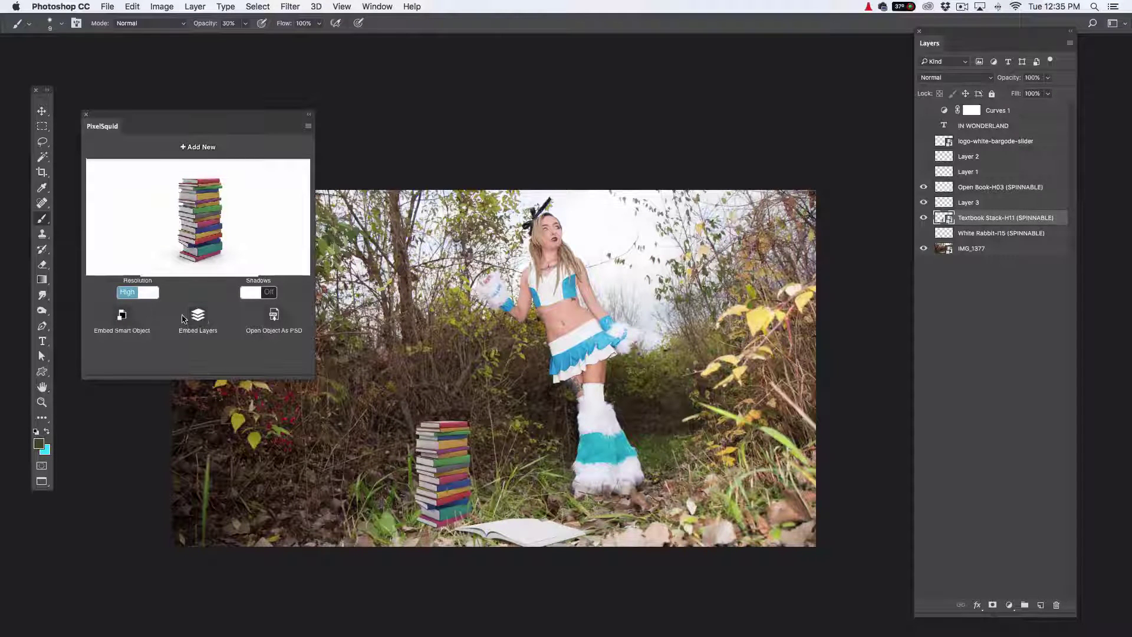
pyautogui.click(198, 318)
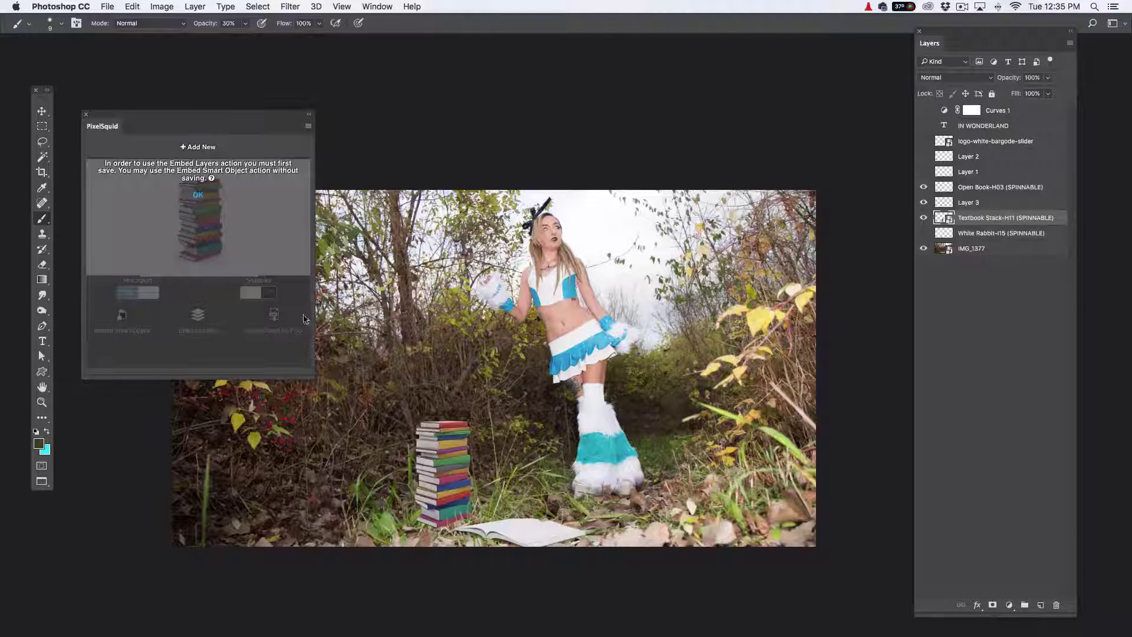
pyautogui.click(411, 236)
pyautogui.click(597, 221)
pyautogui.click(196, 199)
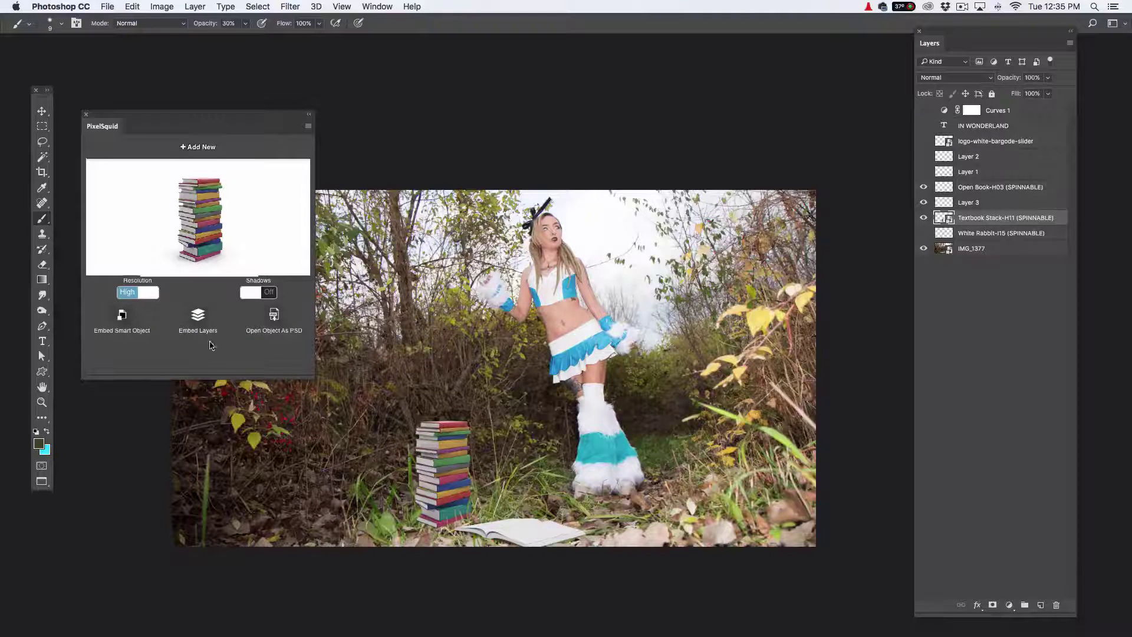
# Retry Embed Layers after clearing the transformation error, starting the book stack download
pyautogui.click(200, 318)
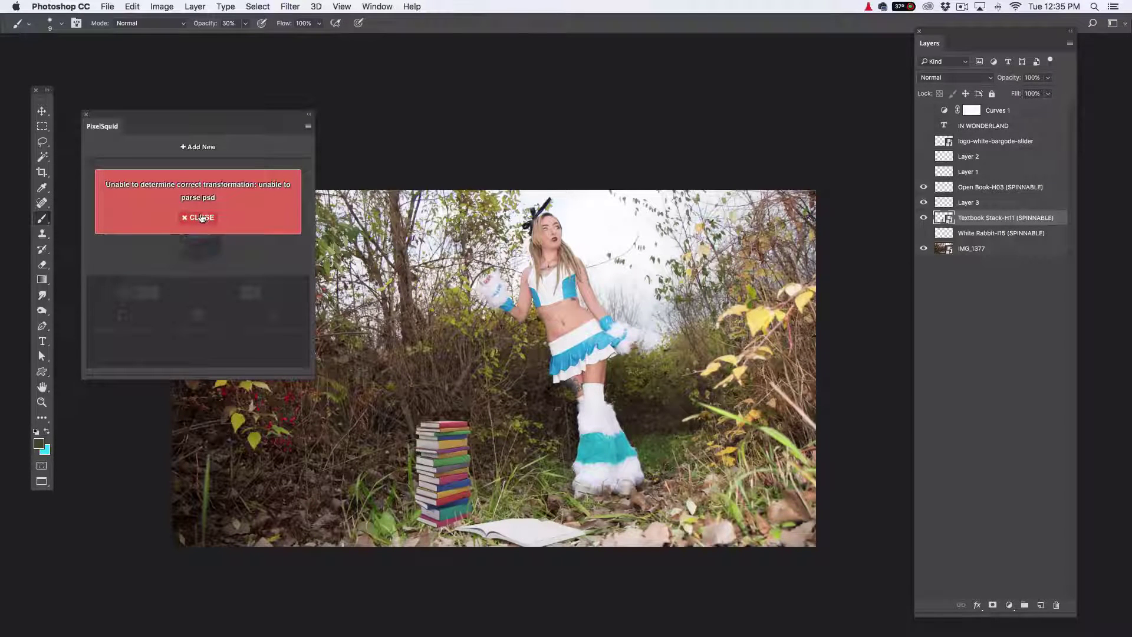
pyautogui.click(201, 218)
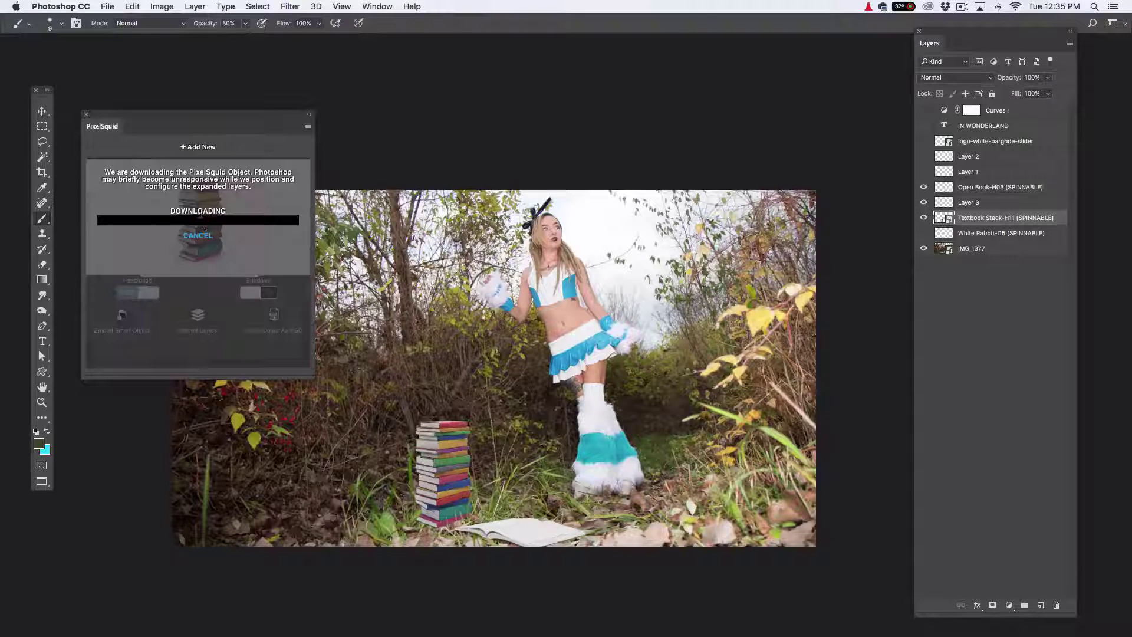
pyautogui.click(205, 240)
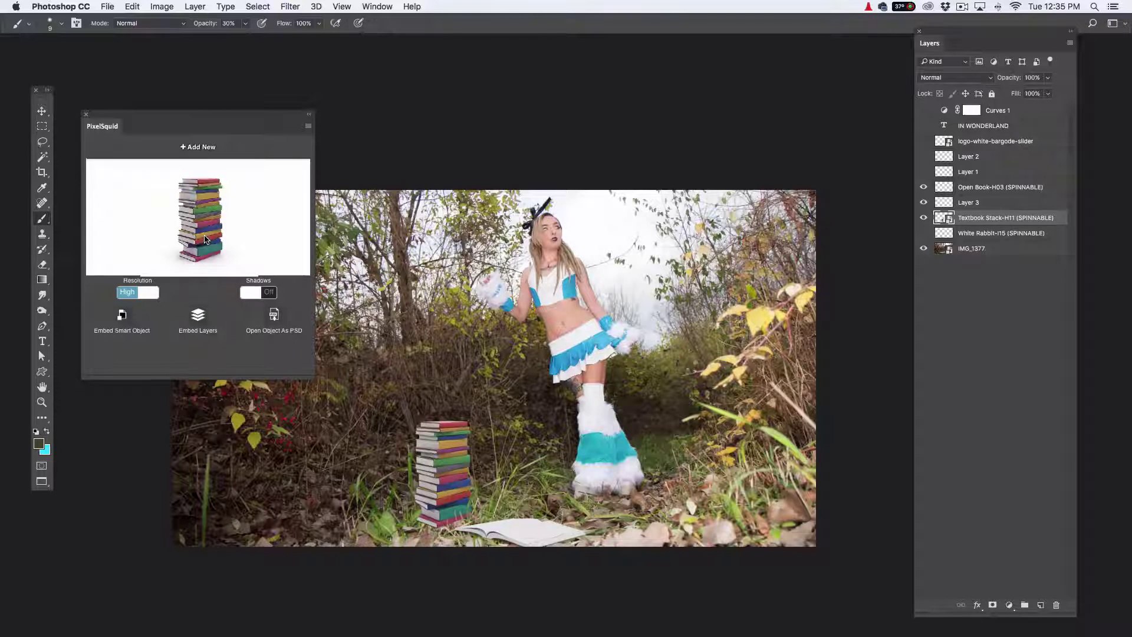
pyautogui.click(200, 320)
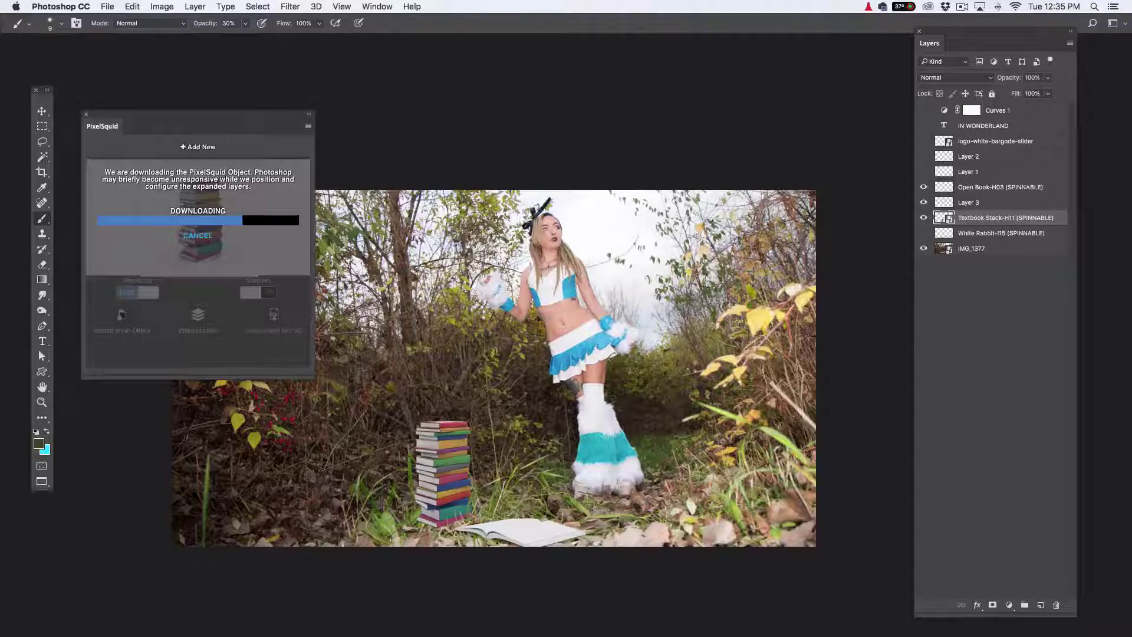
# Open the PixelSquid Depth & Atmospherics article in Safari and scroll through it
pyautogui.press('Tab')
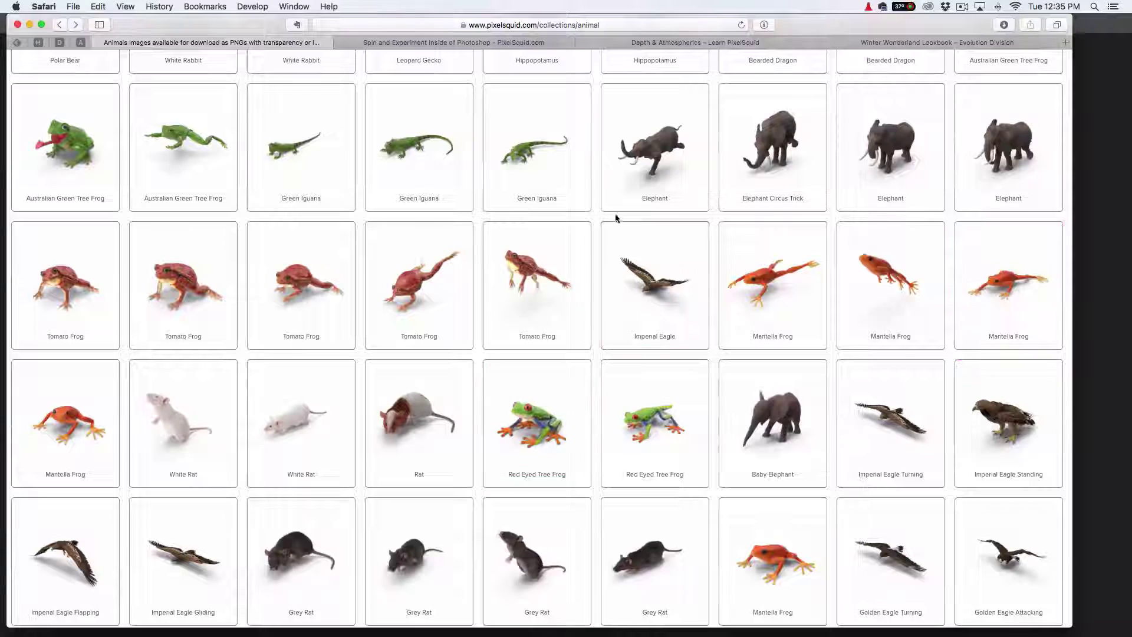
pyautogui.scroll(5, 614, 196)
pyautogui.click(667, 43)
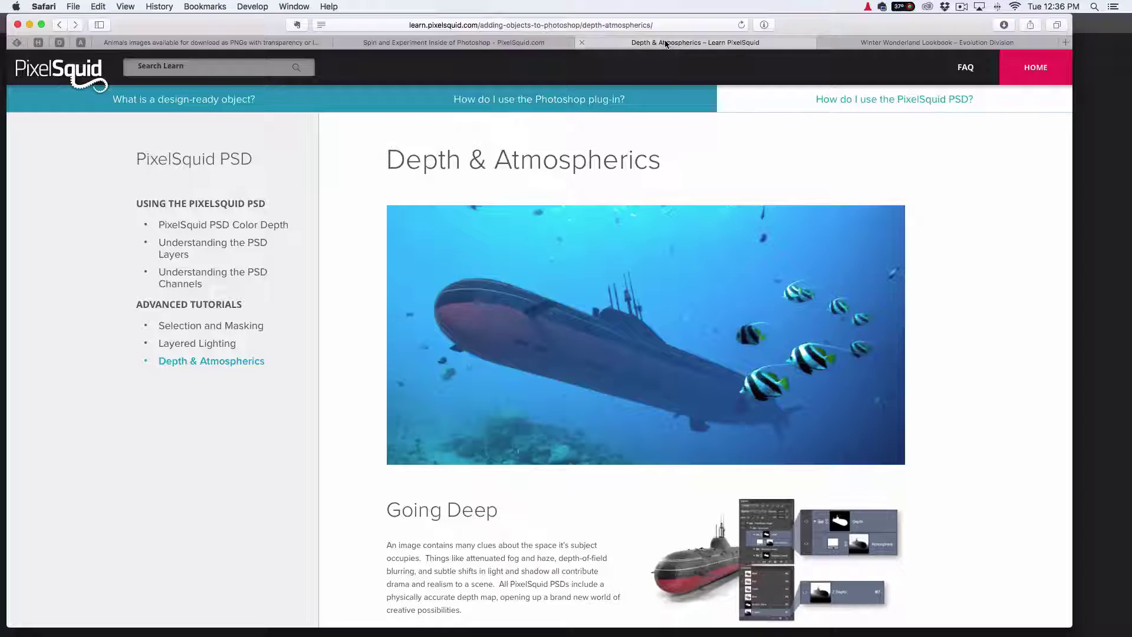
pyautogui.scroll(-5, 642, 380)
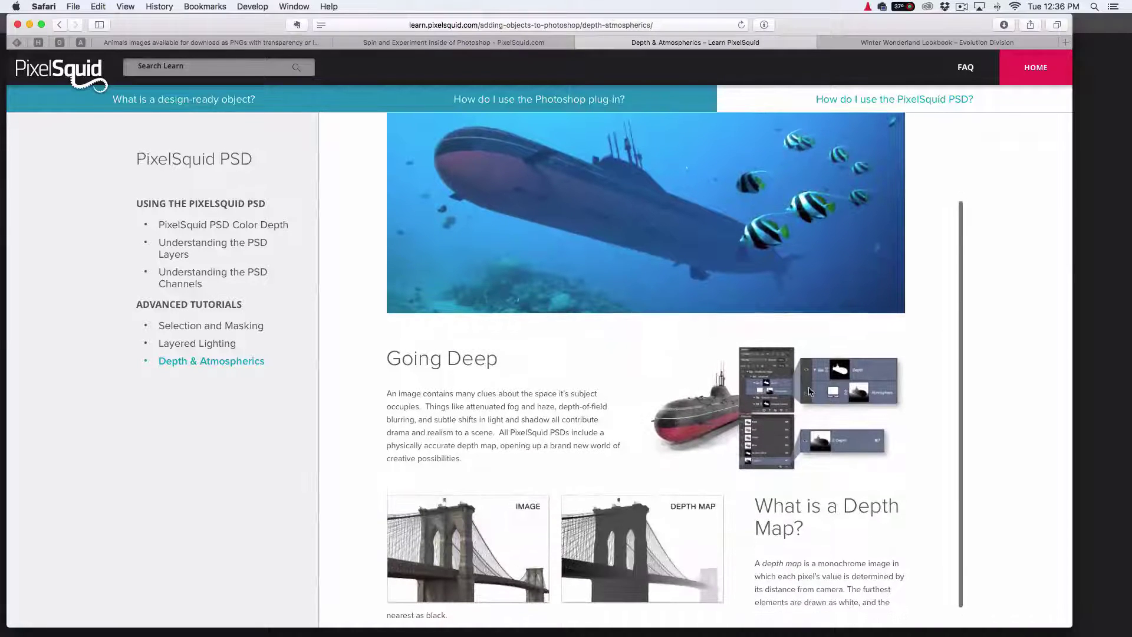
pyautogui.scroll(-1, 770, 391)
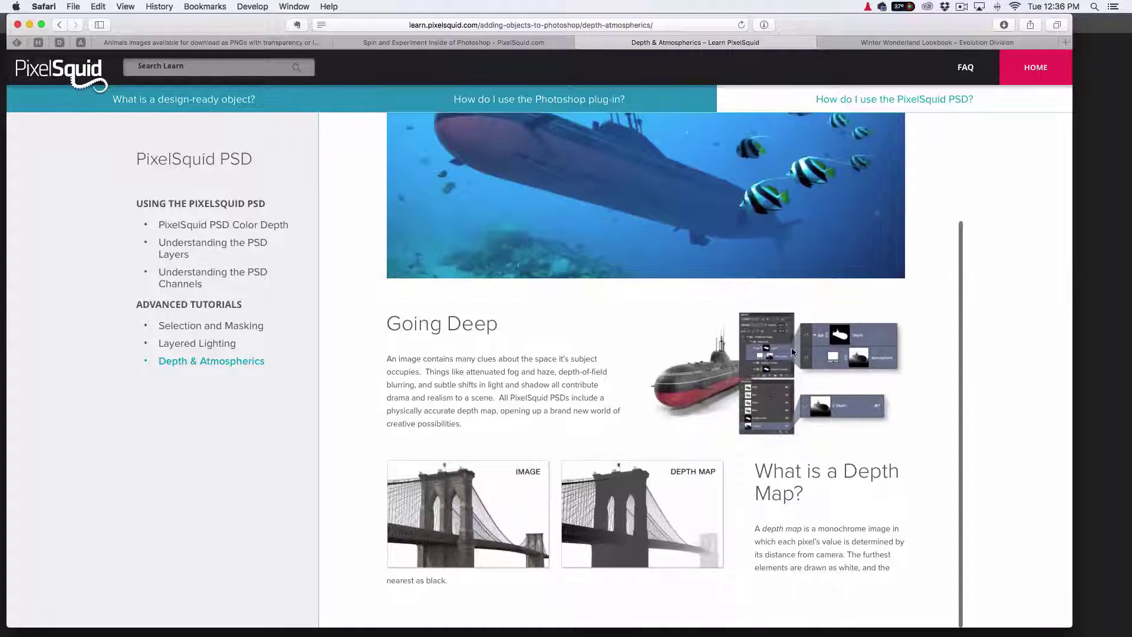
pyautogui.scroll(-5, 647, 340)
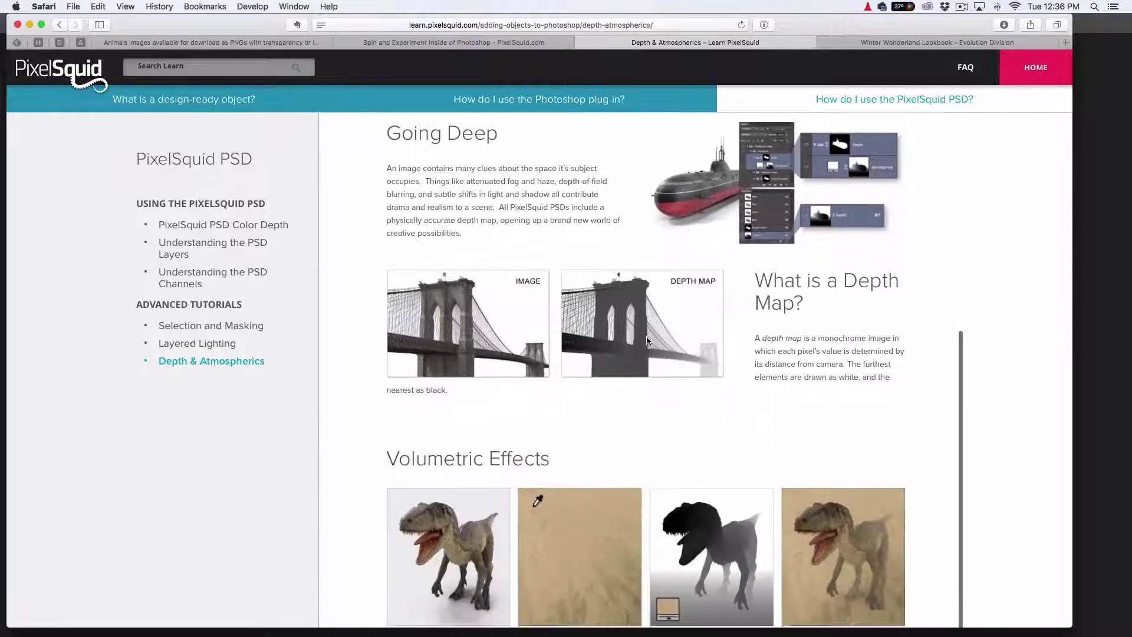
pyautogui.scroll(-4, 647, 341)
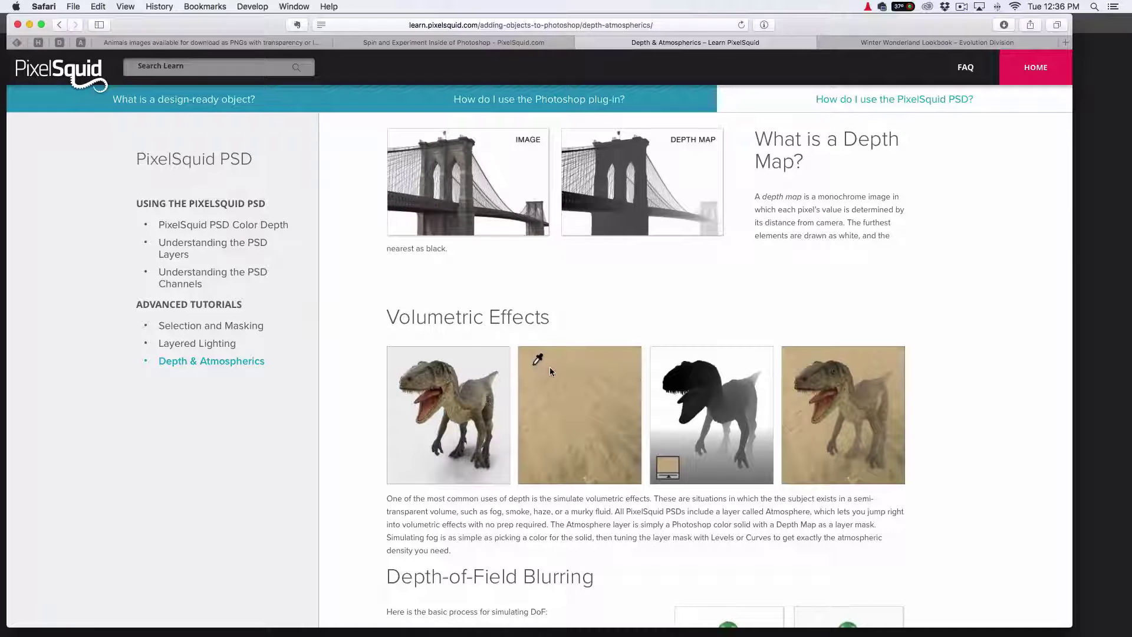
# Paste the copied PixelSquid object past the profile mismatch warning, then review the guide's depth map sections
pyautogui.press('super+v')
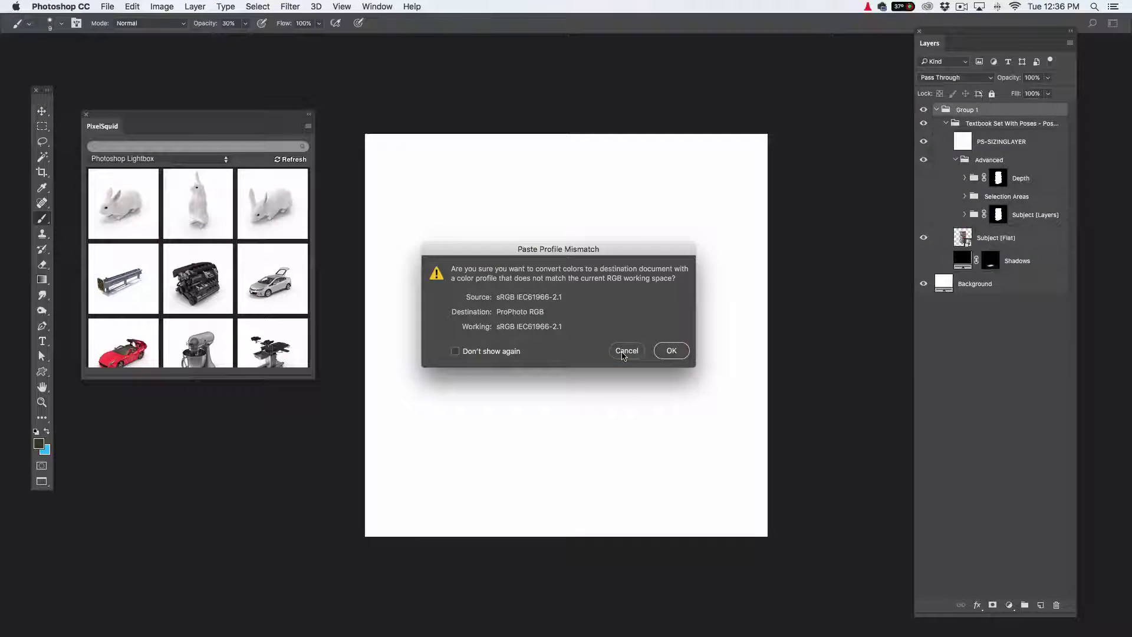
pyautogui.click(634, 349)
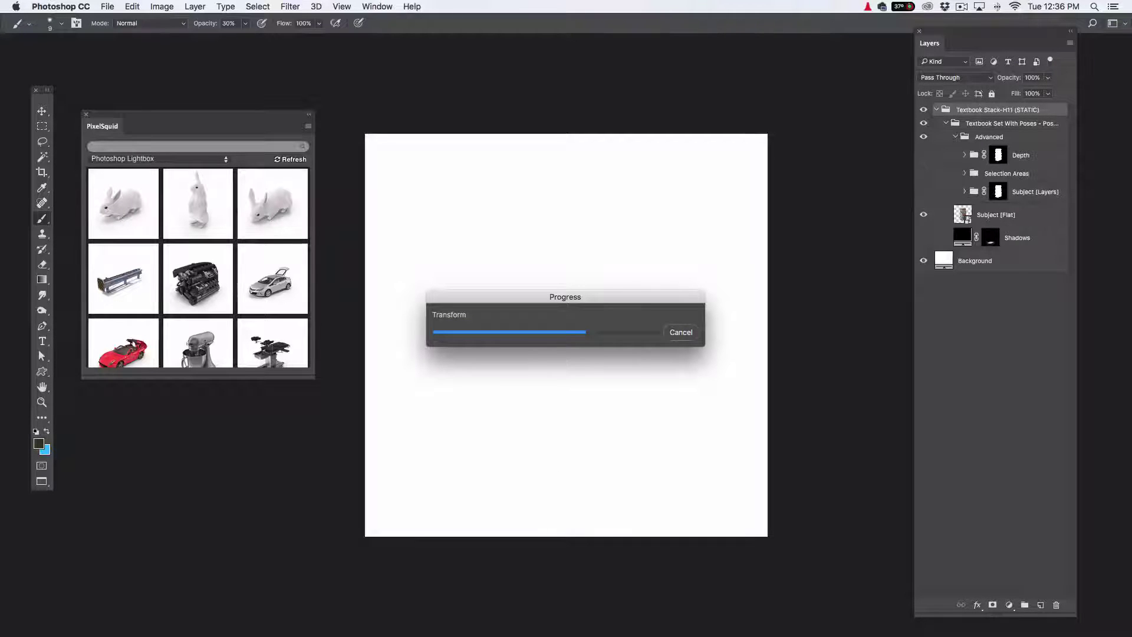
pyautogui.press('super+Tab')
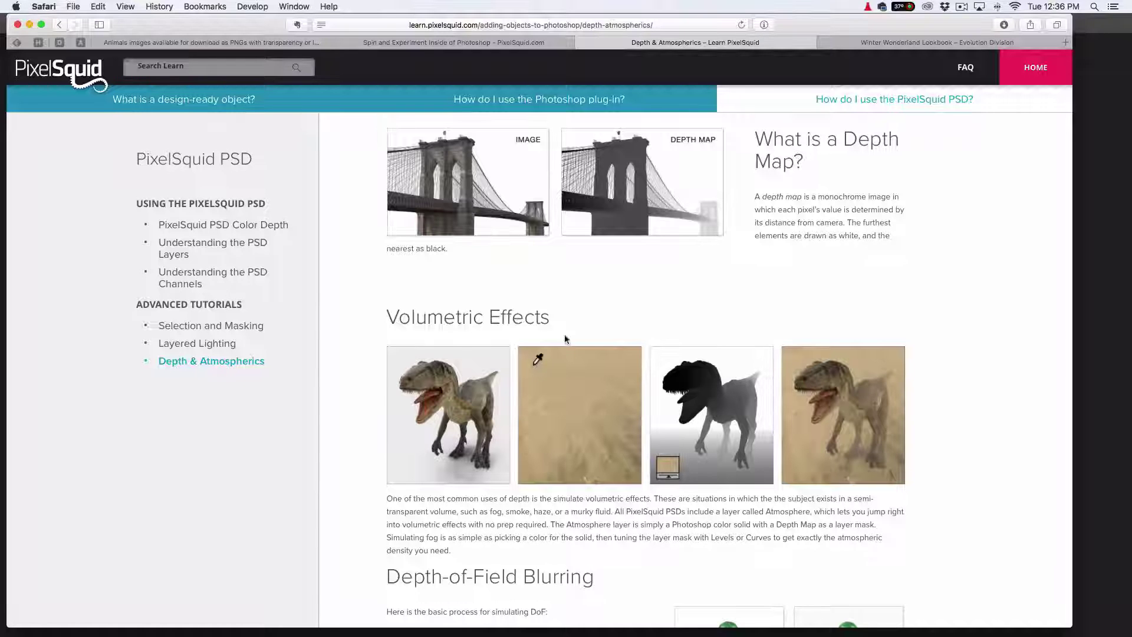
pyautogui.scroll(-3, 678, 440)
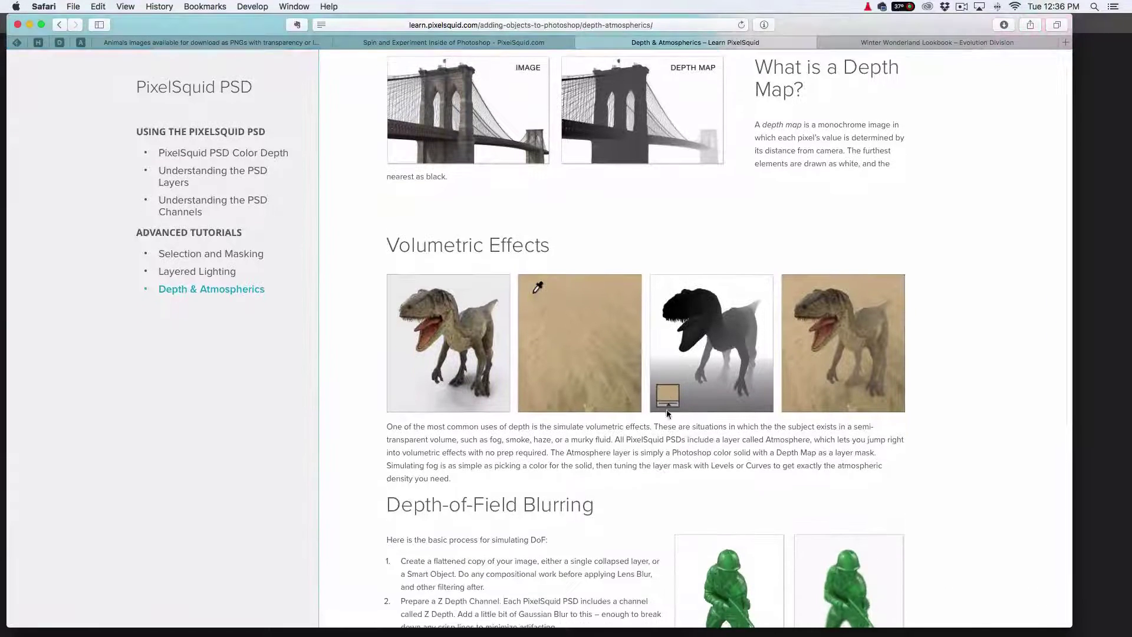
pyautogui.scroll(-5, 660, 409)
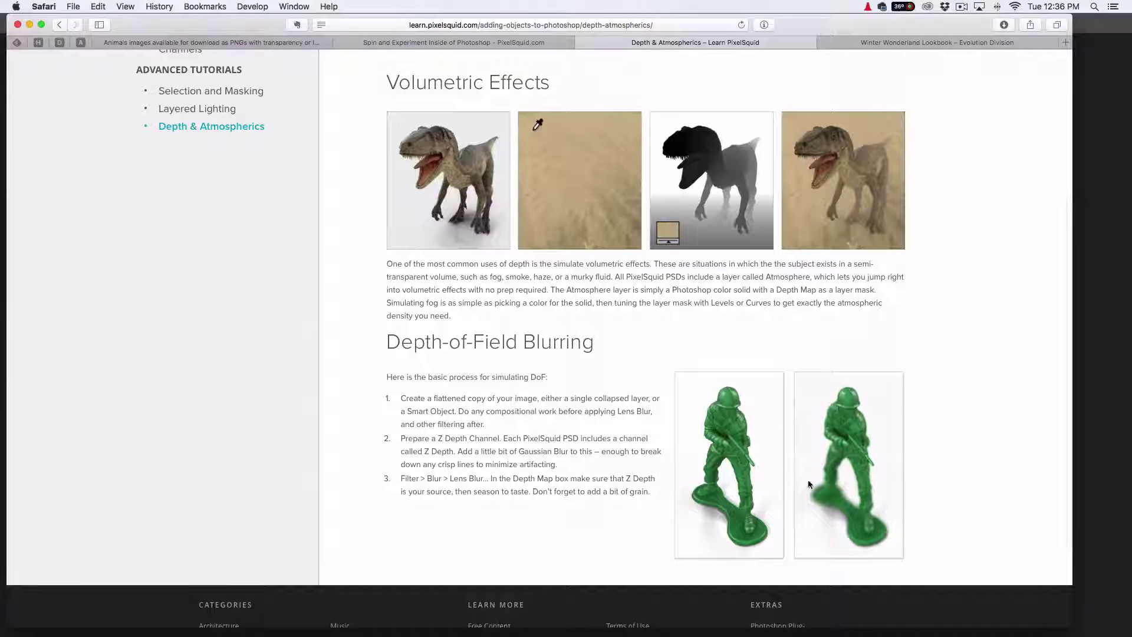
pyautogui.scroll(8, 664, 439)
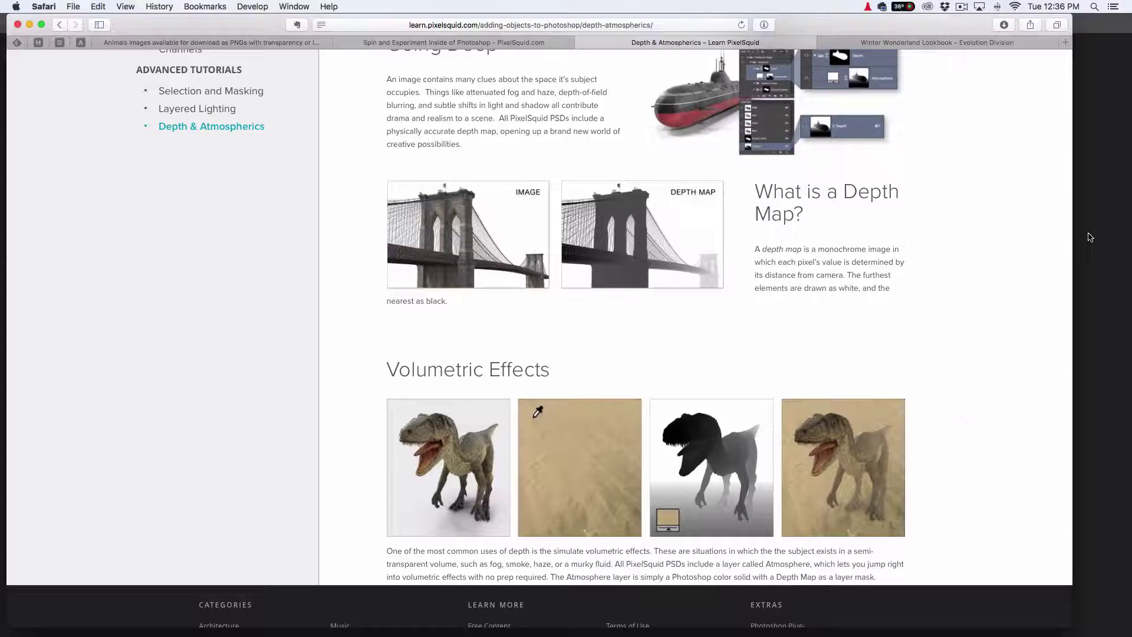
pyautogui.press('super+Tab')
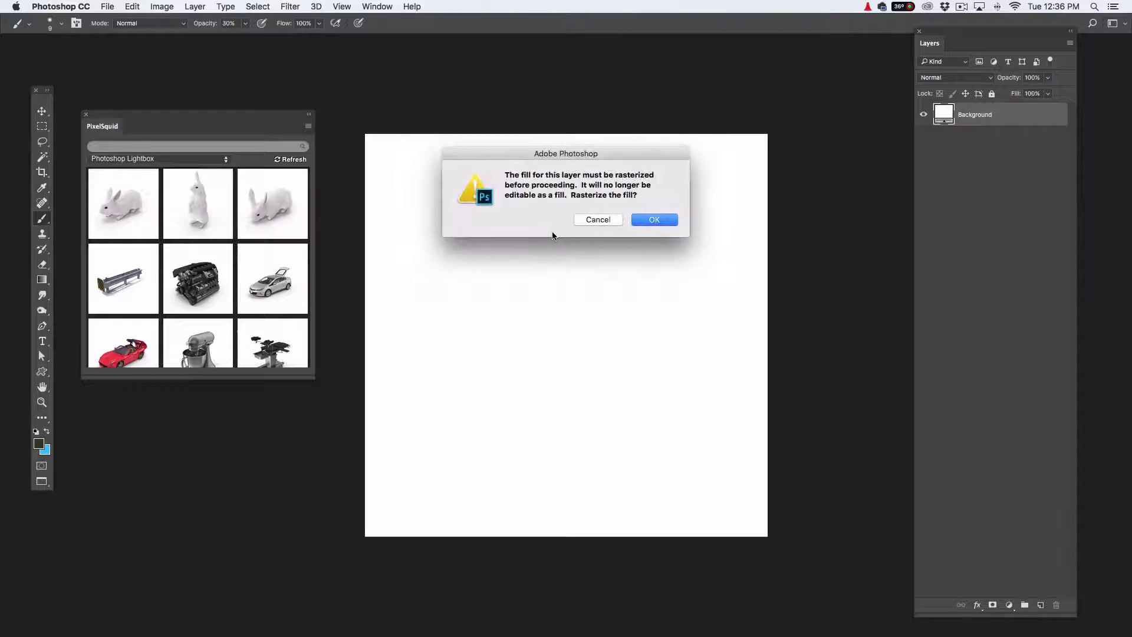
# Accept rasterizing the fill, change screen mode, and return to the rave alice in wonderland.psd composite
pyautogui.click(653, 221)
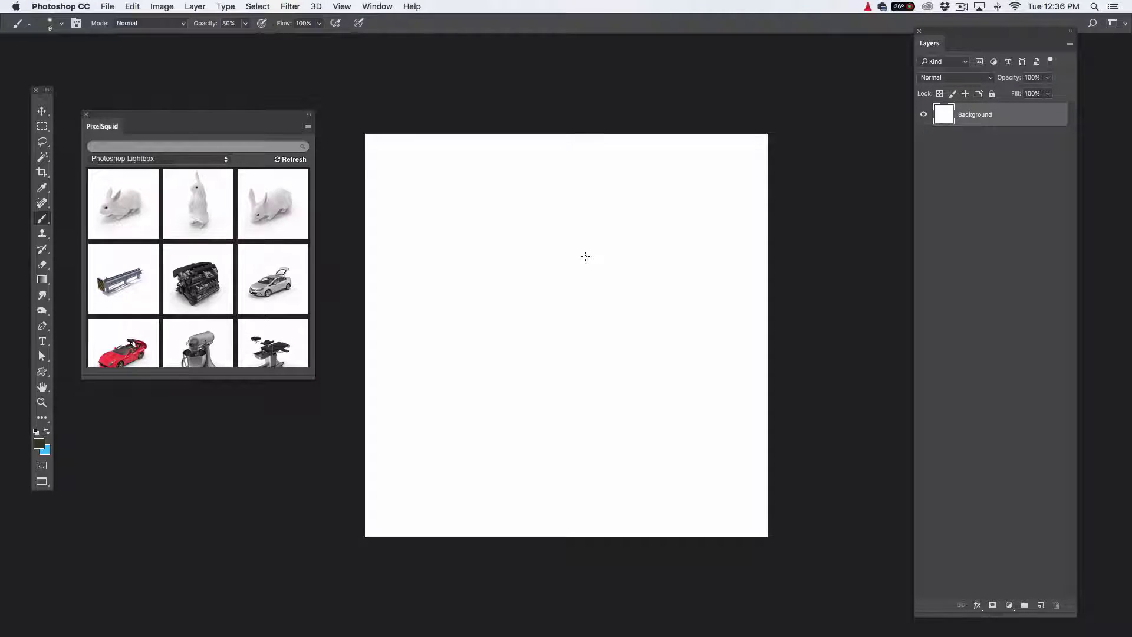
pyautogui.press('f')
pyautogui.press('f')
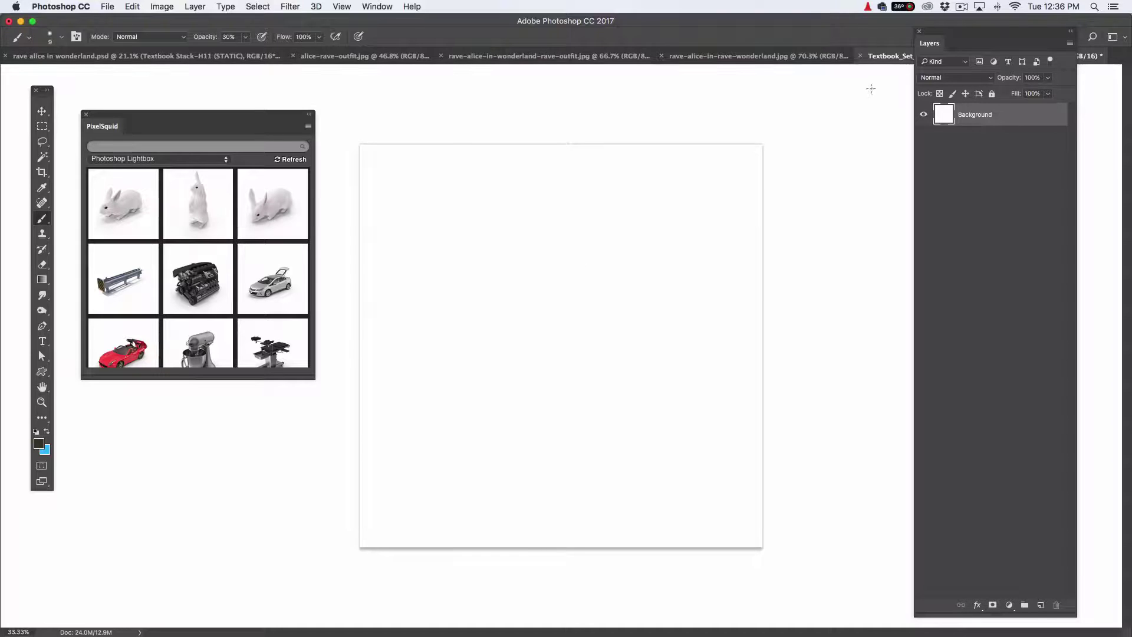
pyautogui.click(761, 56)
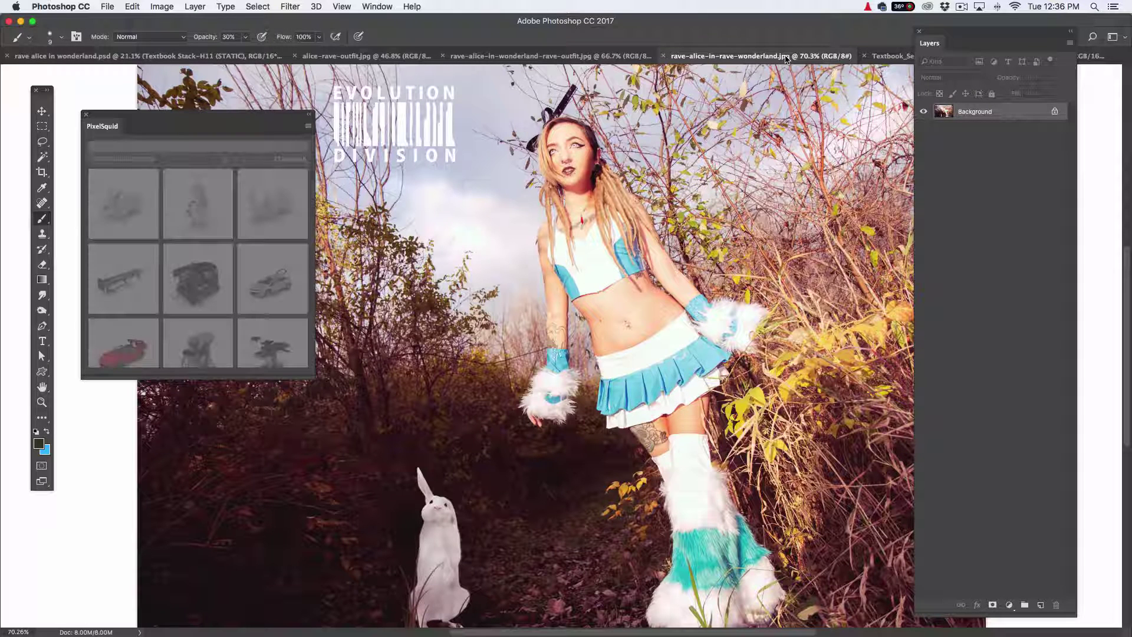
pyautogui.click(185, 56)
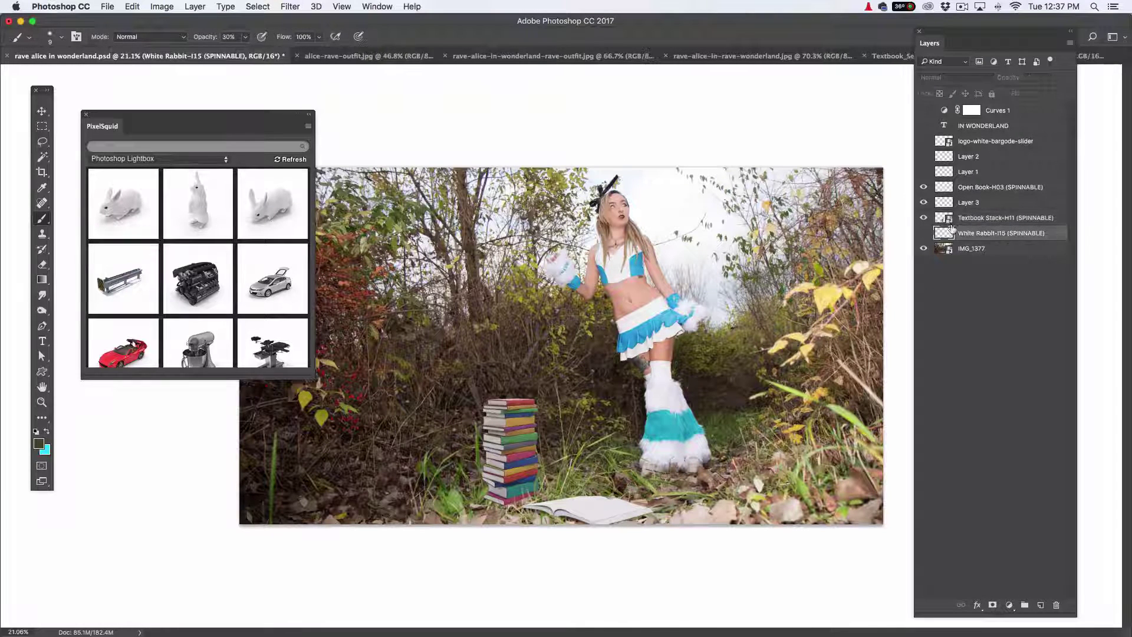
# Select the Textbook Stack-H11 layer and zoom in on the book pile
pyautogui.click(947, 220)
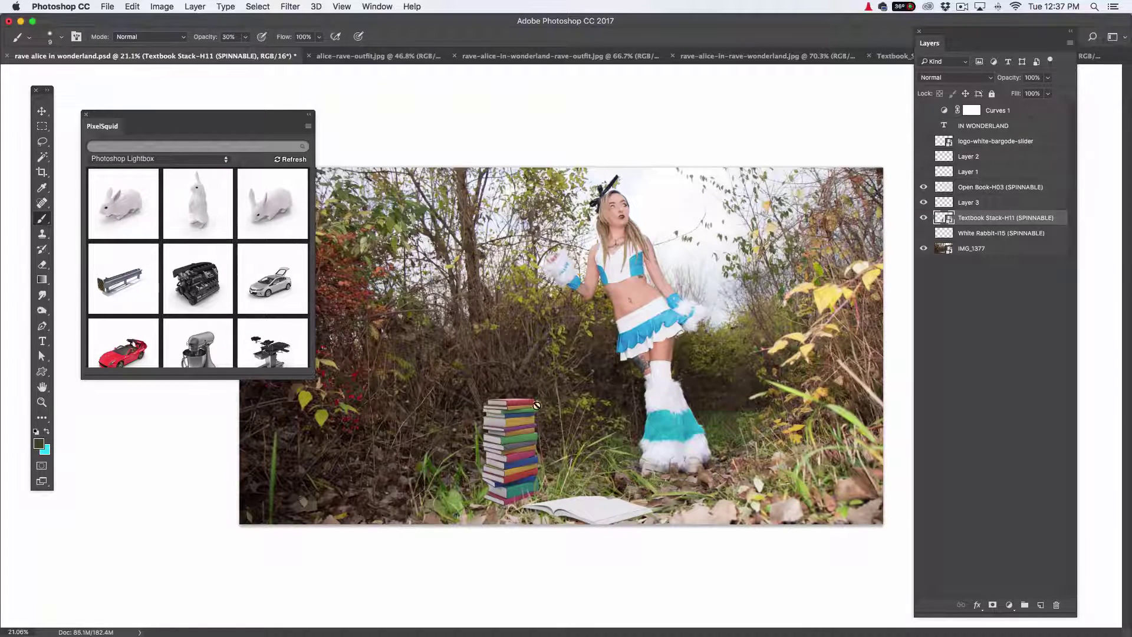
pyautogui.click(990, 207)
pyautogui.click(946, 219)
pyautogui.scroll(5, 529, 395)
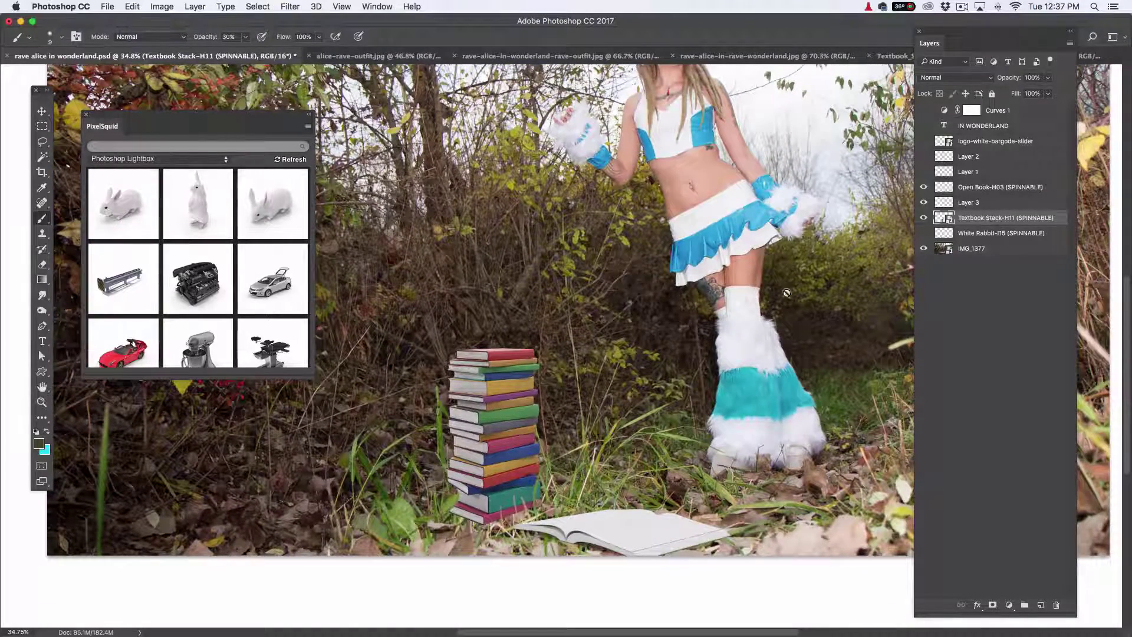
# Rasterize the Textbook Stack-H11 layer and duplicate it with Cmd+J
pyautogui.rightClick(984, 218)
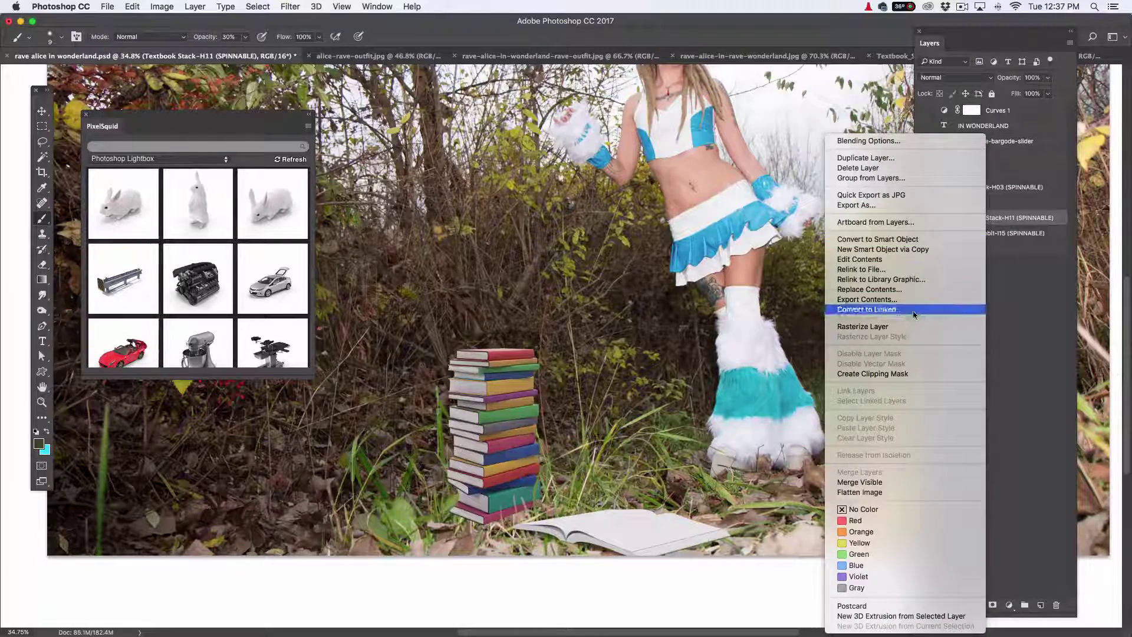
pyautogui.click(967, 326)
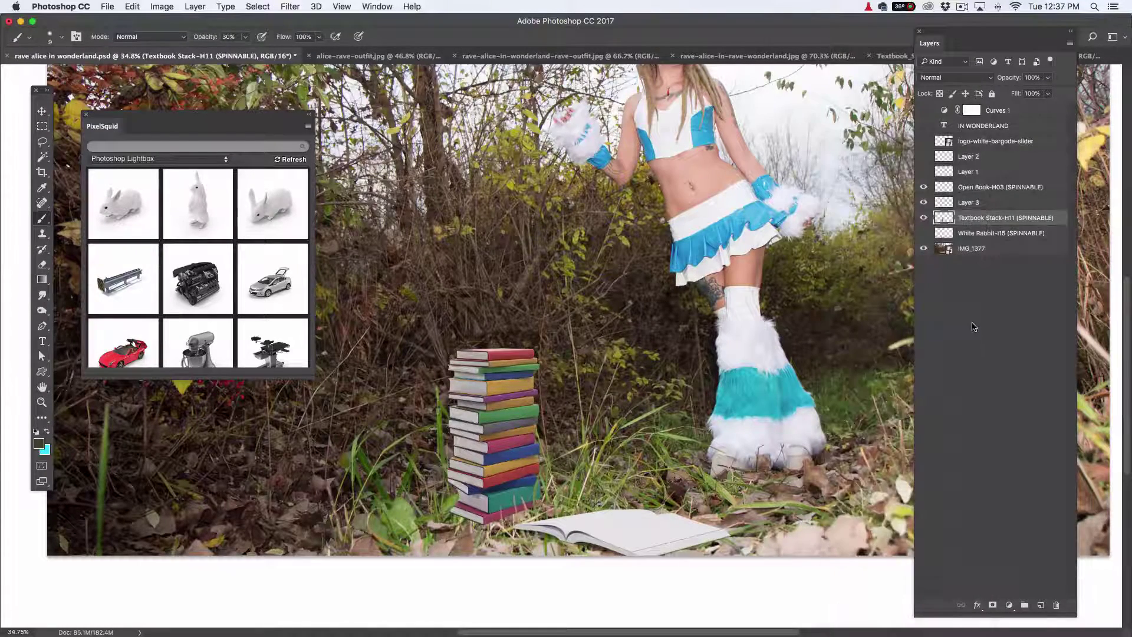
pyautogui.press('super+j')
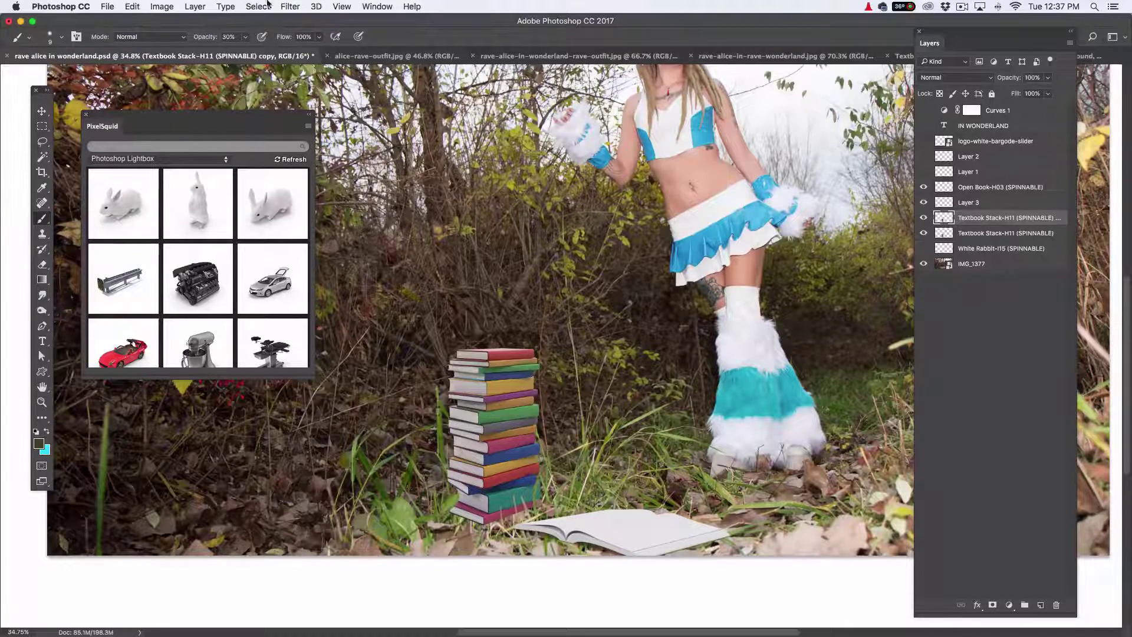
# Apply a 4.6-pixel Gaussian Blur to the duplicate book stack layer
pyautogui.click(290, 6)
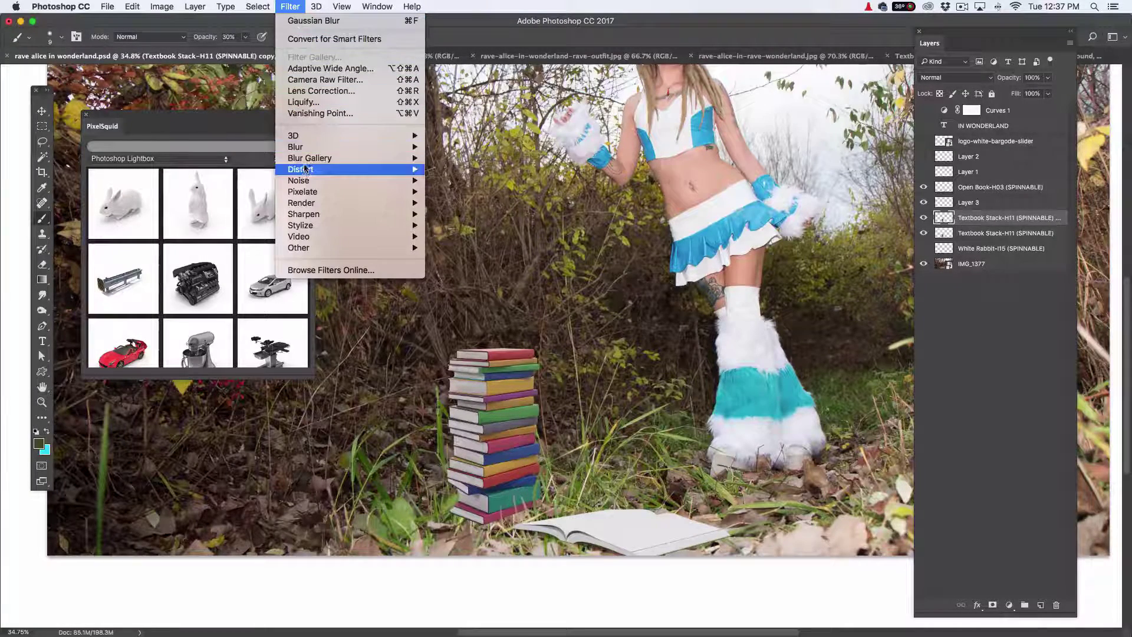
pyautogui.moveTo(330, 147)
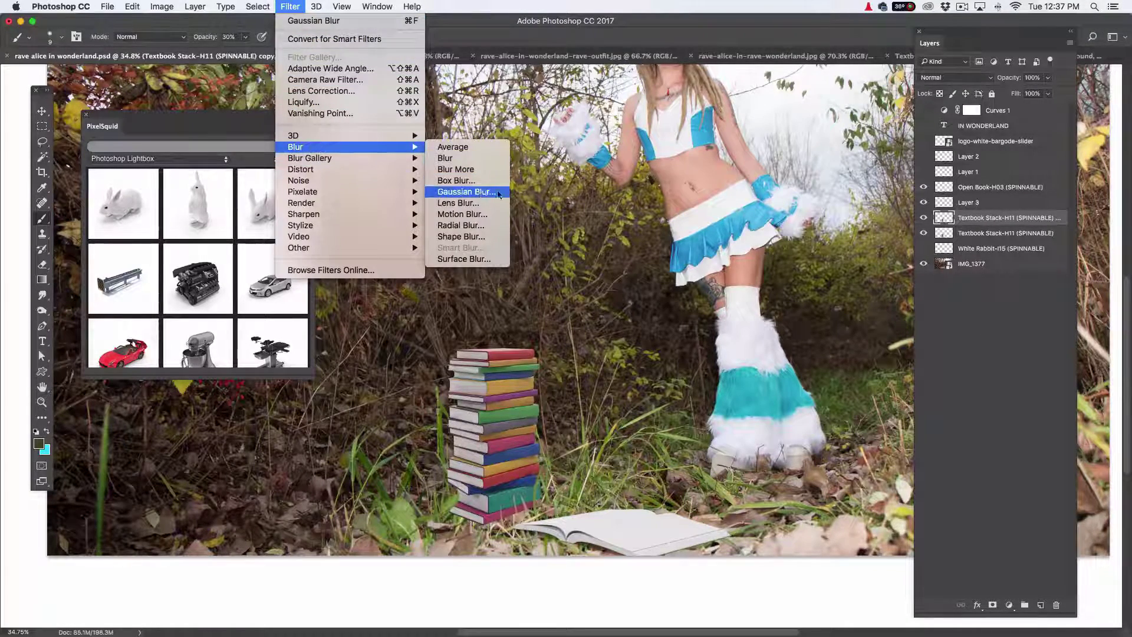
pyautogui.click(466, 192)
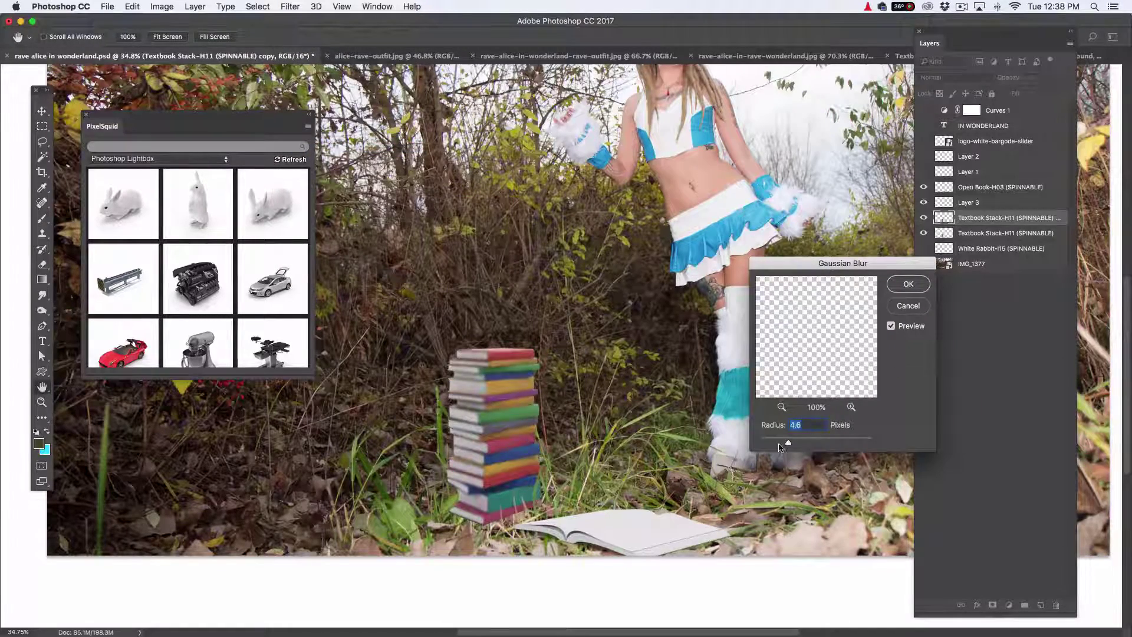
pyautogui.click(910, 284)
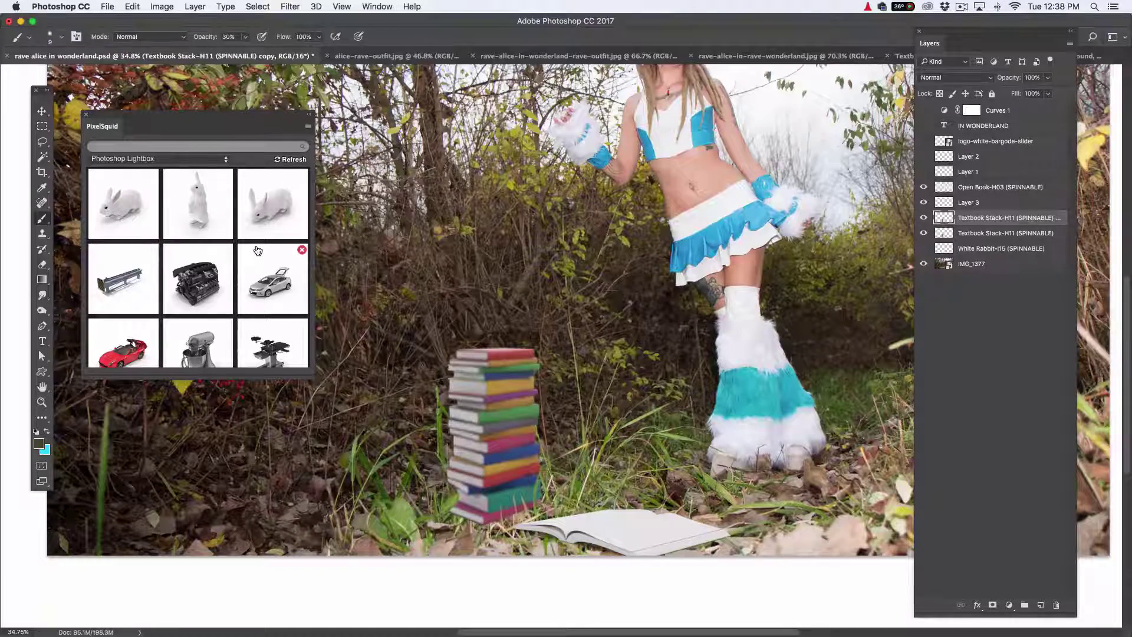
pyautogui.press('e')
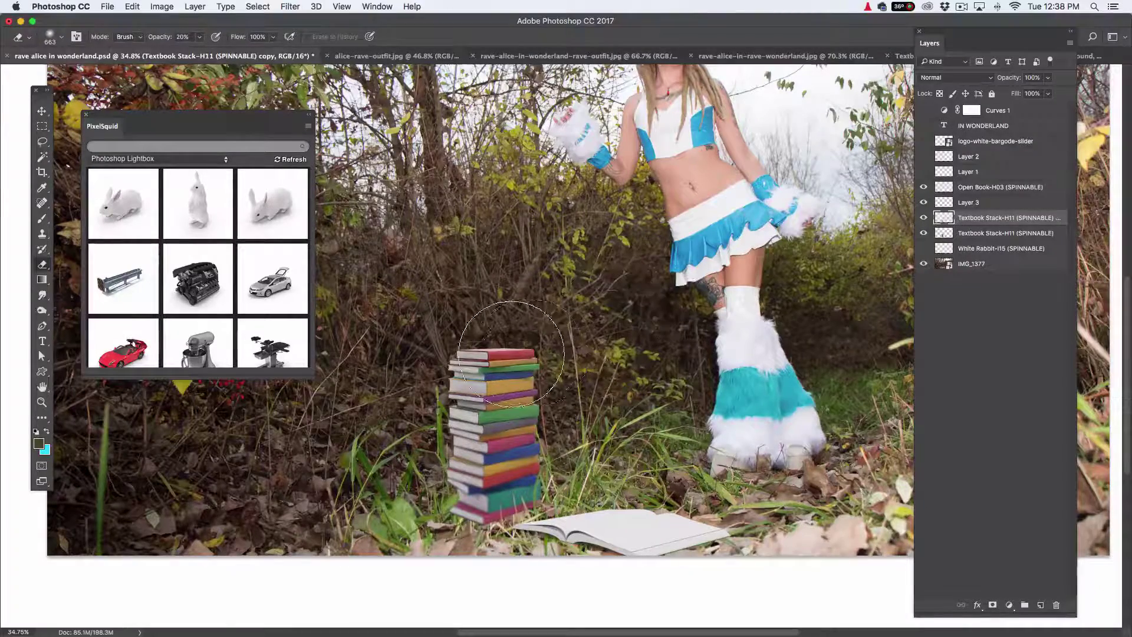
pyautogui.moveTo(514, 267); pyautogui.dragTo(514, 284)
pyautogui.scroll(-2, 514, 285)
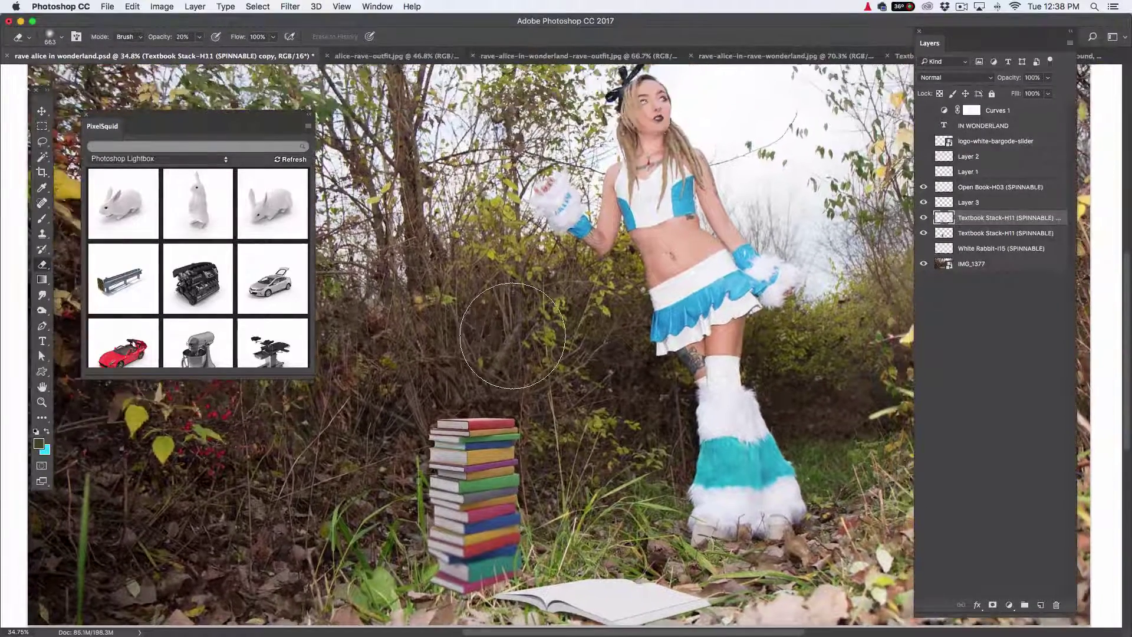
pyautogui.scroll(-2, 513, 335)
pyautogui.scroll(2, 548, 336)
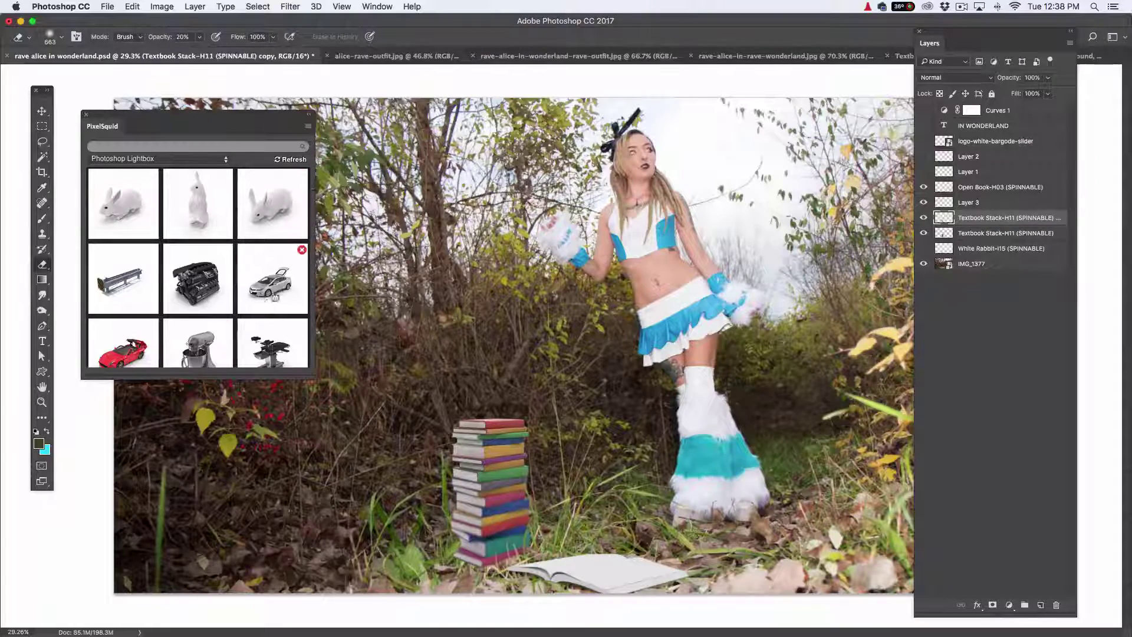
# Scroll the PixelSquid panel thumbnails, then show all open windows in Mission Control
pyautogui.scroll(-10, 286, 293)
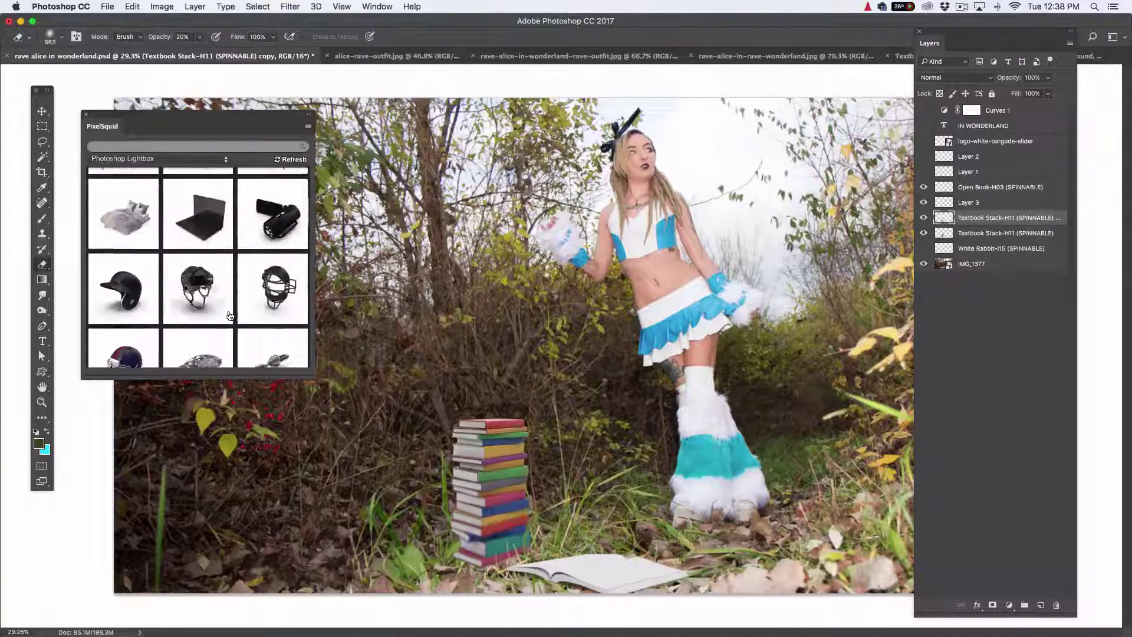
pyautogui.scroll(-15, 229, 315)
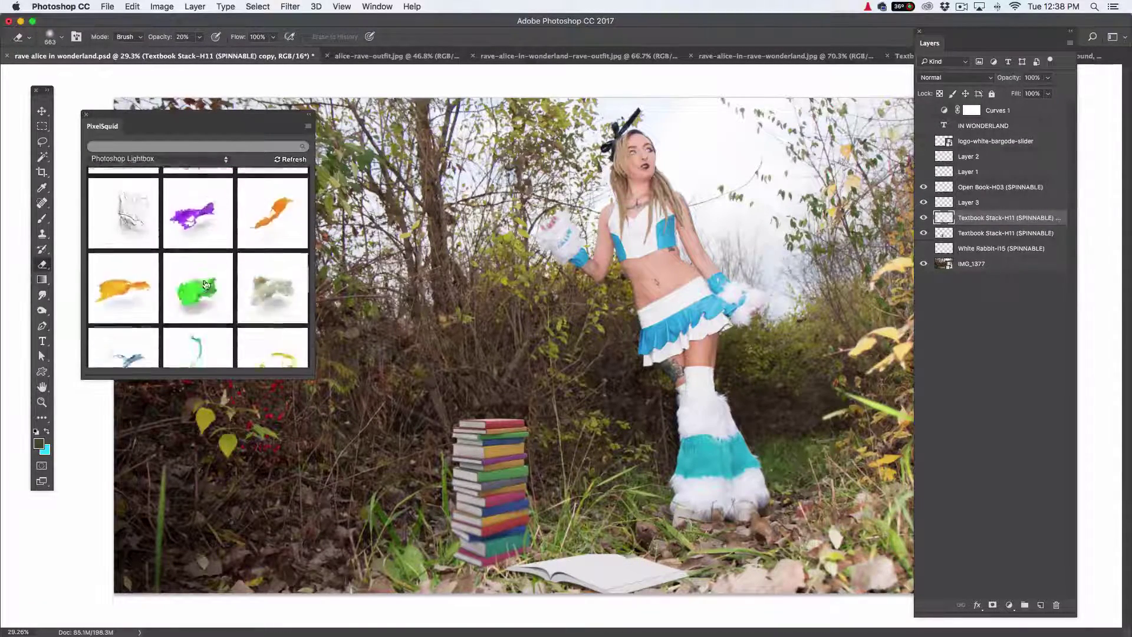
pyautogui.scroll(-15, 207, 286)
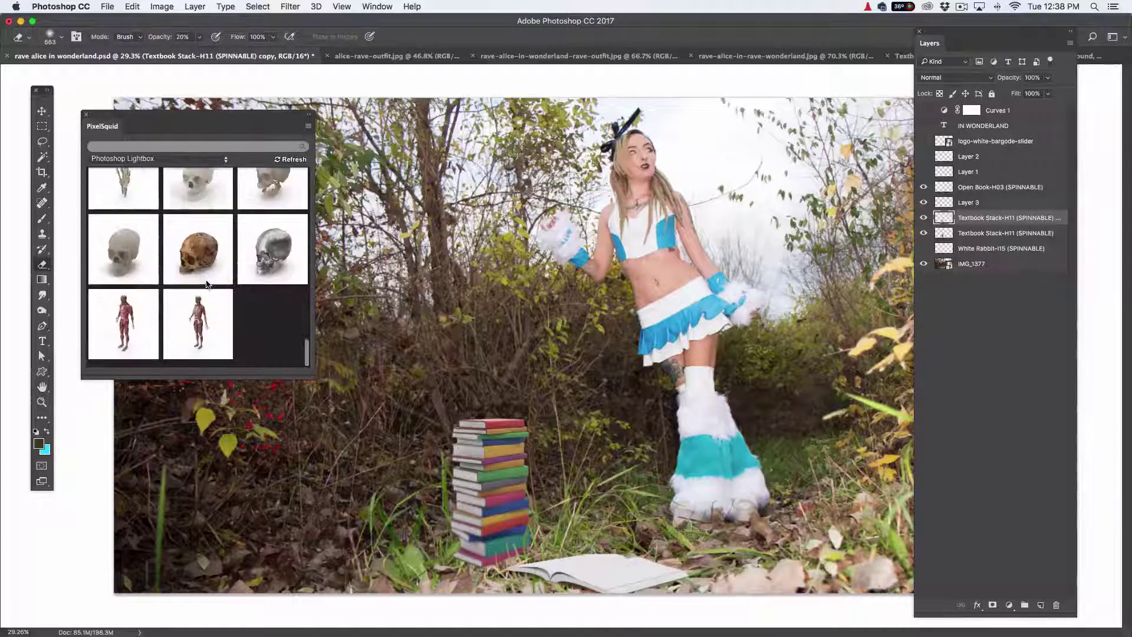
pyautogui.scroll(20, 207, 285)
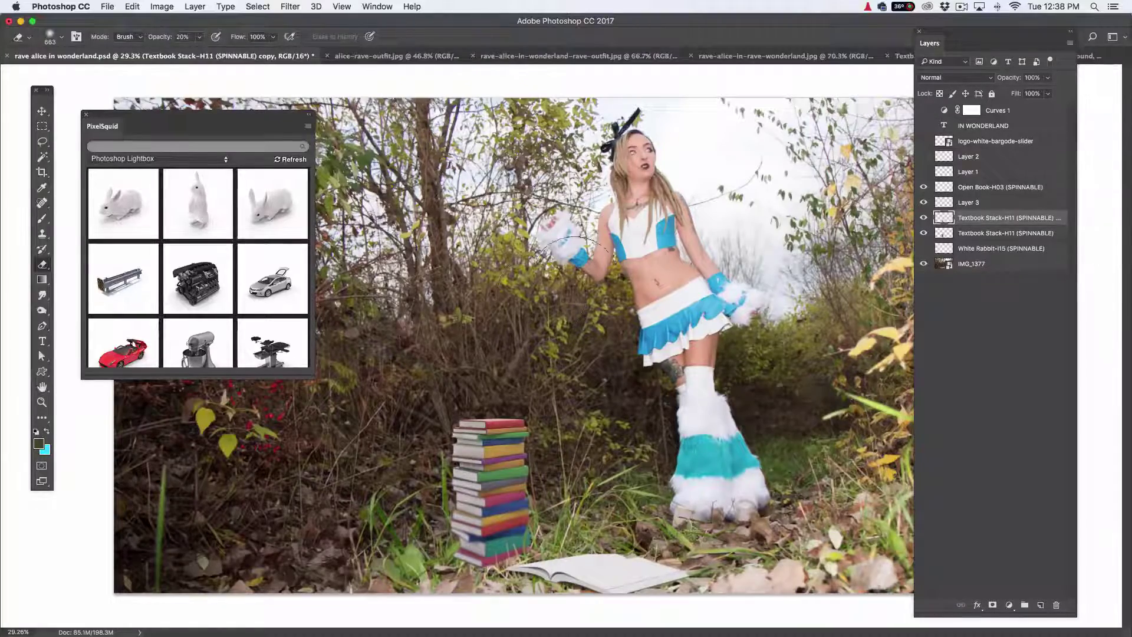
pyautogui.hotkey('ctrl', 'Up')
# Bring Safari forward and switch to the PixelSquid Animals collection tab
pyautogui.click(483, 412)
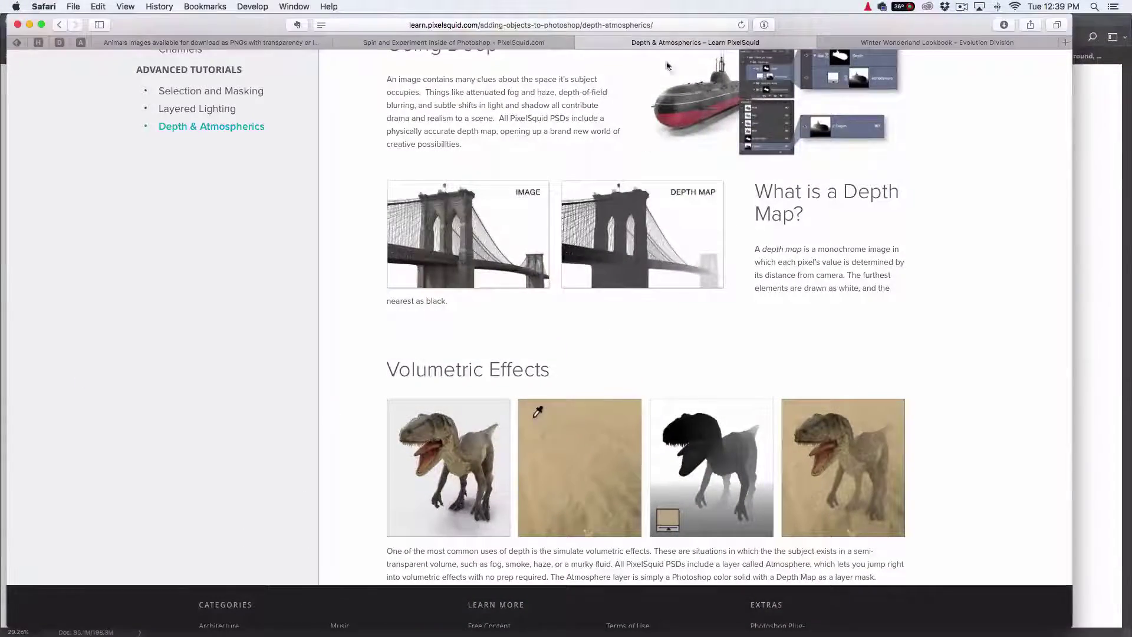
pyautogui.click(517, 44)
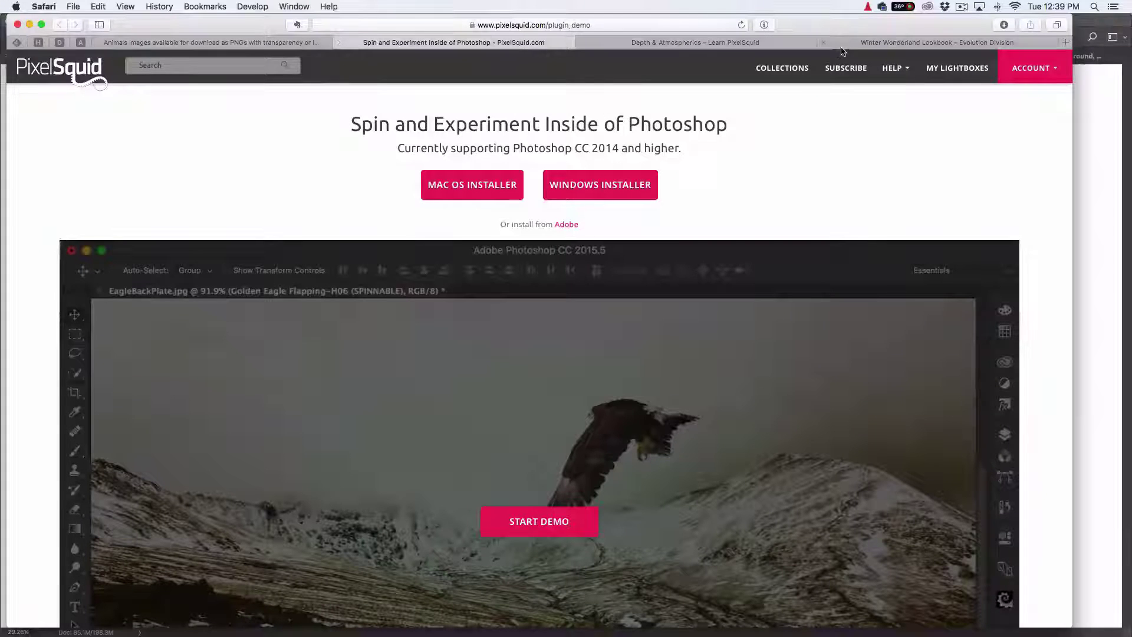
pyautogui.click(295, 43)
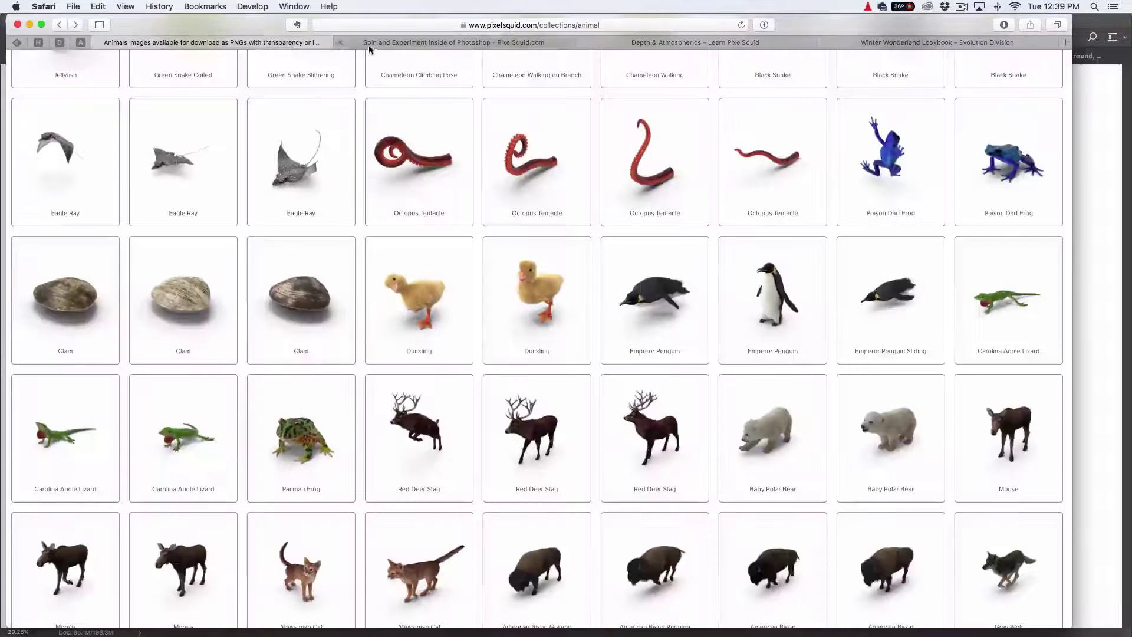
pyautogui.scroll(15, 559, 276)
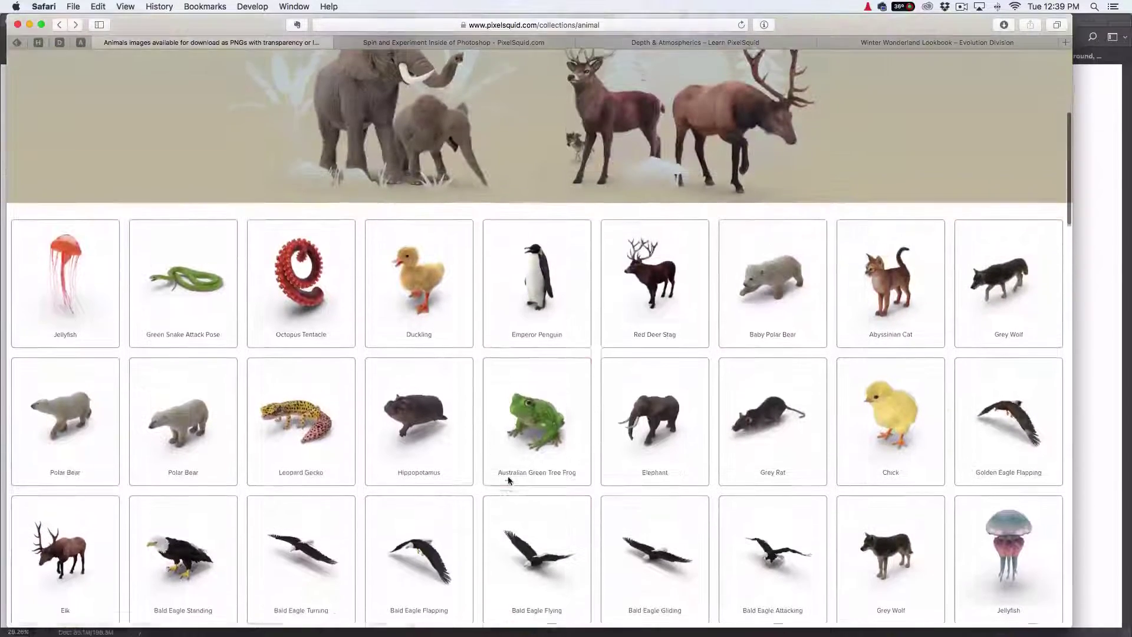
# Scroll through the PixelSquid collections grid down to the Space collection
pyautogui.scroll(-5, 507, 479)
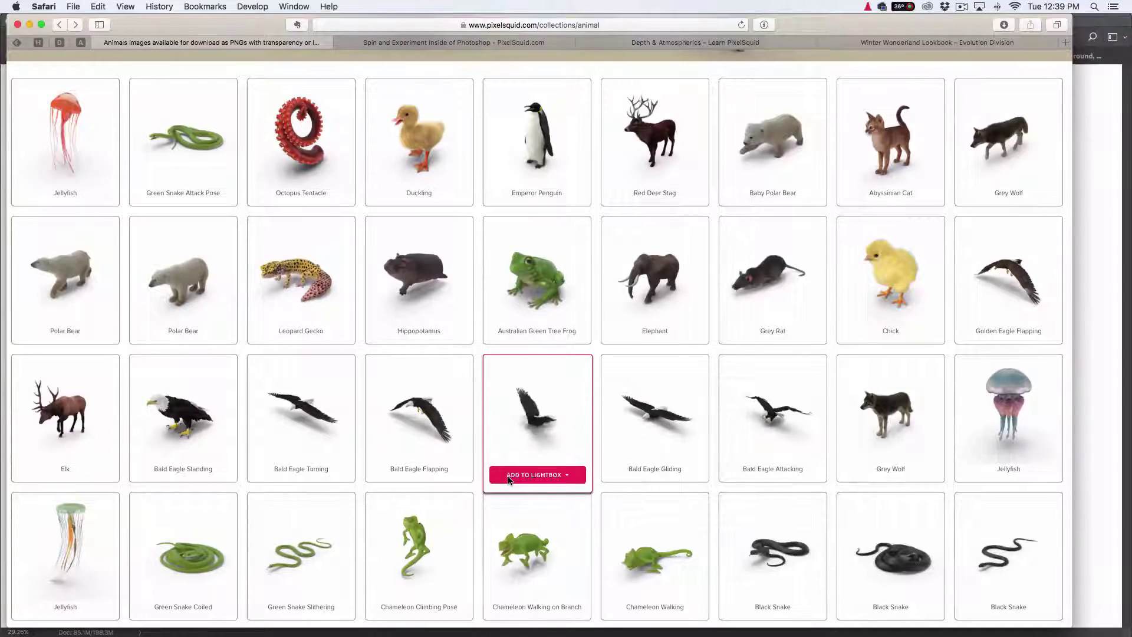
pyautogui.scroll(-8, 575, 475)
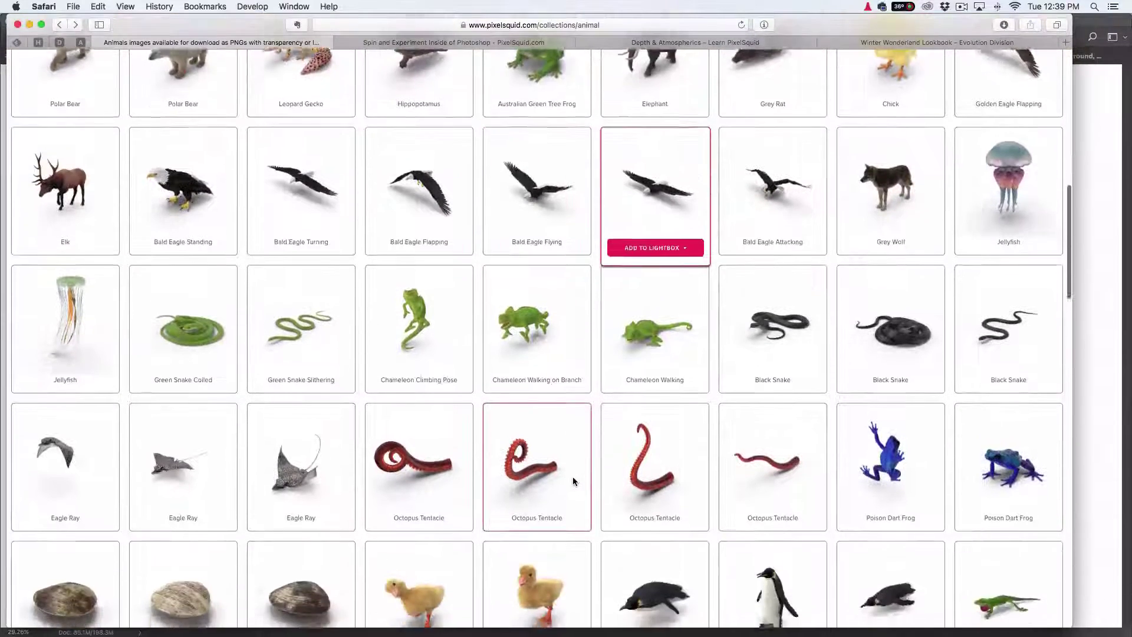
pyautogui.scroll(-10, 572, 477)
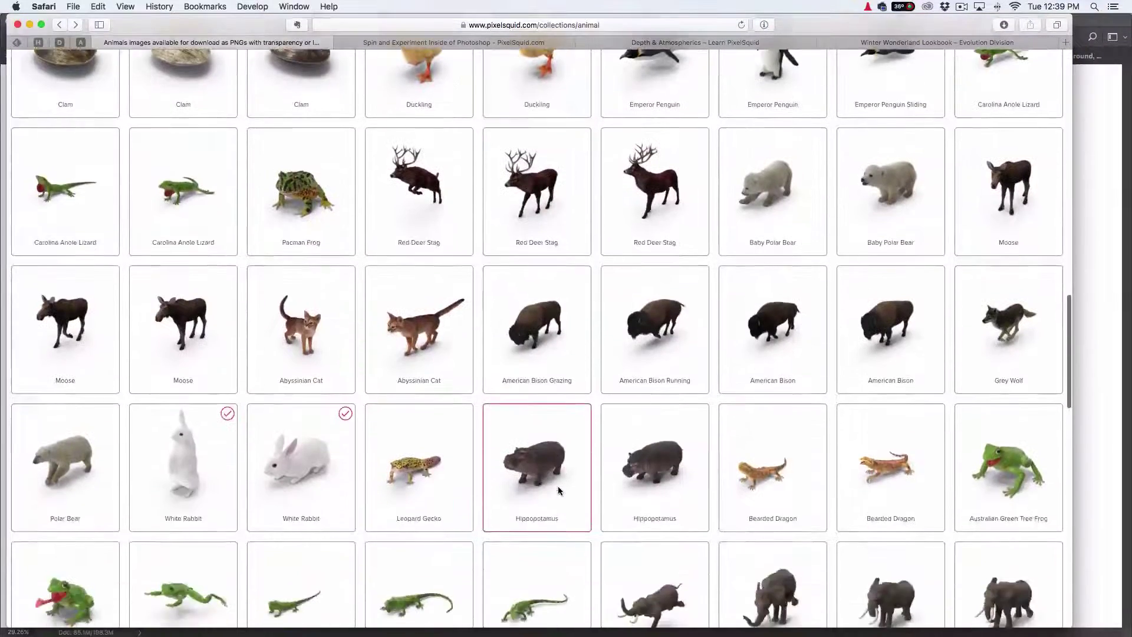
pyautogui.scroll(20, 540, 403)
pyautogui.scroll(3, 367, 250)
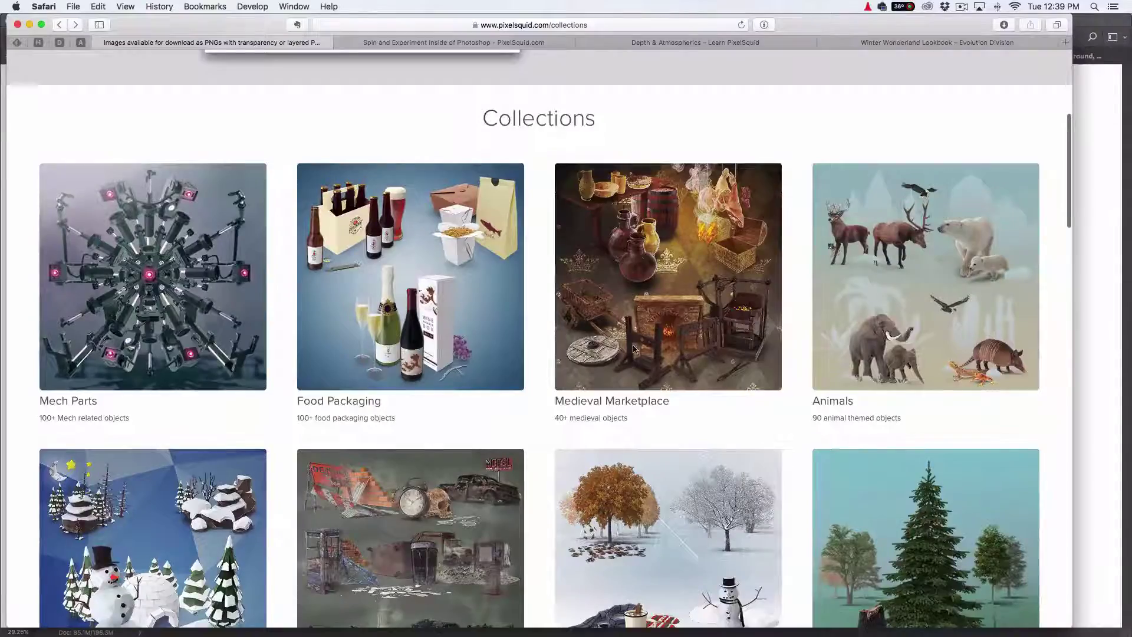
pyautogui.scroll(-20, 634, 349)
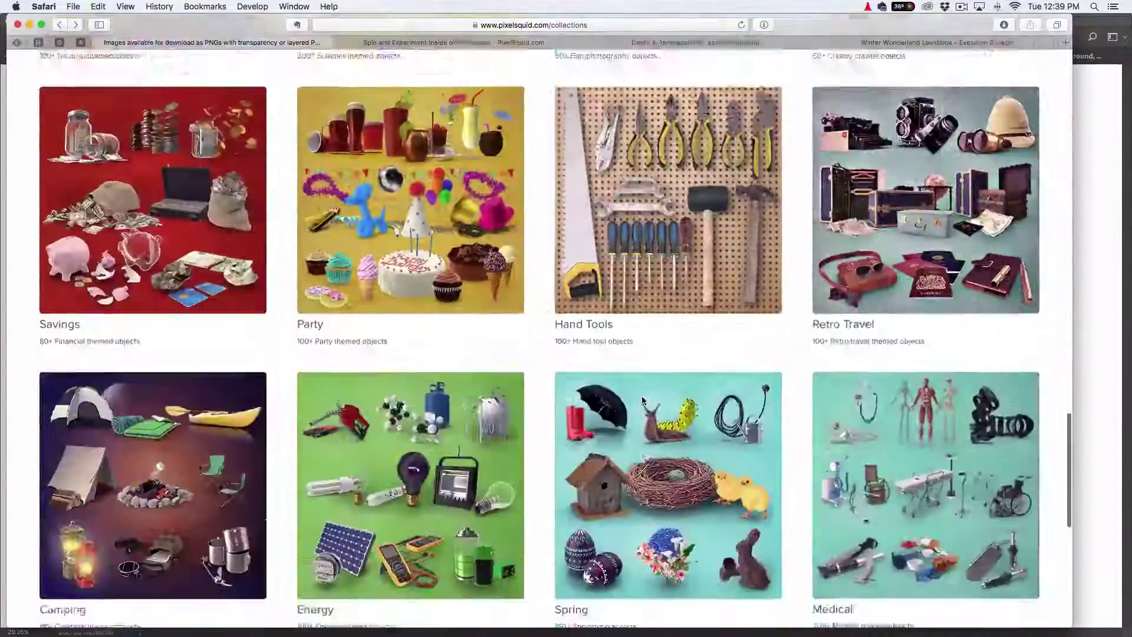
pyautogui.scroll(-8, 643, 401)
# Open the Space collection and scroll to the US Advanced Crew Escape Suit ACES astronaut
pyautogui.click(667, 304)
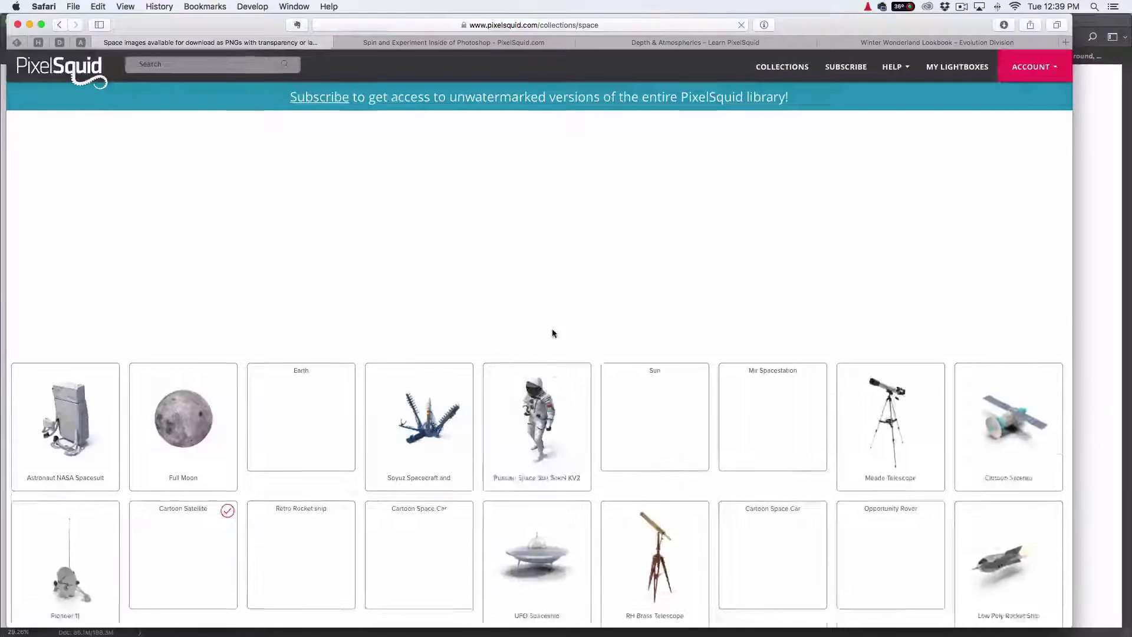
pyautogui.scroll(-3, 555, 330)
pyautogui.scroll(-12, 566, 326)
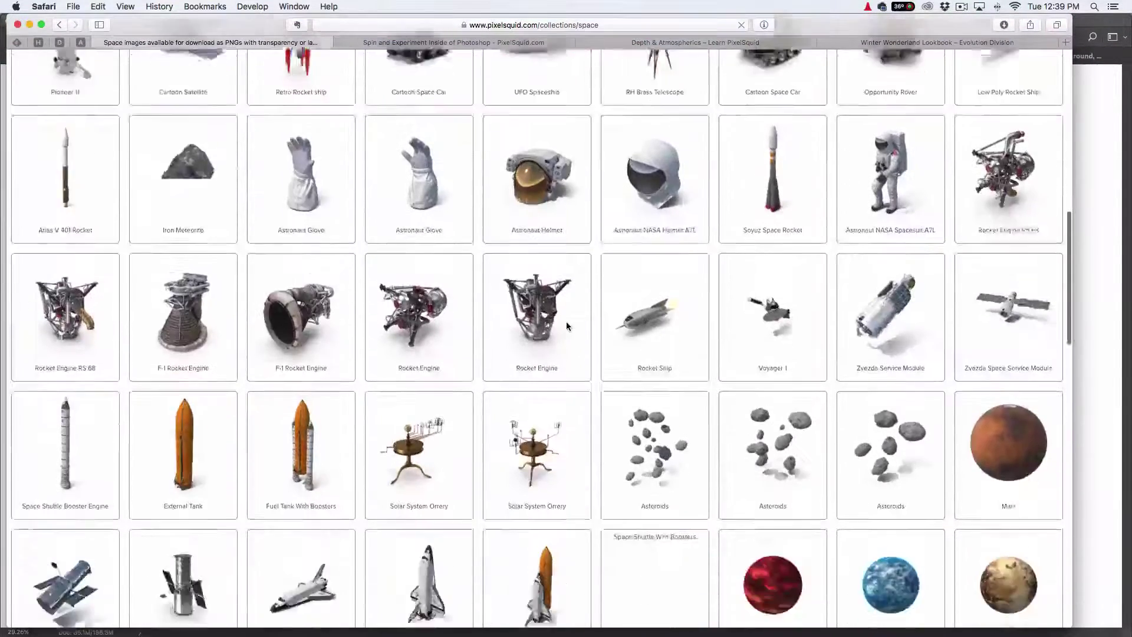
pyautogui.scroll(-3, 608, 388)
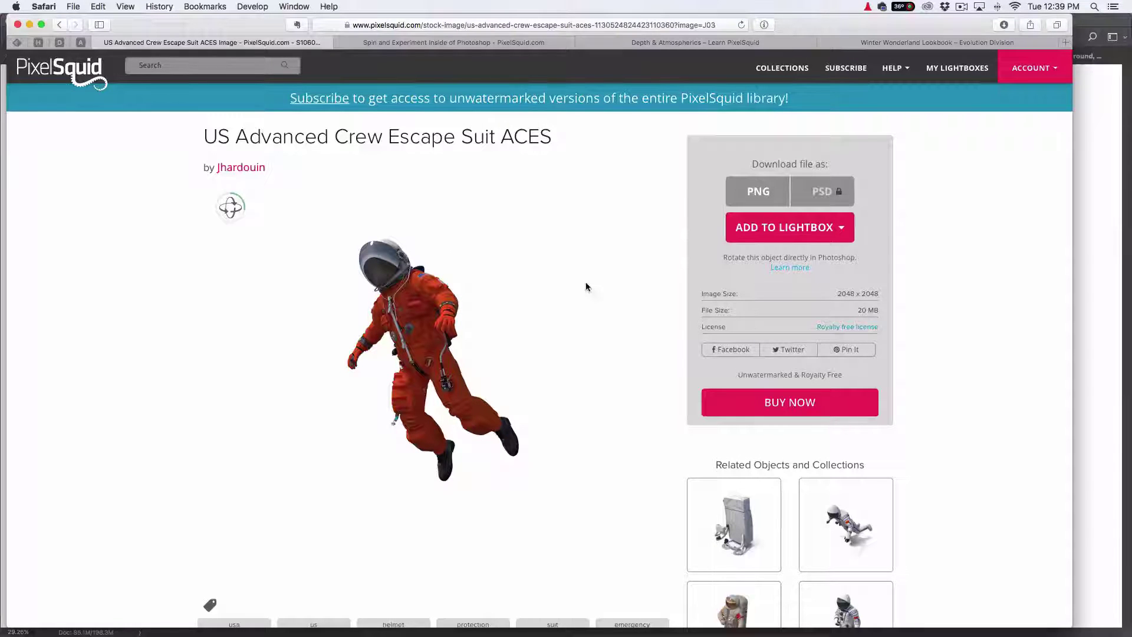
# Open Web Inspector, move it lower, and preview the G03.jpg astronaut images
pyautogui.press('super+alt+i')
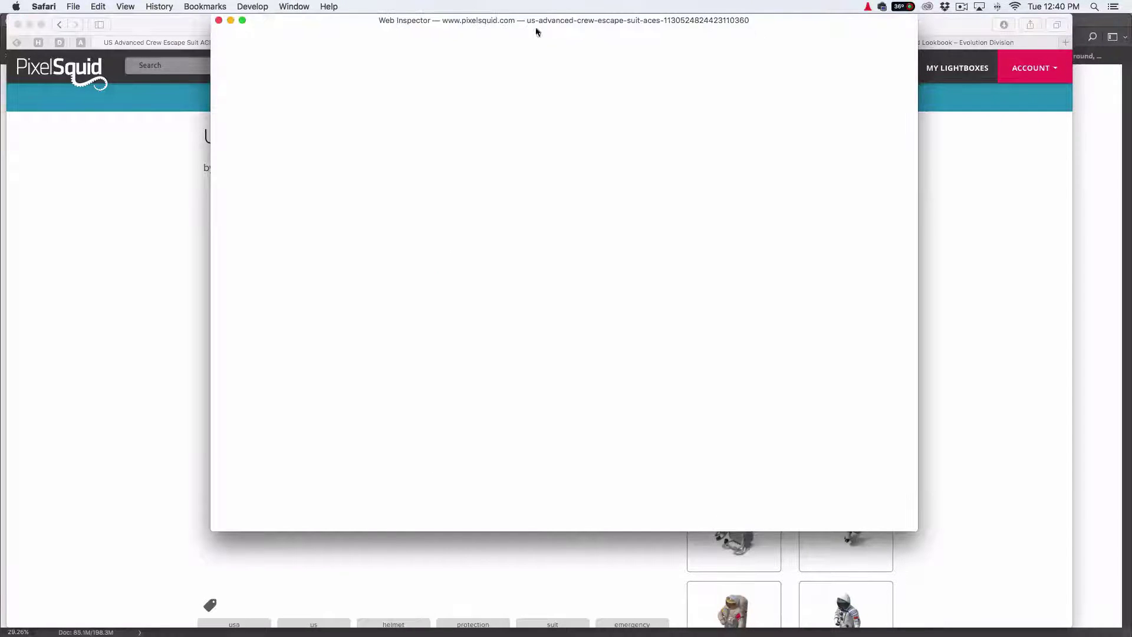
pyautogui.moveTo(310, 23); pyautogui.dragTo(311, 100)
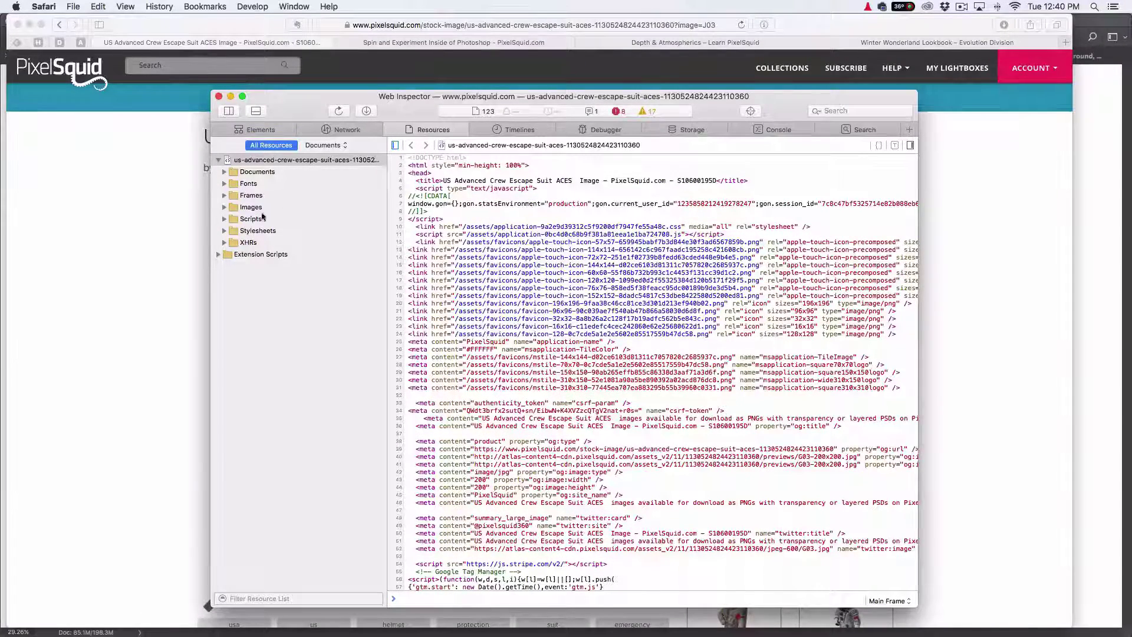
pyautogui.click(224, 208)
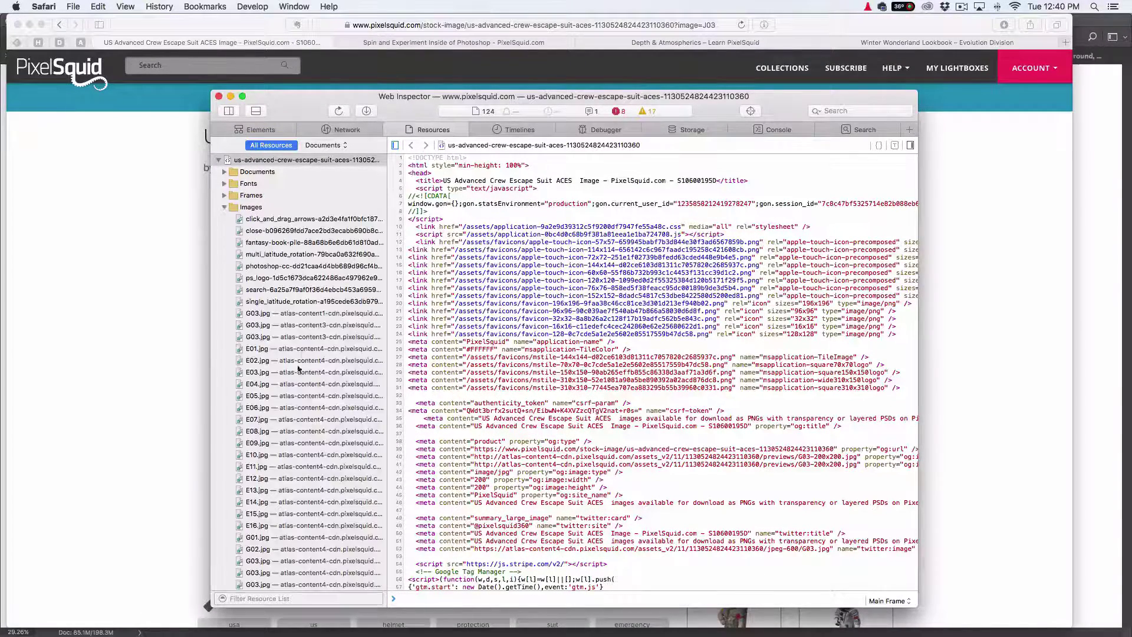
pyautogui.click(316, 313)
pyautogui.click(312, 336)
# Step through the E14, G09, I05 and K01.jpg frames and drag out the K01 preview
pyautogui.press('Down')
pyautogui.press('Down')
pyautogui.press('Down')
pyautogui.press('Down')
pyautogui.press('Down')
pyautogui.press('Down')
pyautogui.press('Down')
pyautogui.press('Down')
pyautogui.press('Down')
pyautogui.press('Down')
pyautogui.press('Down')
pyautogui.press('Down')
pyautogui.press('Down')
pyautogui.press('Down')
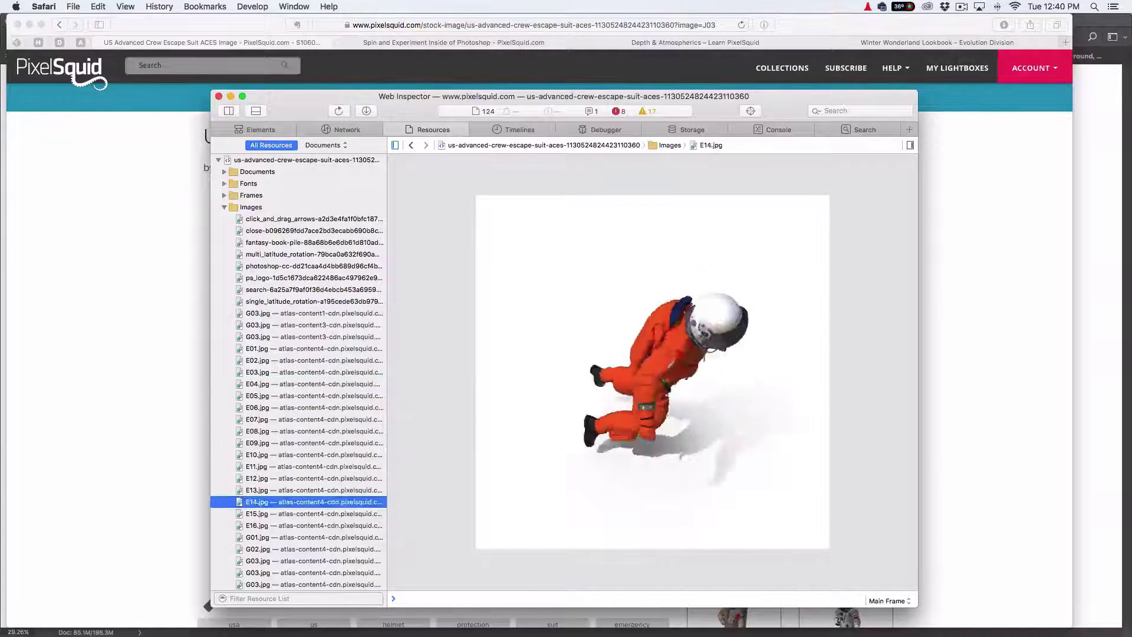
pyautogui.press('Down')
pyautogui.press('Down')
pyautogui.press('Down')
pyautogui.press('Down')
pyautogui.press('Down')
pyautogui.press('Down')
pyautogui.press('Down')
pyautogui.press('Down')
pyautogui.press('Down')
pyautogui.press('Down')
pyautogui.press('Down')
pyautogui.press('Down')
pyautogui.press('Down')
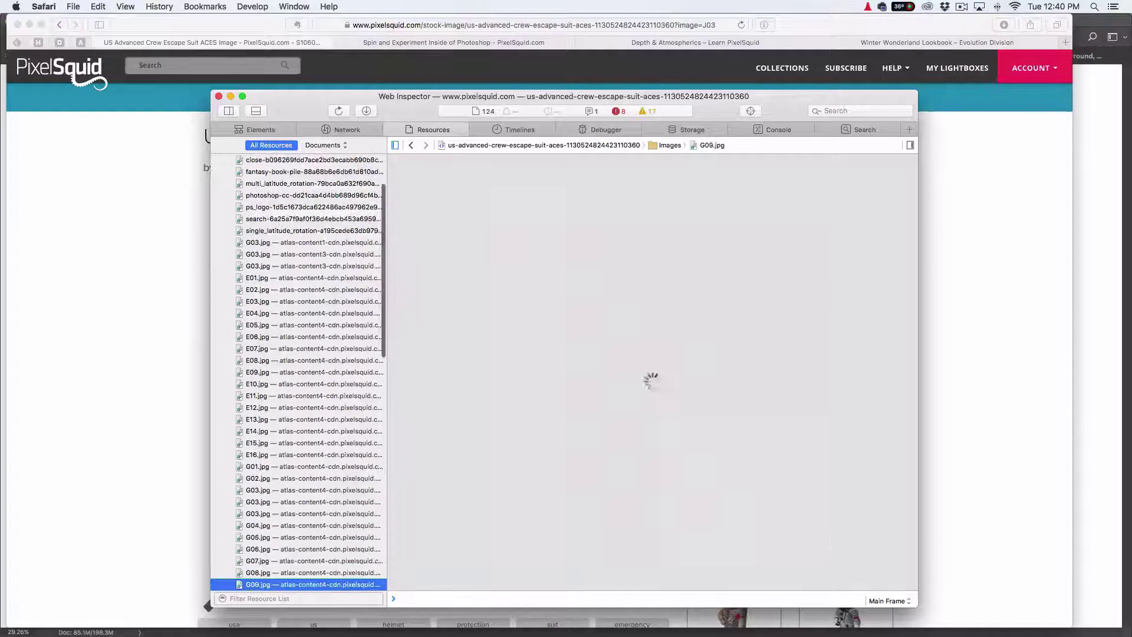
pyautogui.press('Down')
pyautogui.press('Down')
pyautogui.press('Down')
pyautogui.press('Down')
pyautogui.press('Down')
pyautogui.press('Down')
pyautogui.press('Down')
pyautogui.press('Down')
pyautogui.press('Down')
pyautogui.press('Down')
pyautogui.press('Down')
pyautogui.press('Down')
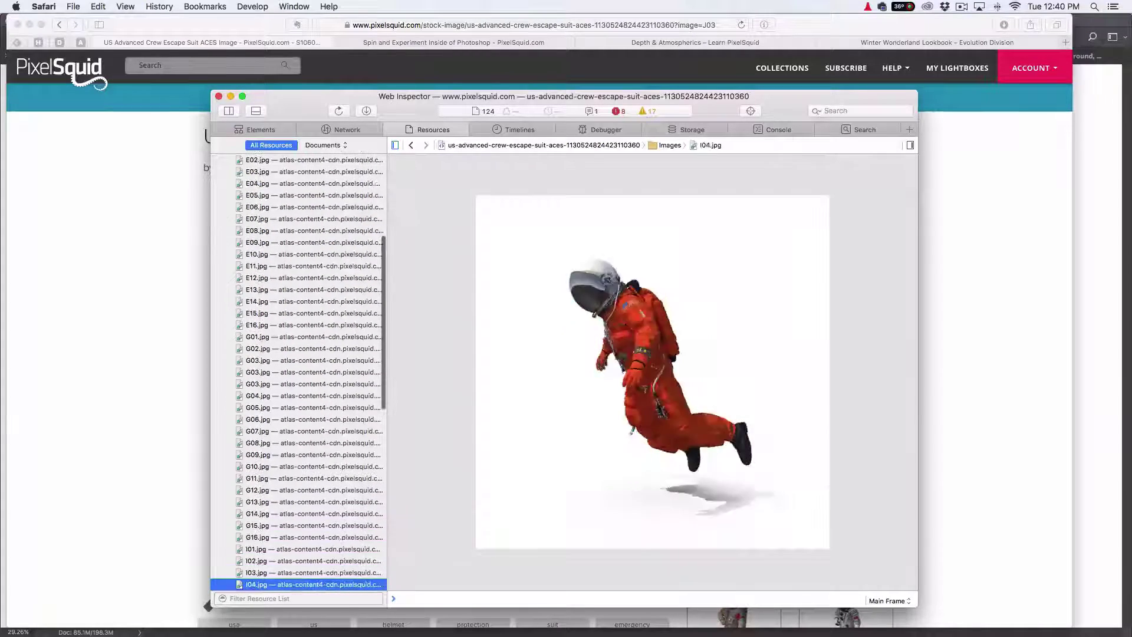
pyautogui.press('Down')
pyautogui.press('Down')
pyautogui.press('Down')
pyautogui.press('Down')
pyautogui.press('Down')
pyautogui.press('Down')
pyautogui.press('Down')
pyautogui.press('Down')
pyautogui.press('Down')
pyautogui.press('Down')
pyautogui.press('Down')
pyautogui.press('Down')
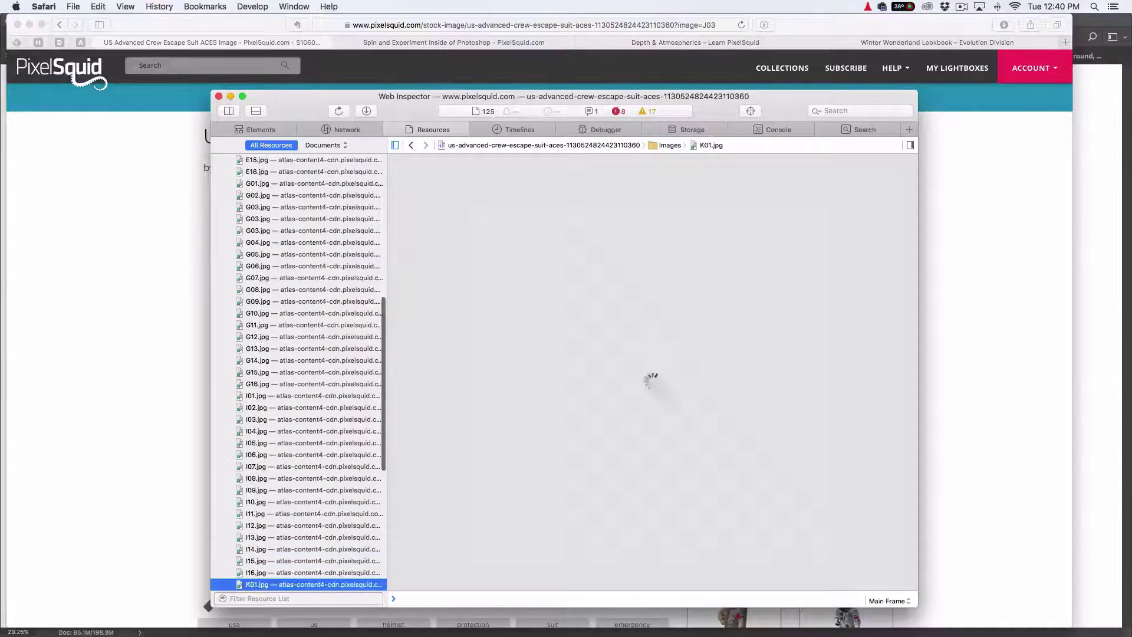
pyautogui.moveTo(665, 375); pyautogui.dragTo(755, 322)
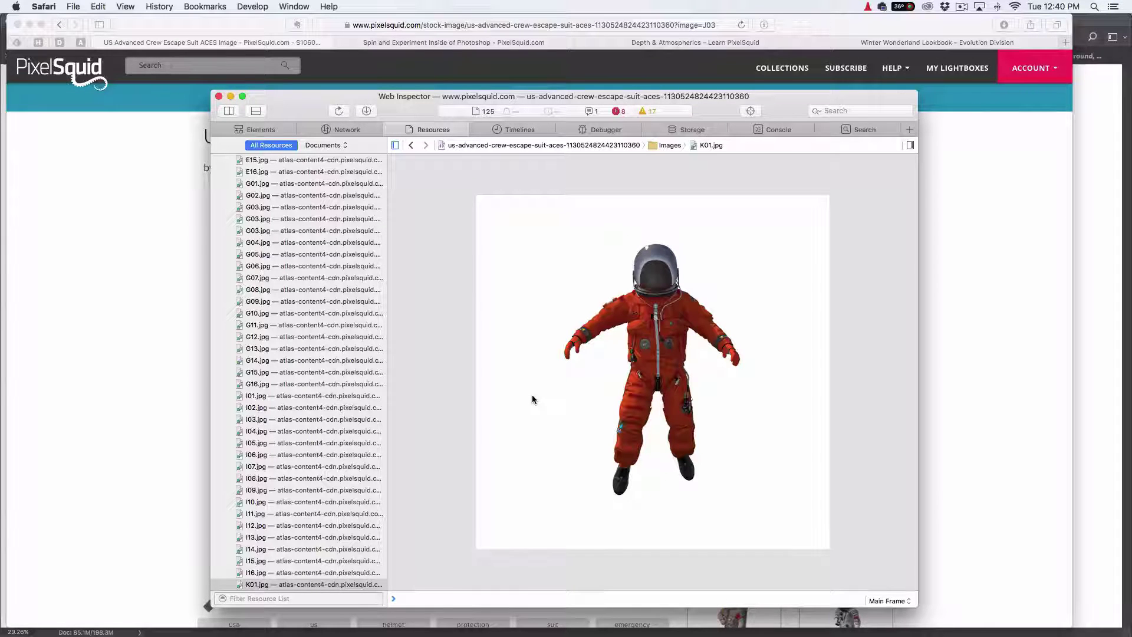
# Close Web Inspector, check the $9.99 monthly and $7.99 single-object prices, then return to Photoshop
pyautogui.click(218, 96)
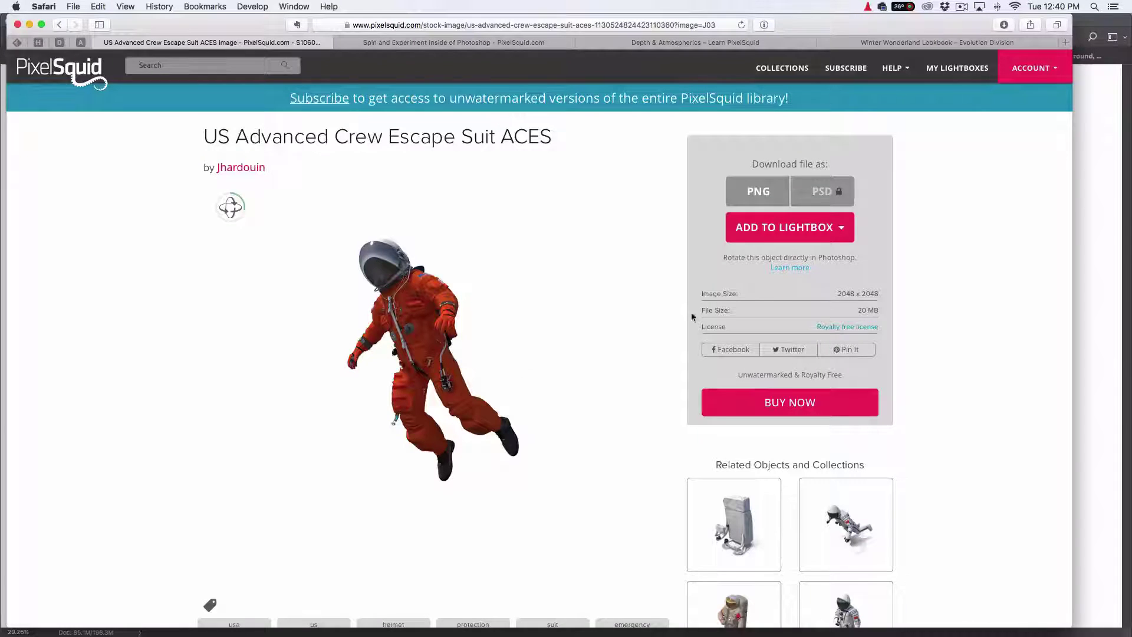
pyautogui.click(799, 406)
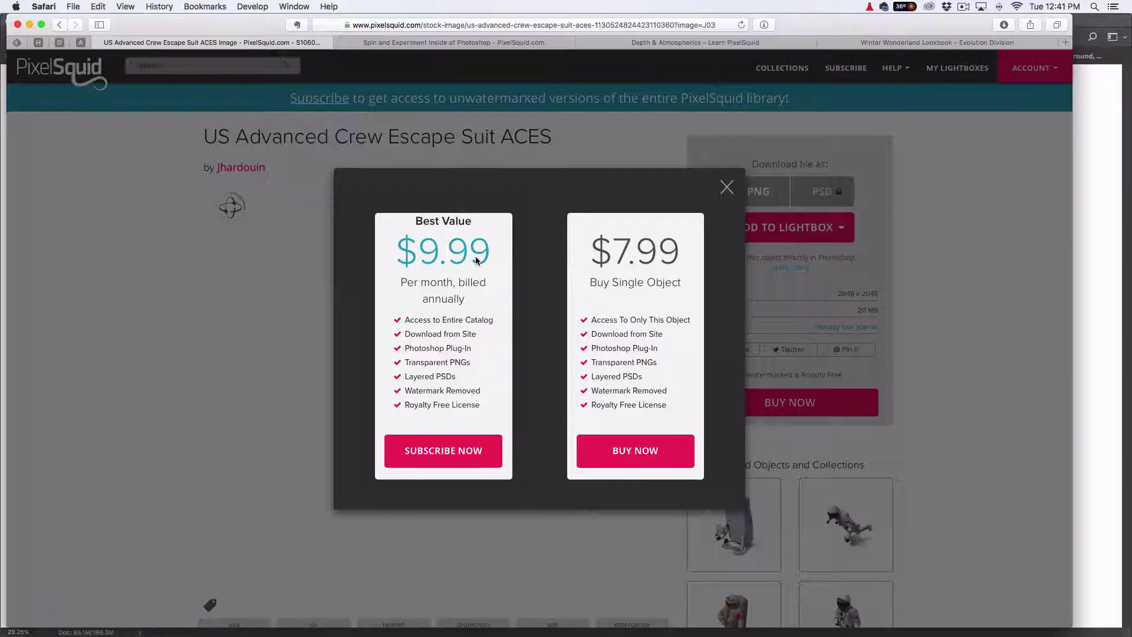
pyautogui.click(727, 186)
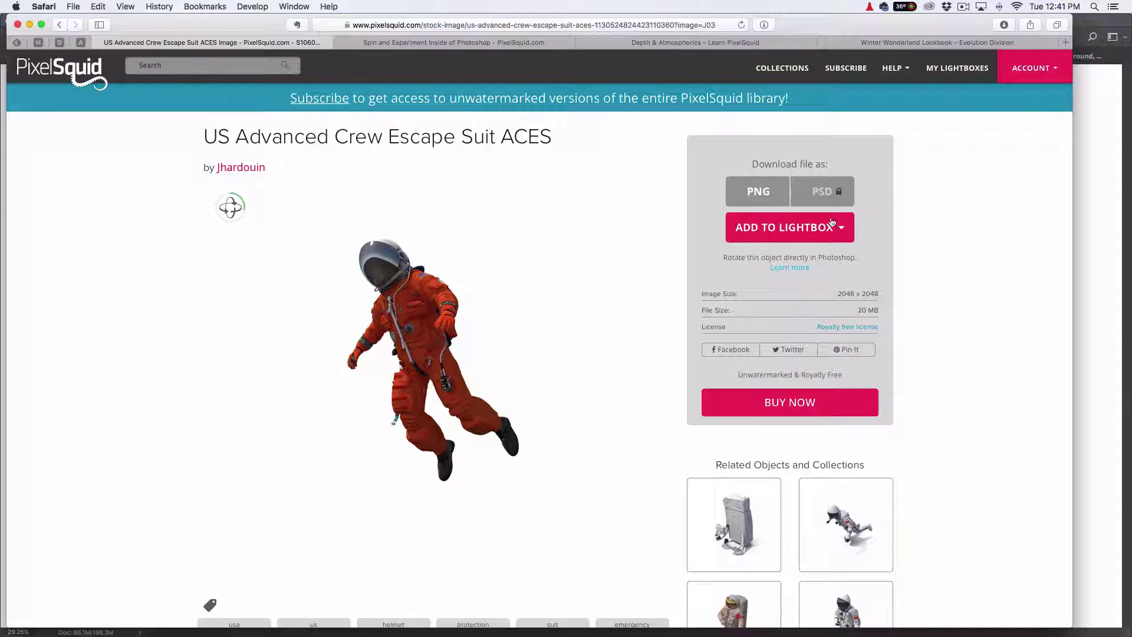
pyautogui.click(1091, 223)
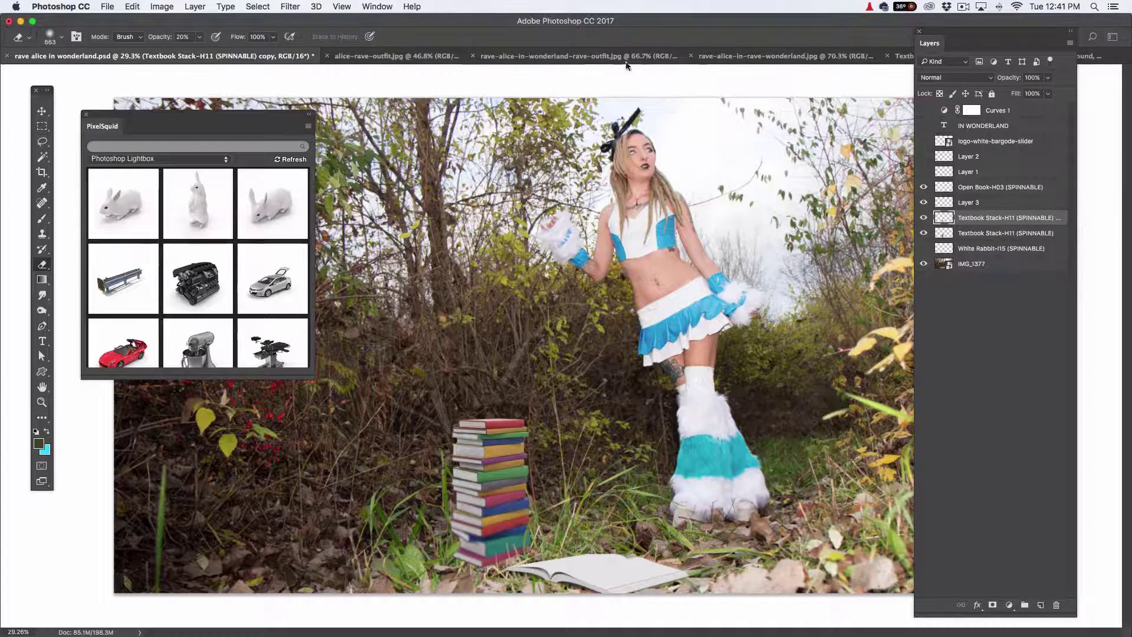
# Switch to the rave-alice-in-wonderland-rave-outfit.jpg document and zoom out to fit it
pyautogui.click(606, 57)
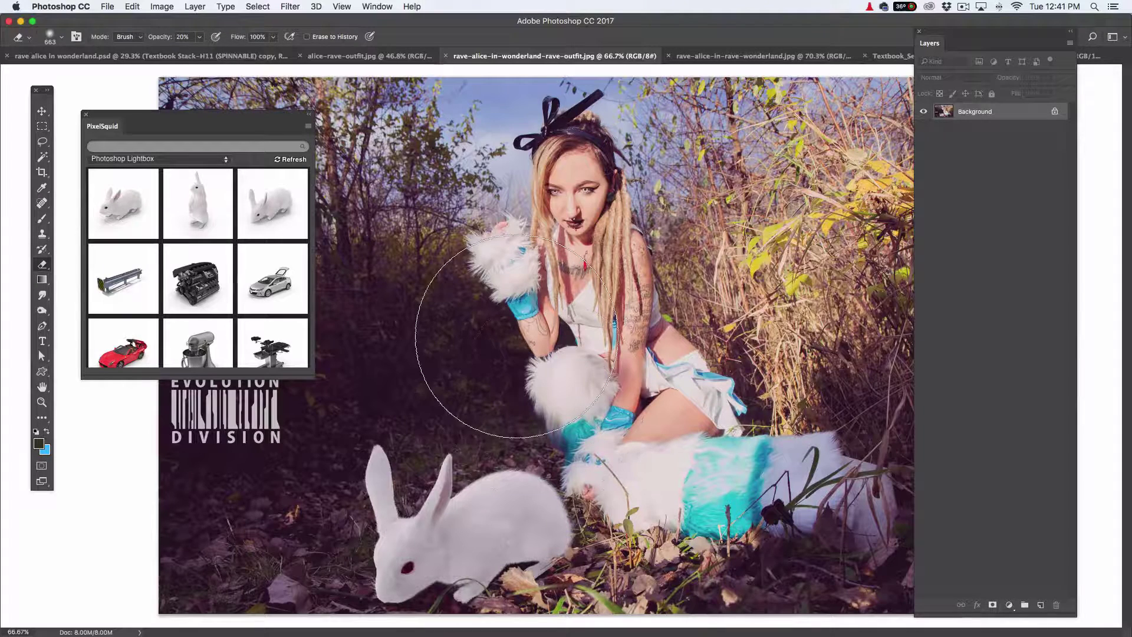
pyautogui.scroll(-5, 505, 328)
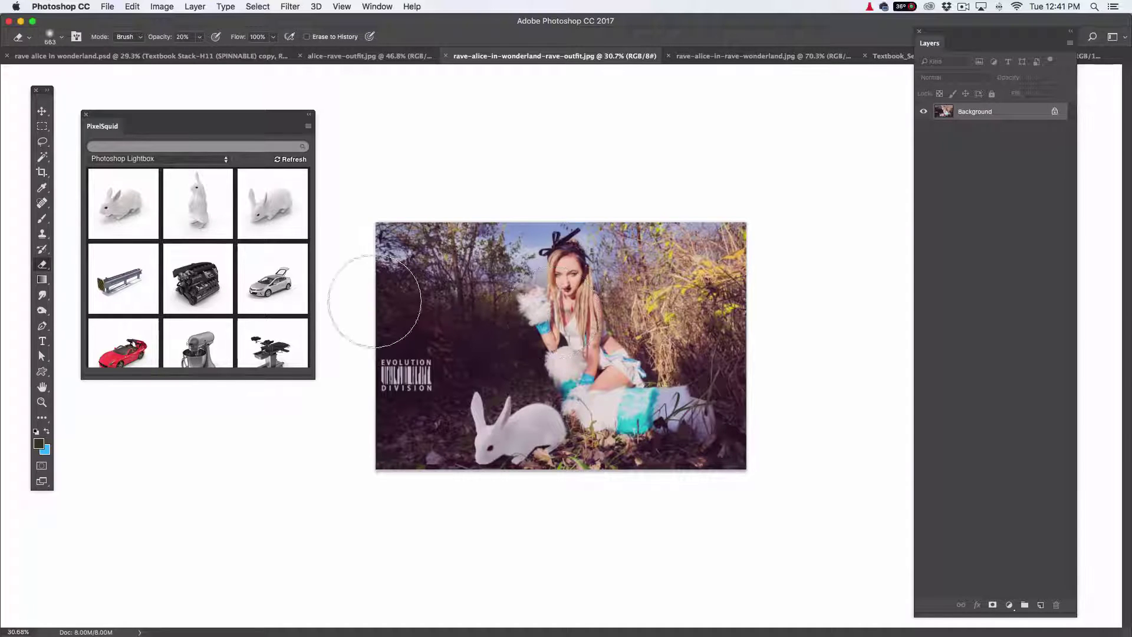
# Place the third white rabbit from the PixelSquid lightbox and spin it to face right
pyautogui.moveTo(299, 198)
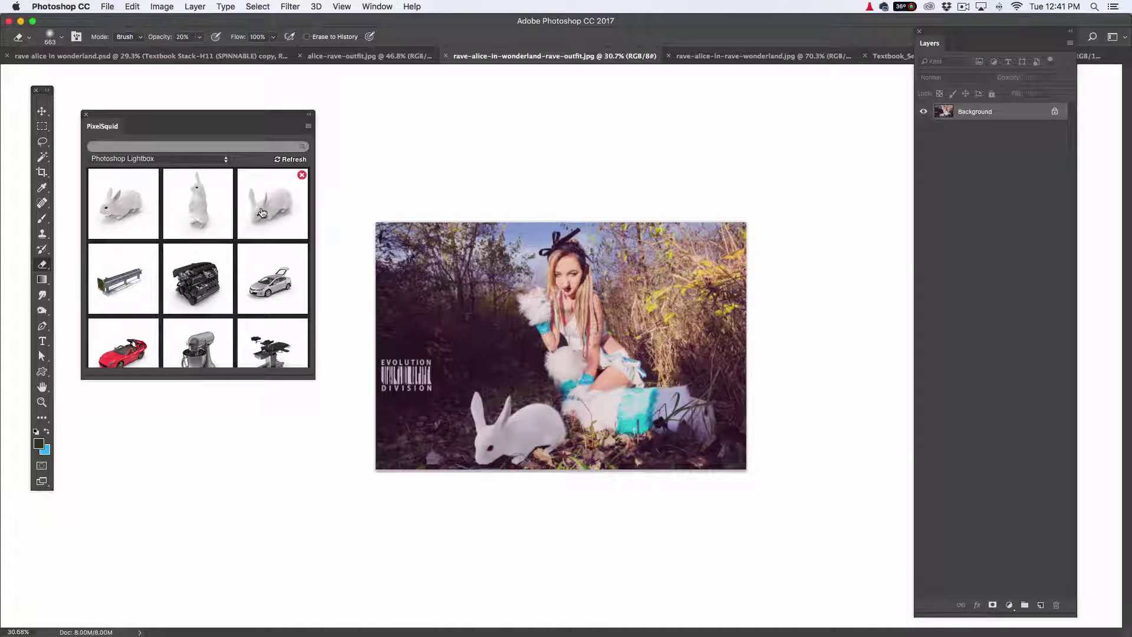
pyautogui.click(262, 211)
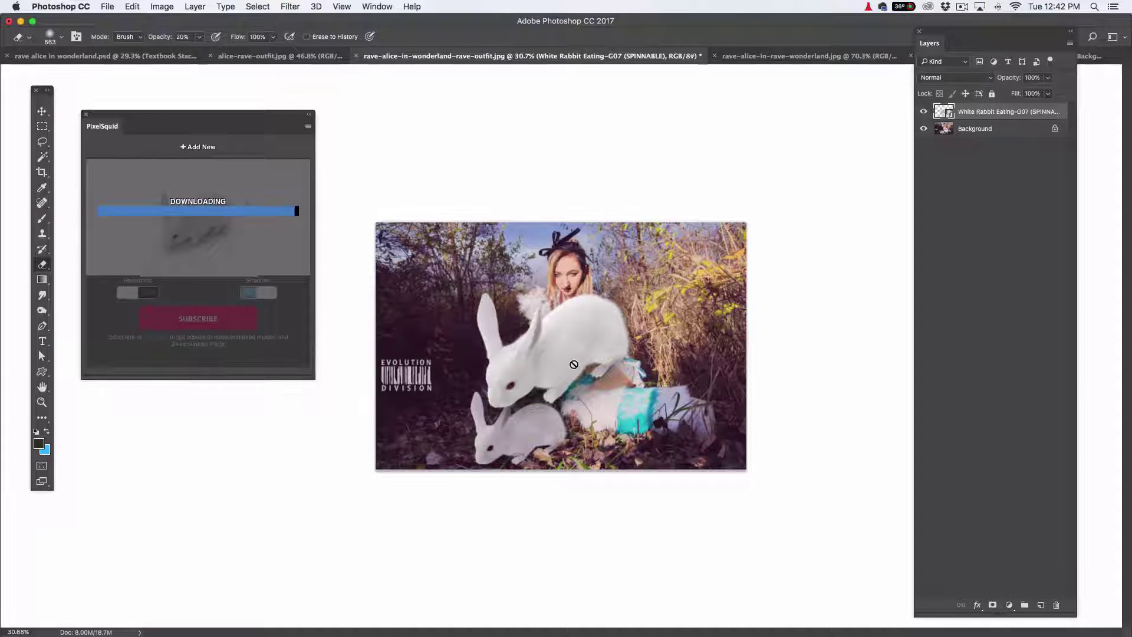
pyautogui.scroll(5, 555, 372)
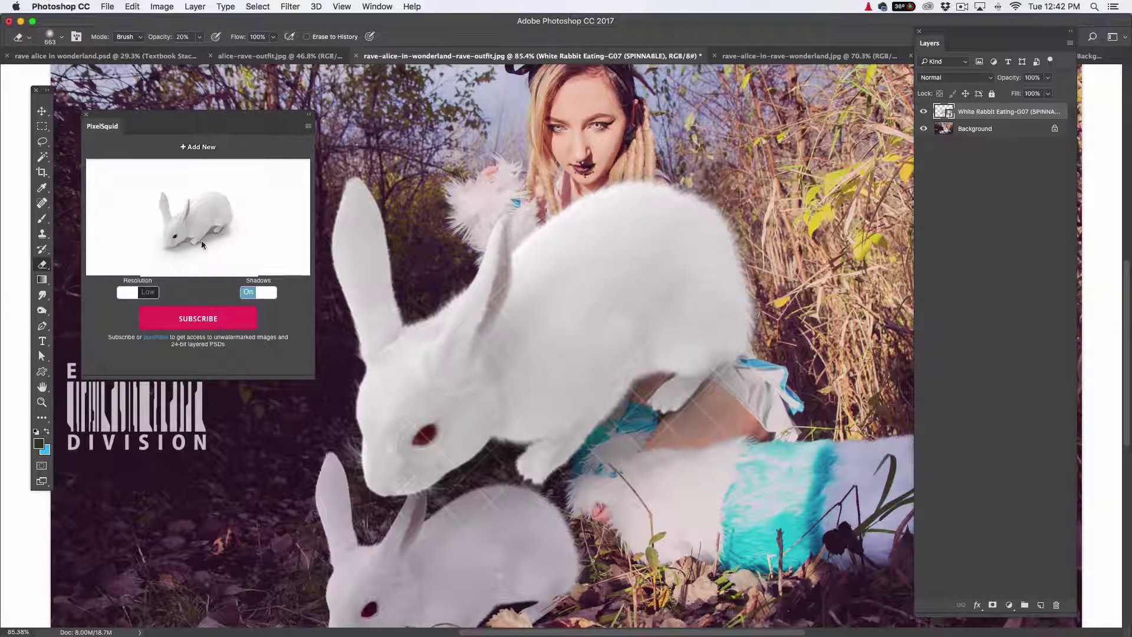
pyautogui.moveTo(185, 217); pyautogui.dragTo(207, 216)
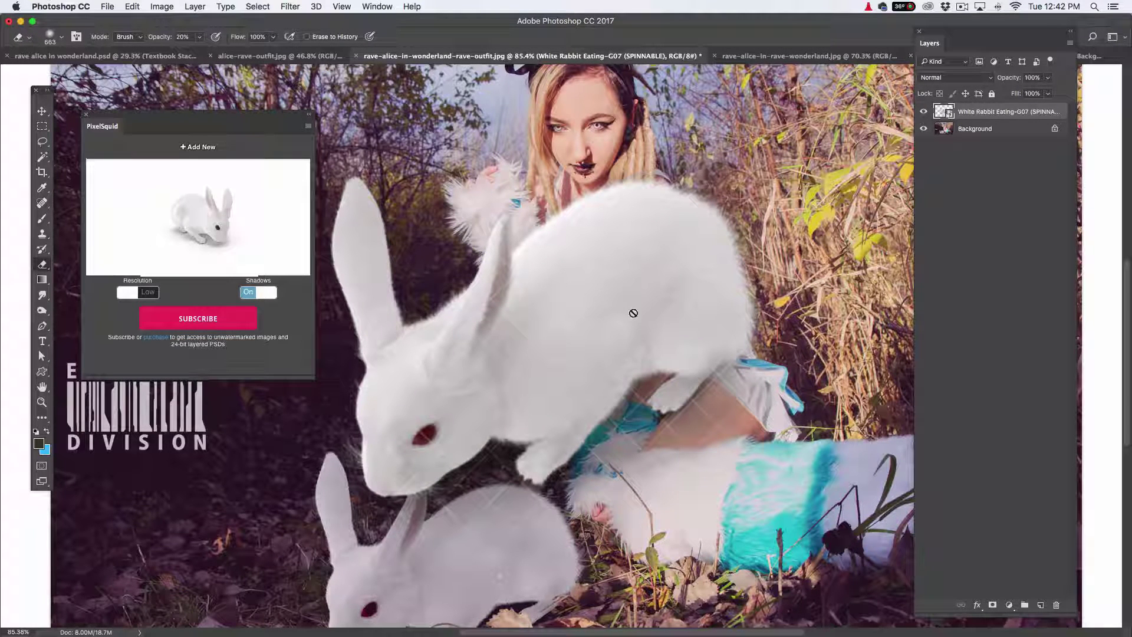